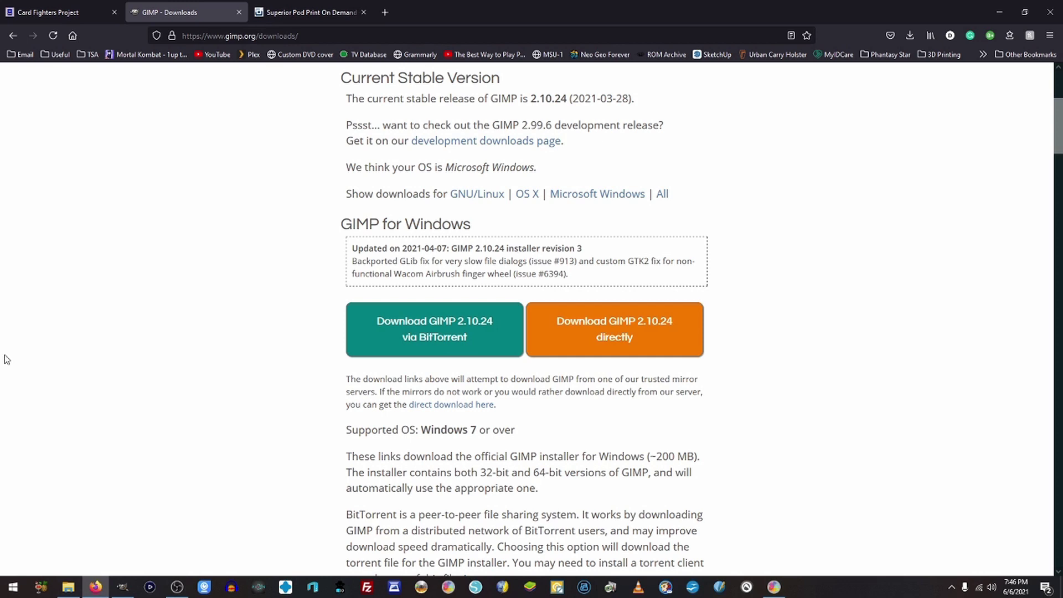
Open the tutorial page of the Card Fighters Project website to review the files needed for printing through SuperiorPOD.
left_click(37, 4)
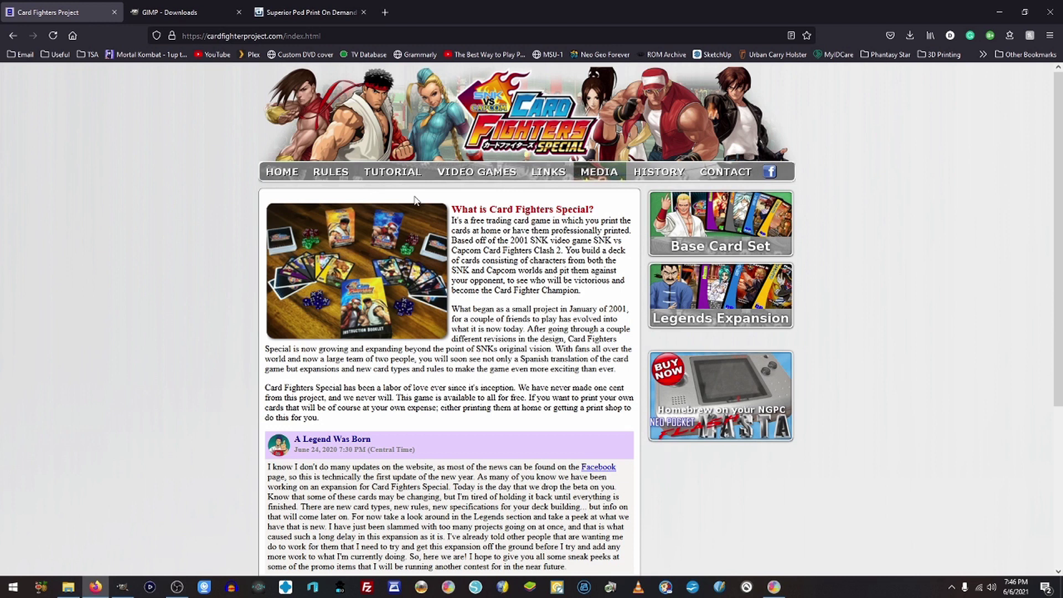
left_click(392, 173)
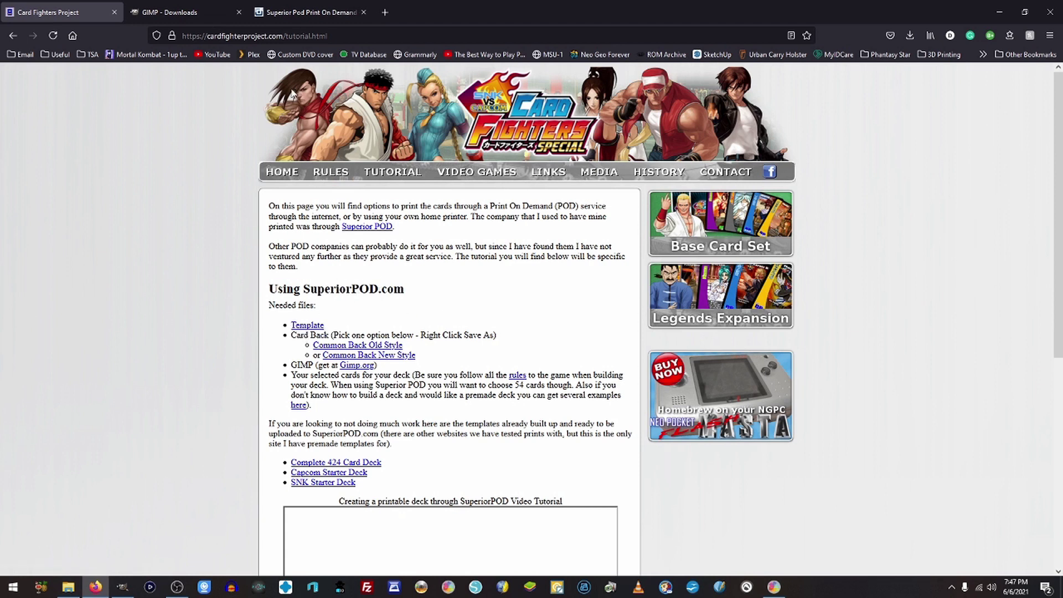
Switch to GIMP and add a transparent 788 x 1088 px layer named Box to the card template.
left_click(122, 587)
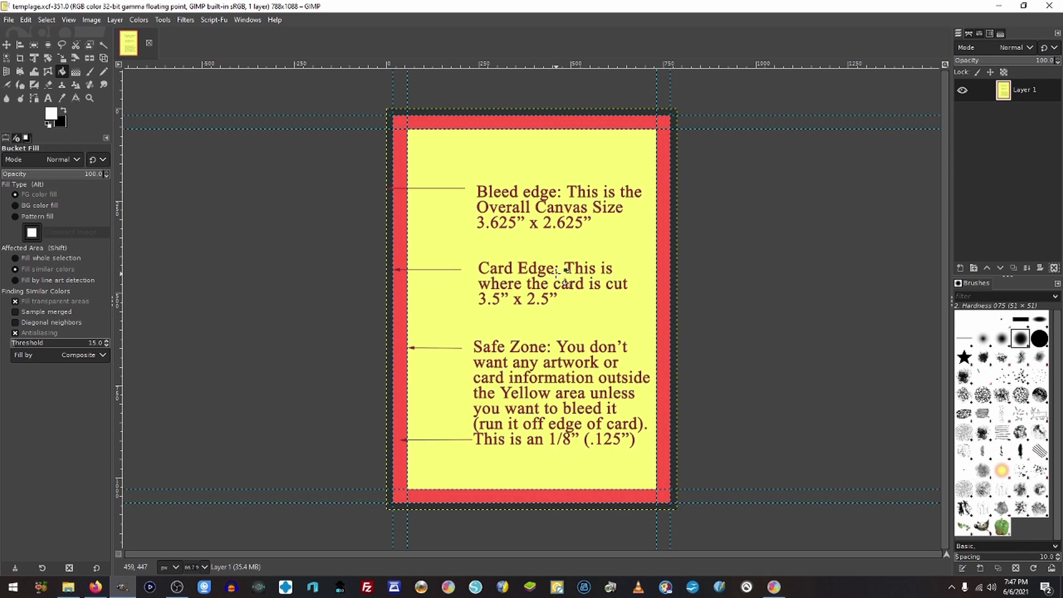
left_click(959, 268)
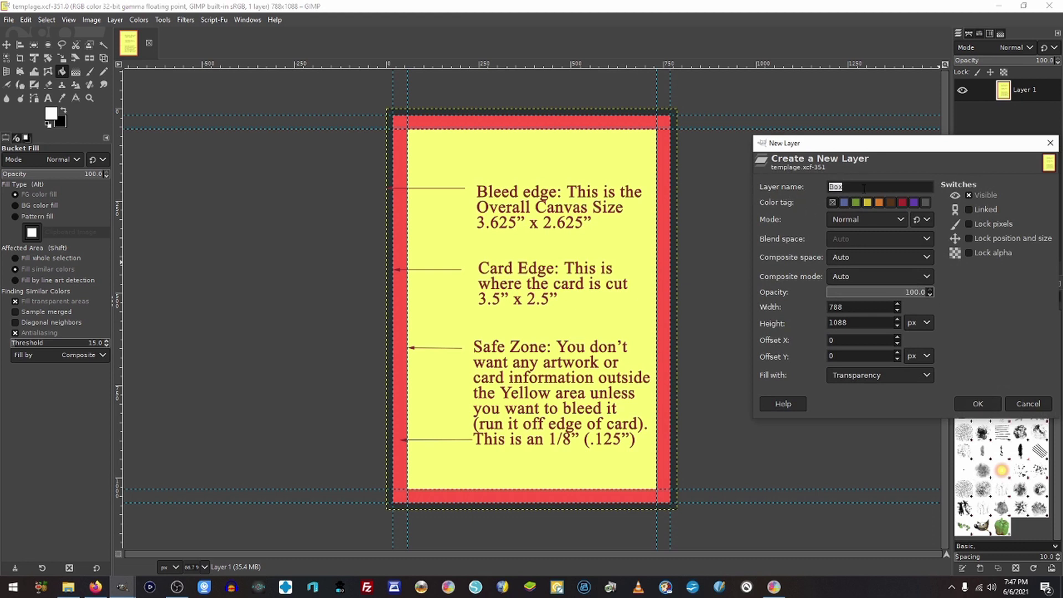
left_click(982, 403)
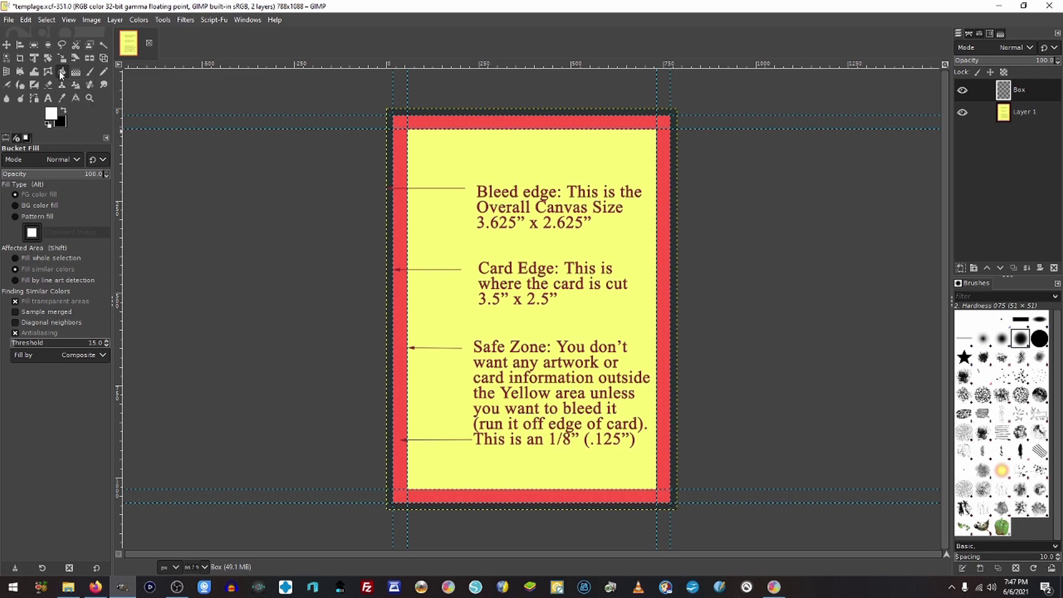
Set the foreground color to pure black and bucket-fill the whole Box layer with it.
left_click(63, 109)
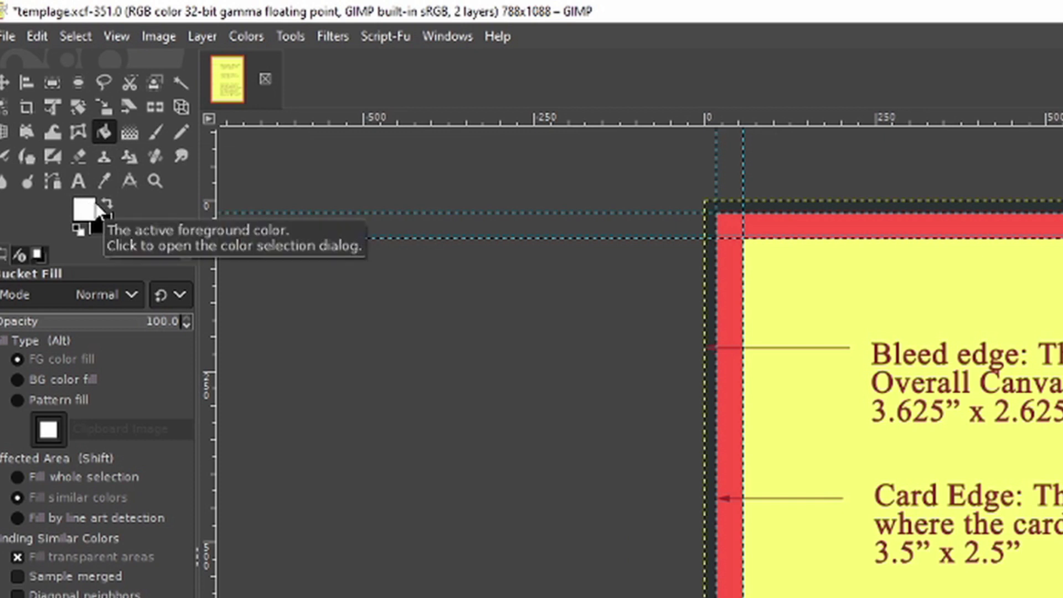
left_click(105, 209)
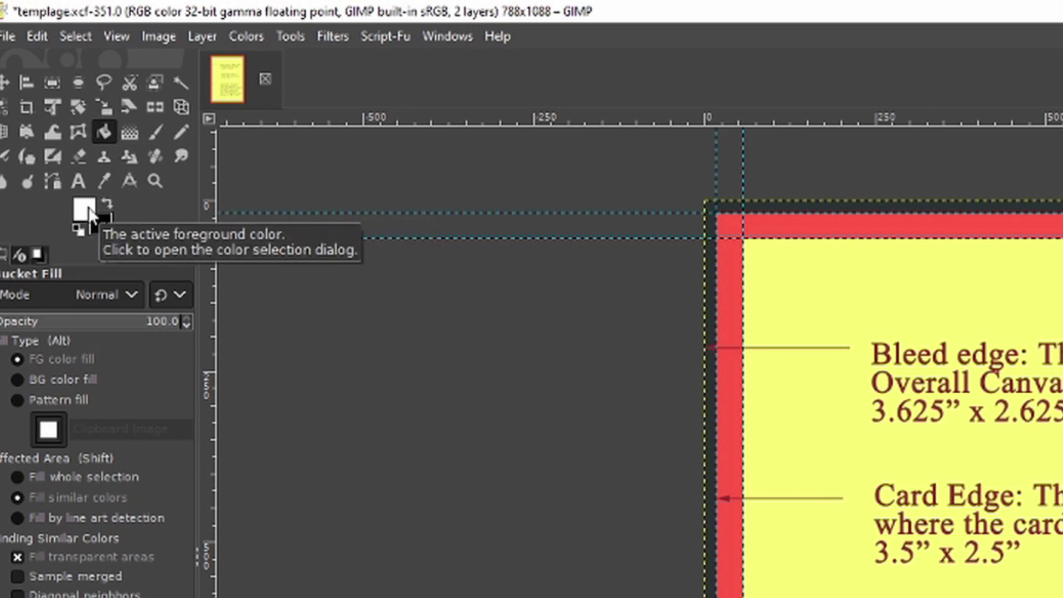
left_click(84, 210)
left_click_drag(85, 218, 213, 313)
left_click(258, 348)
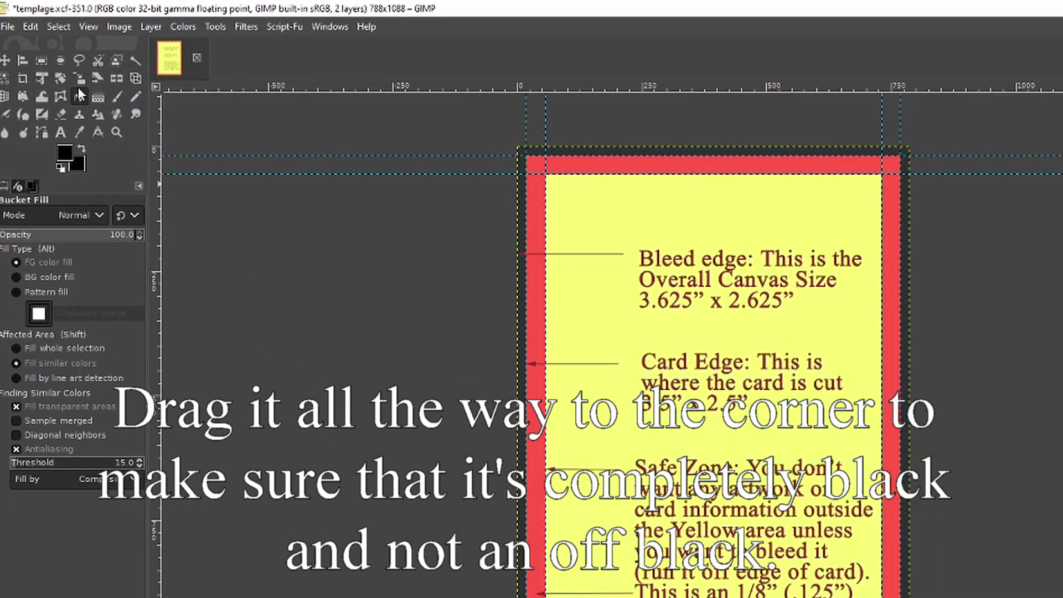
left_click(784, 274)
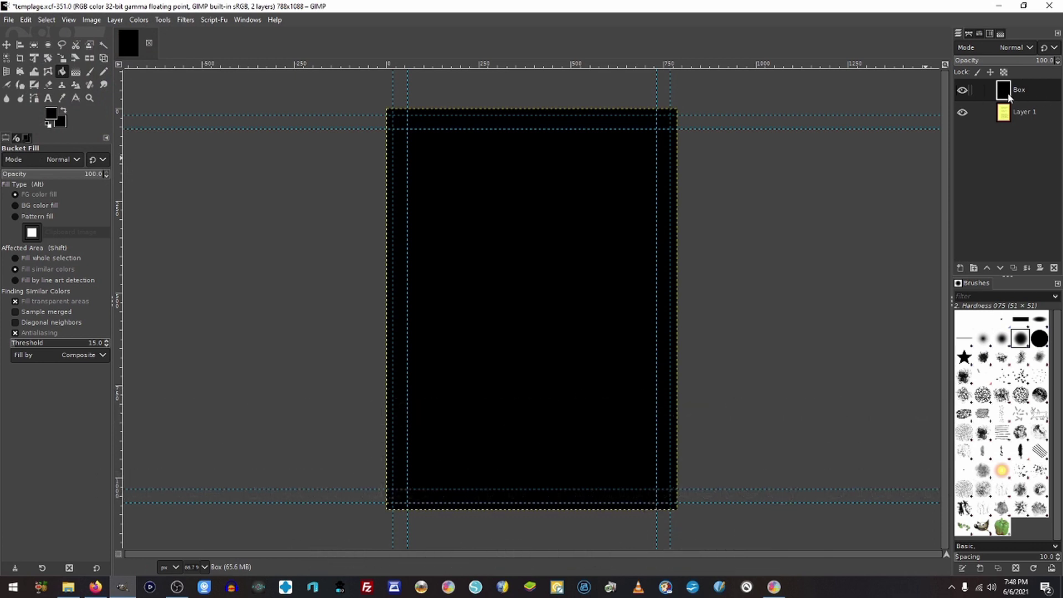
Delete the yellow template guide layer, Layer 1, leaving the Box layer in the image.
left_click(1033, 114)
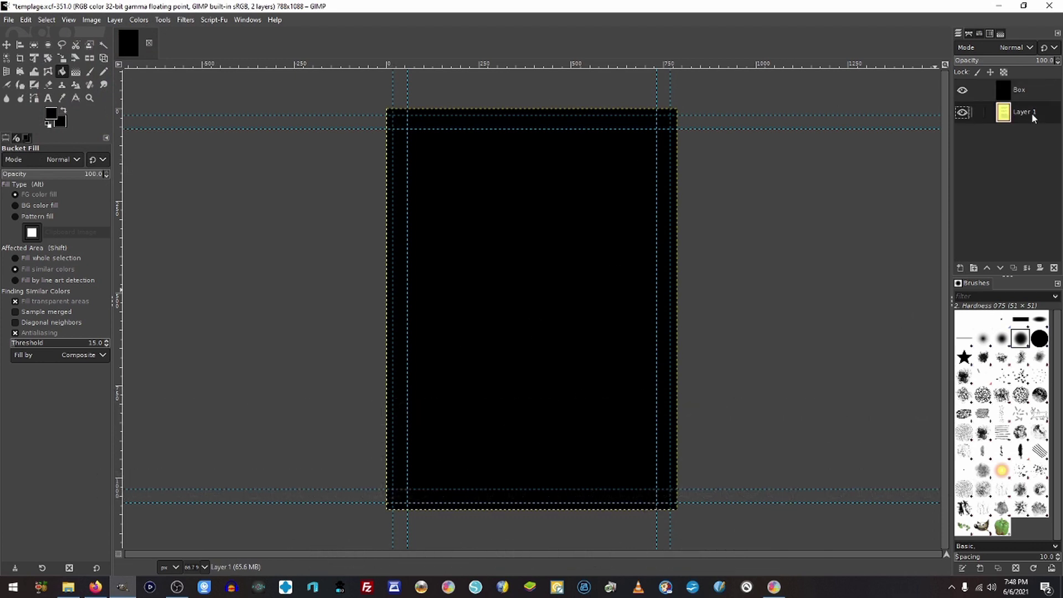
left_click(1054, 268)
left_click(1054, 268)
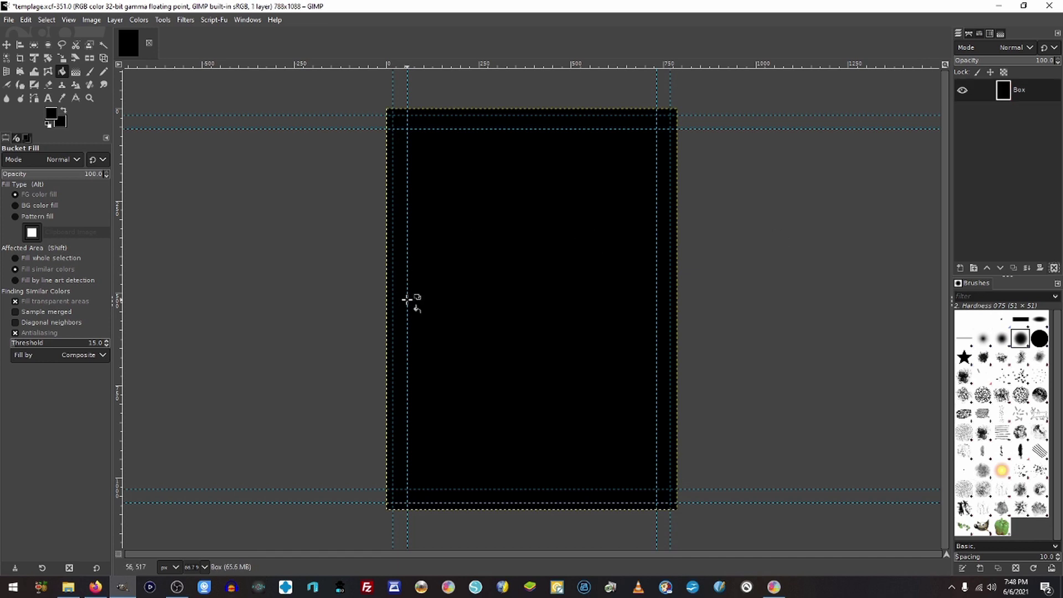
Switch to Firefox, browse the Base Card Set section of the Card Fighters site and open its Capcom card list.
left_click(58, 589)
left_click(67, 587)
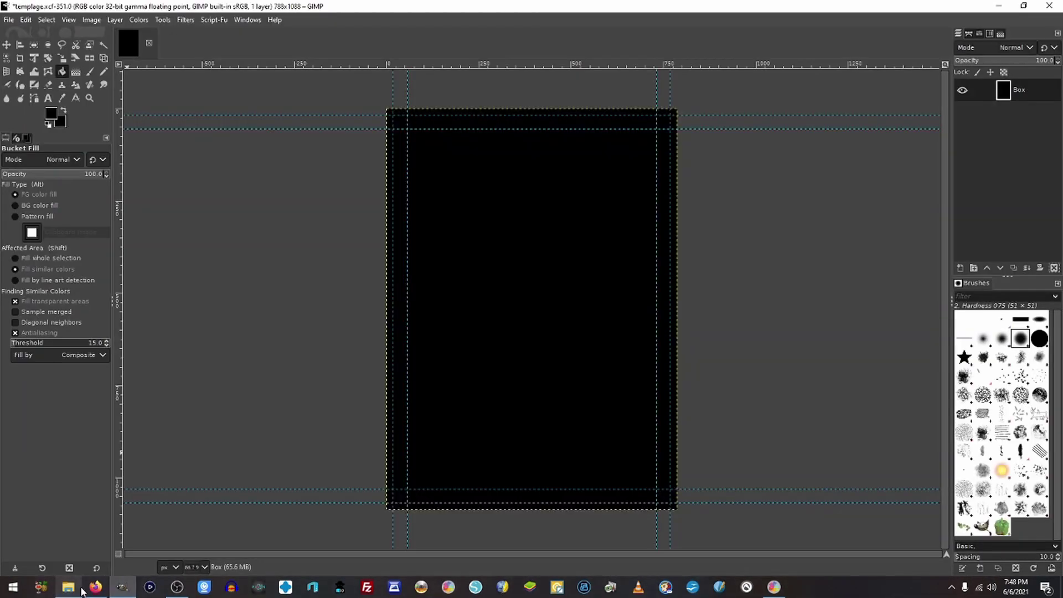
left_click(95, 587)
left_click(701, 237)
scroll(637, 243, "down", 3)
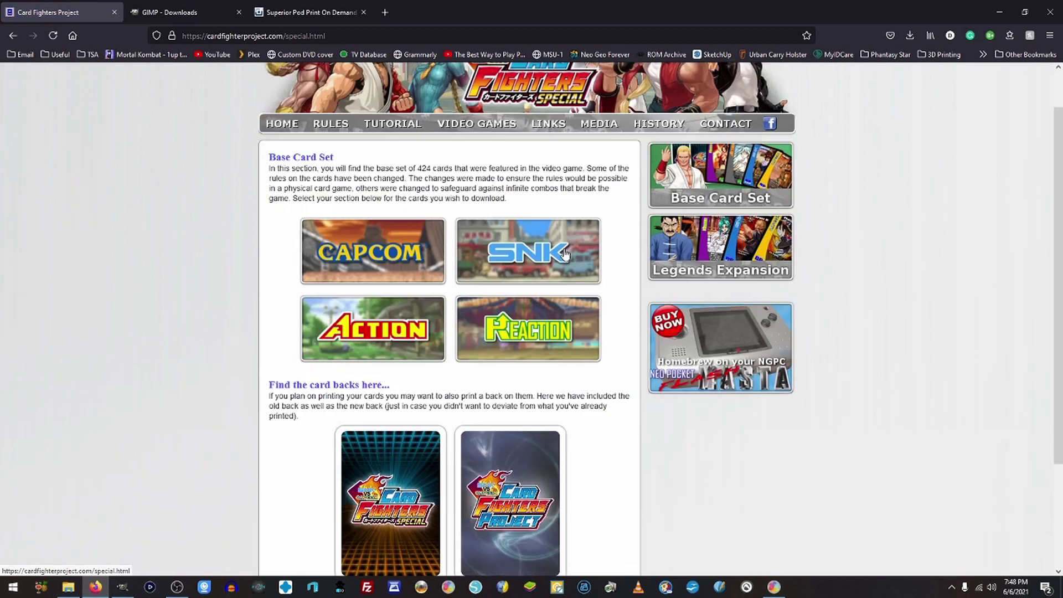
scroll(564, 253, "up", 1)
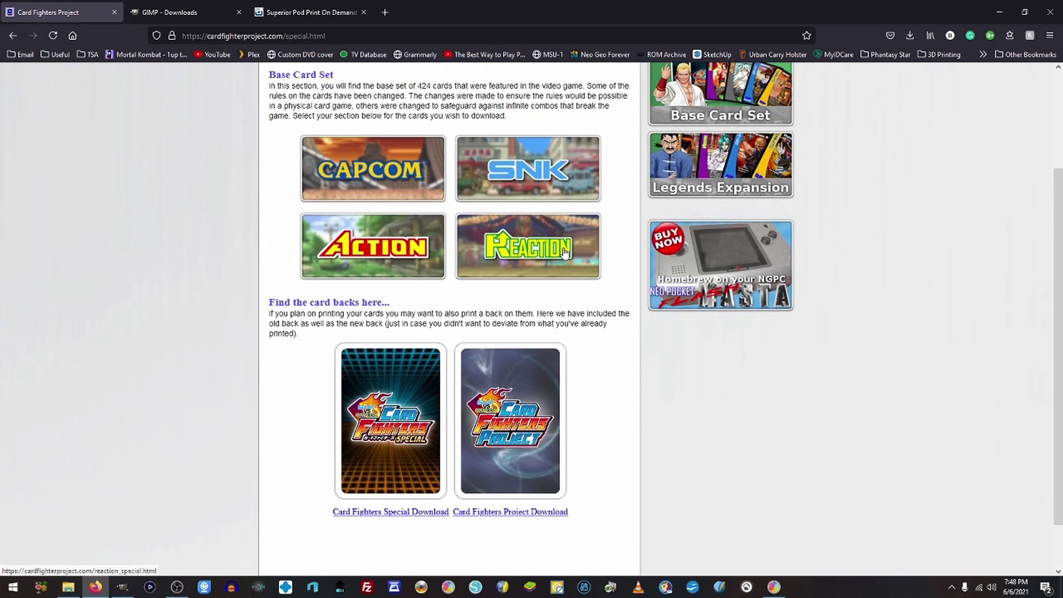
scroll(753, 119, "up", 2)
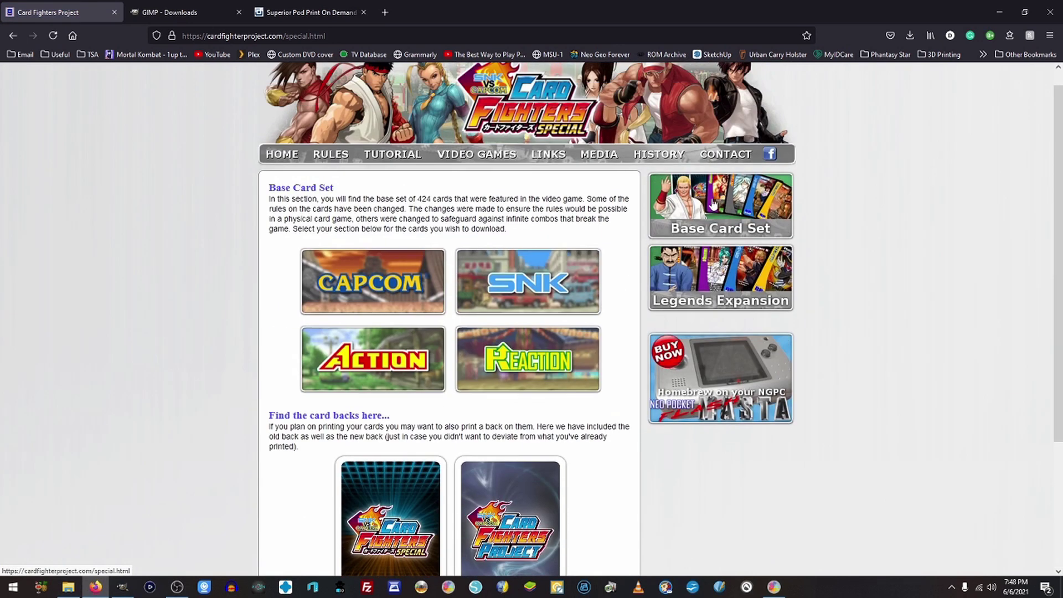
left_click(389, 280)
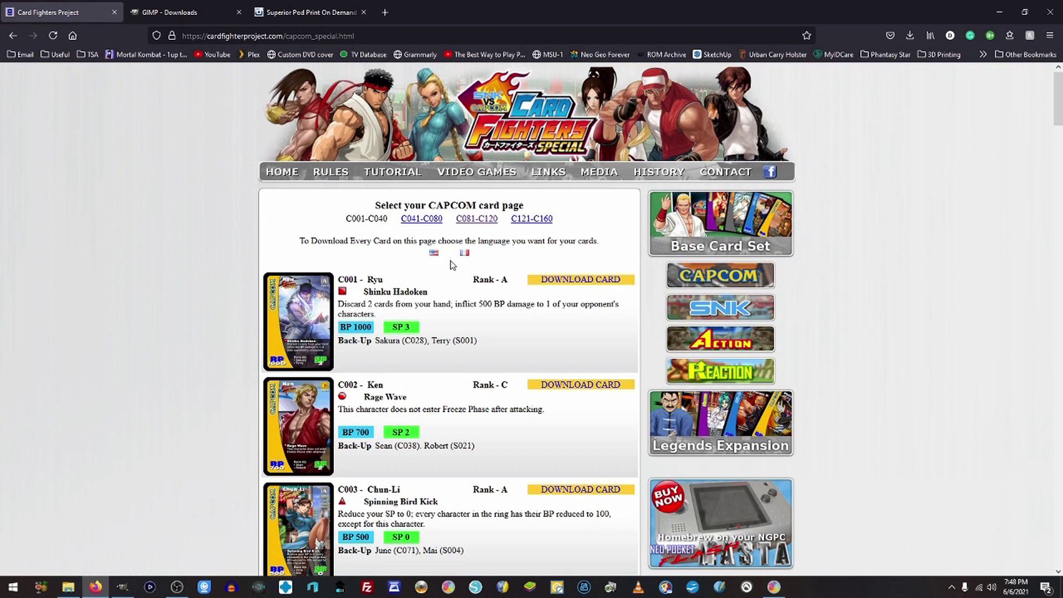
View the full-size C001 Ryu card and check the English bulk download for C001-C040, cancelling the save.
left_click(559, 280)
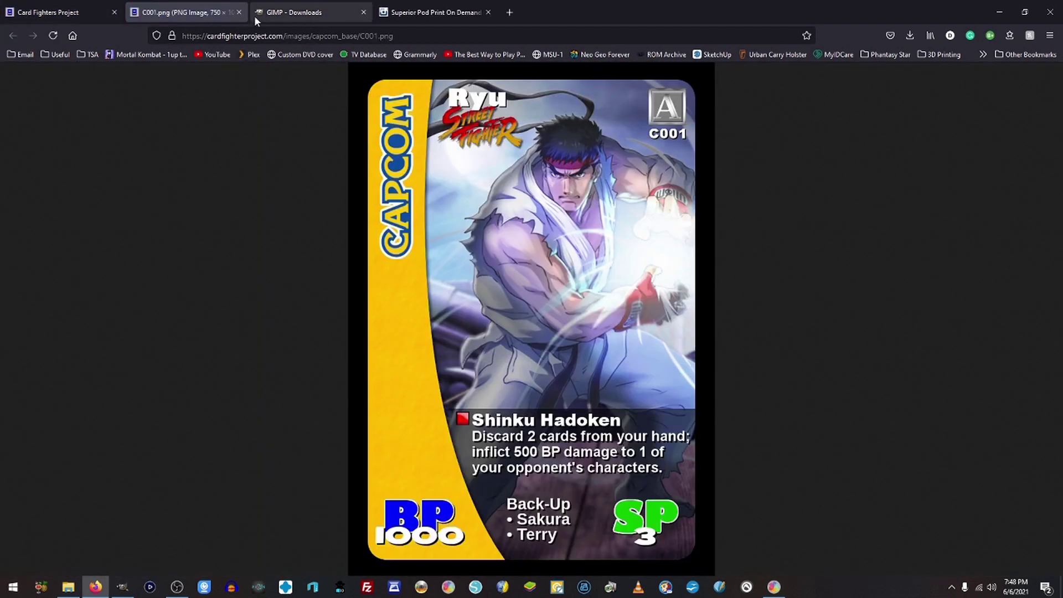
left_click(240, 13)
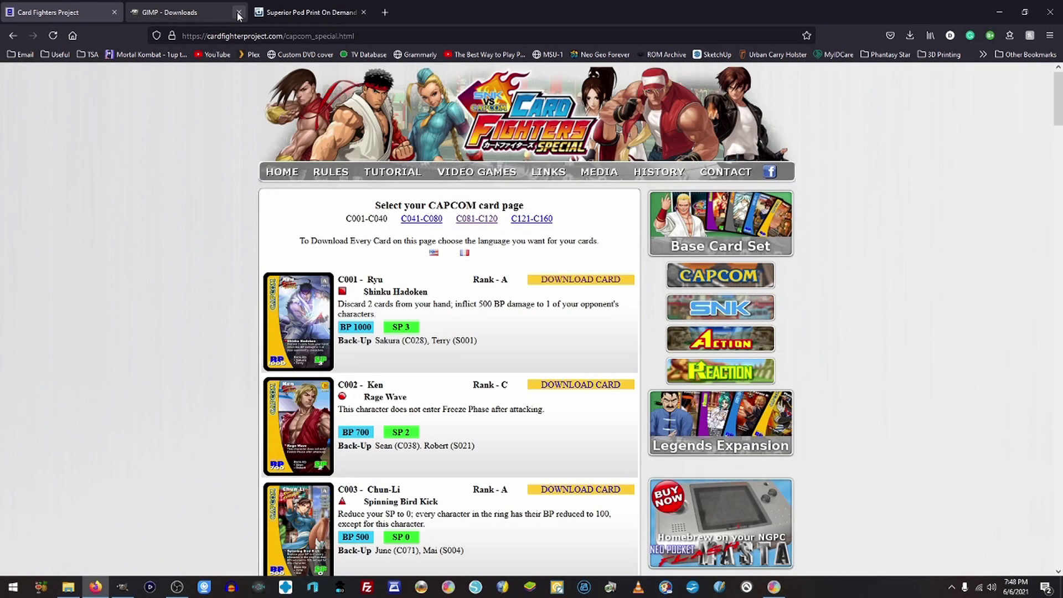
left_click(435, 256)
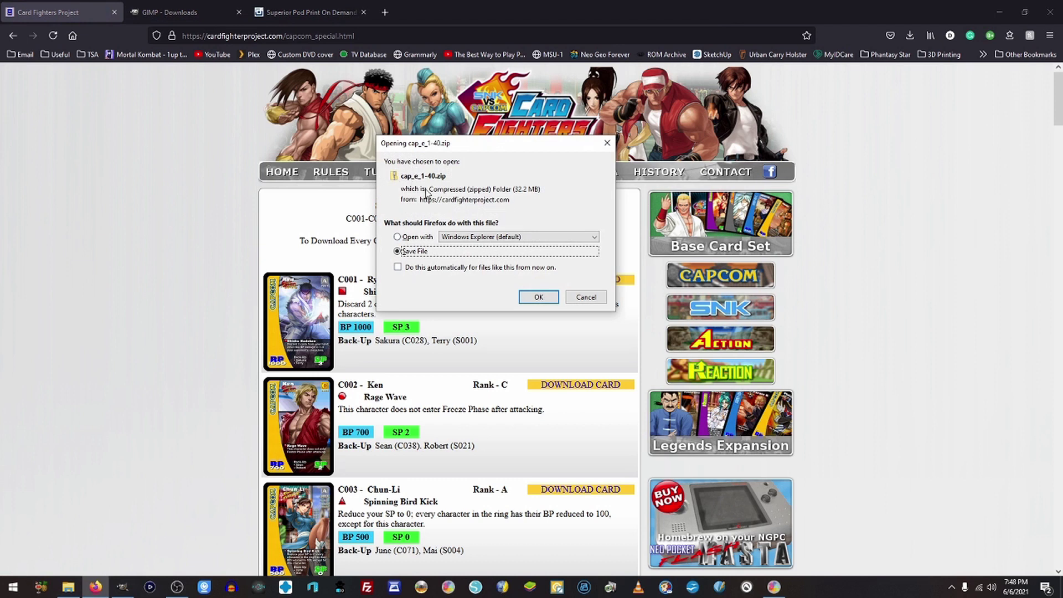
left_click(582, 302)
Open the C041-C080 Capcom card page and check its English bulk download, cancelling the save.
scroll(551, 308, "down", 7)
scroll(551, 308, "down", 20)
scroll(554, 308, "down", 15)
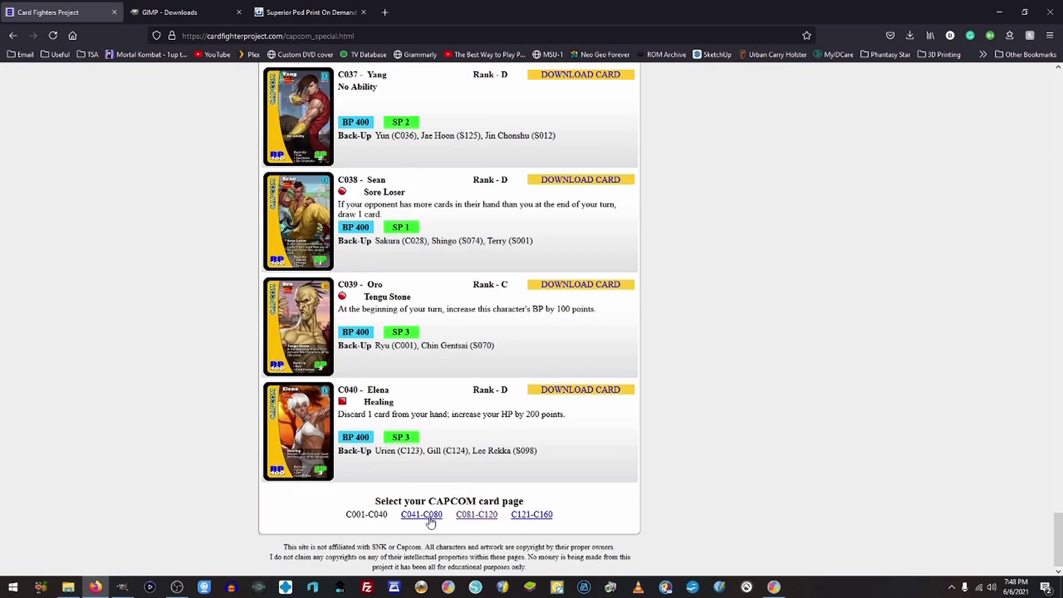
left_click(429, 519)
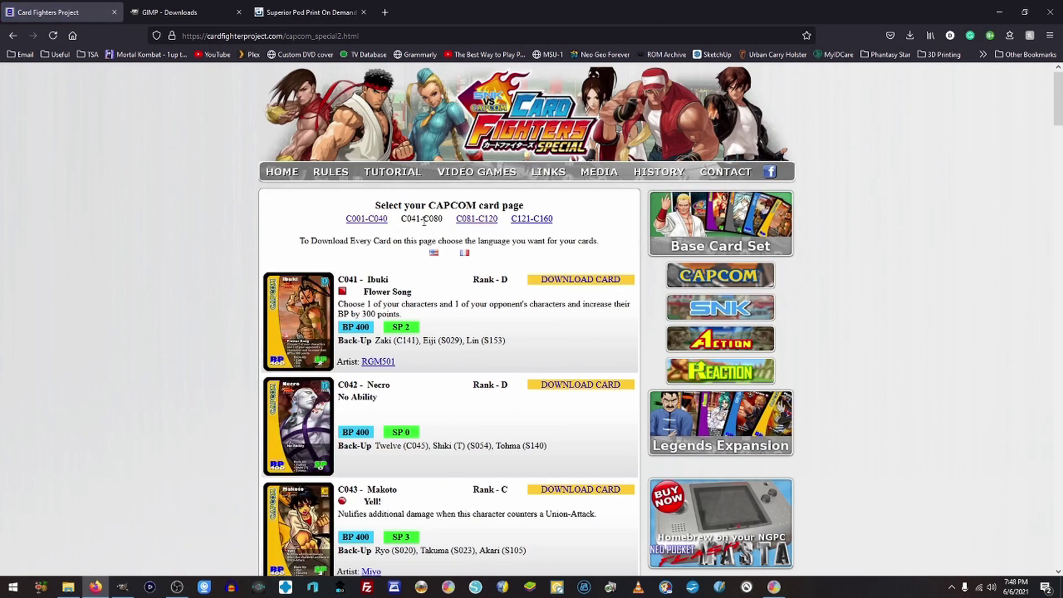
left_click(435, 255)
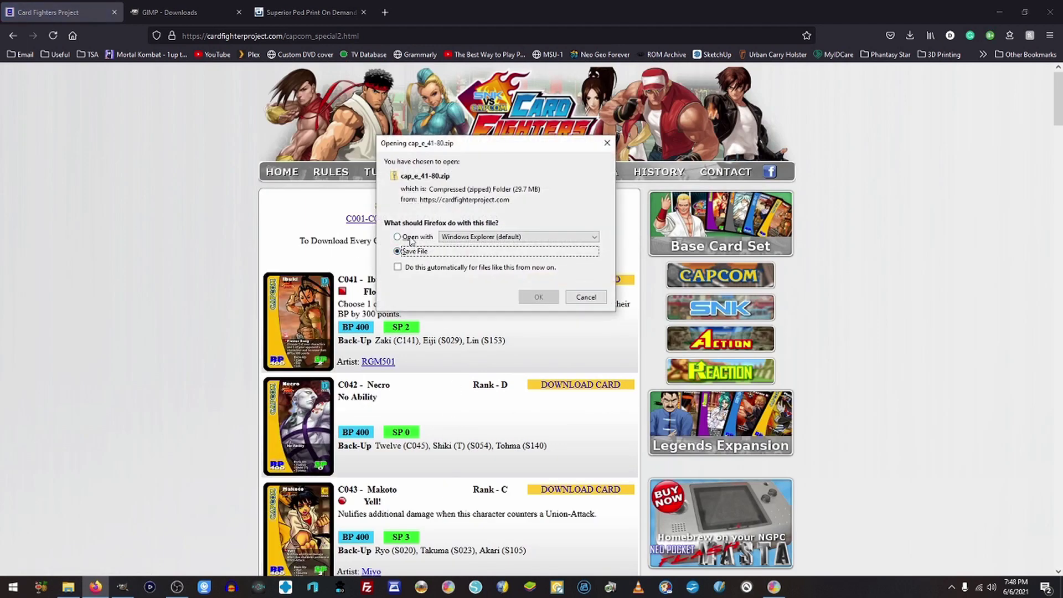
left_click(576, 297)
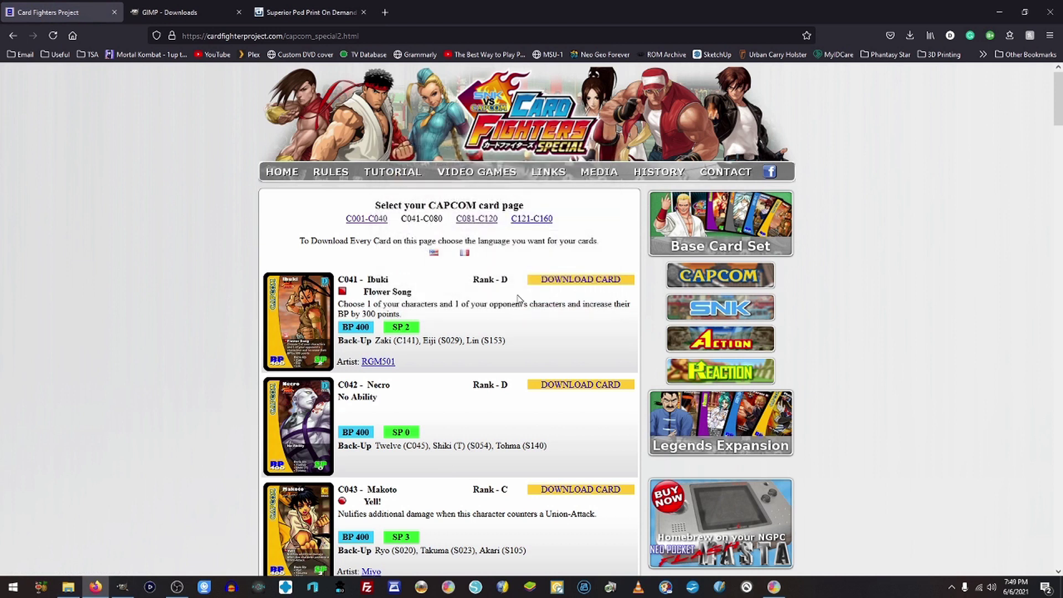
Open the Capcom card list of the Legends Expansion.
left_click(689, 411)
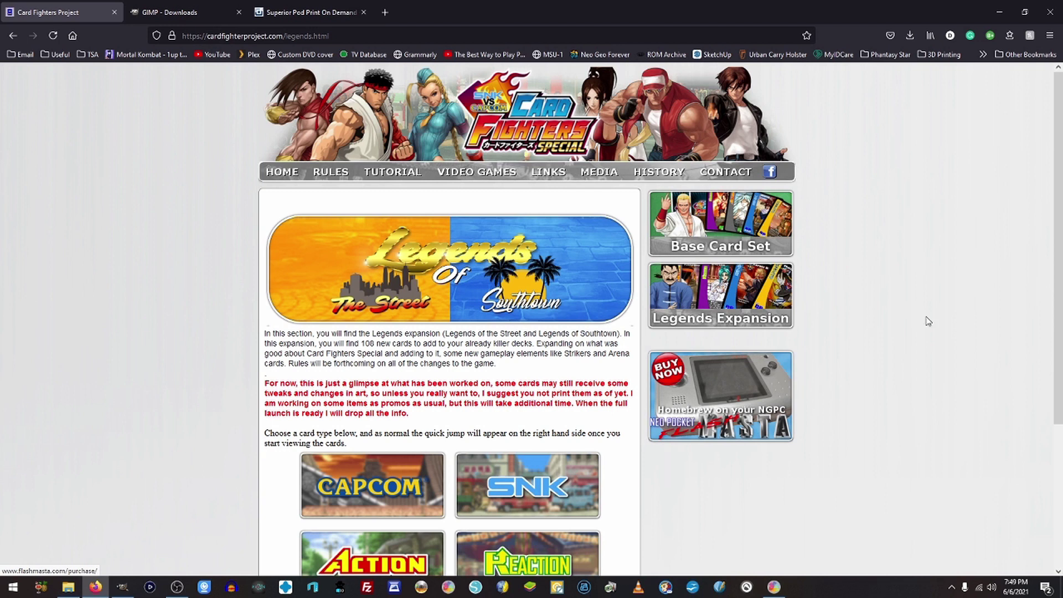
left_click(357, 506)
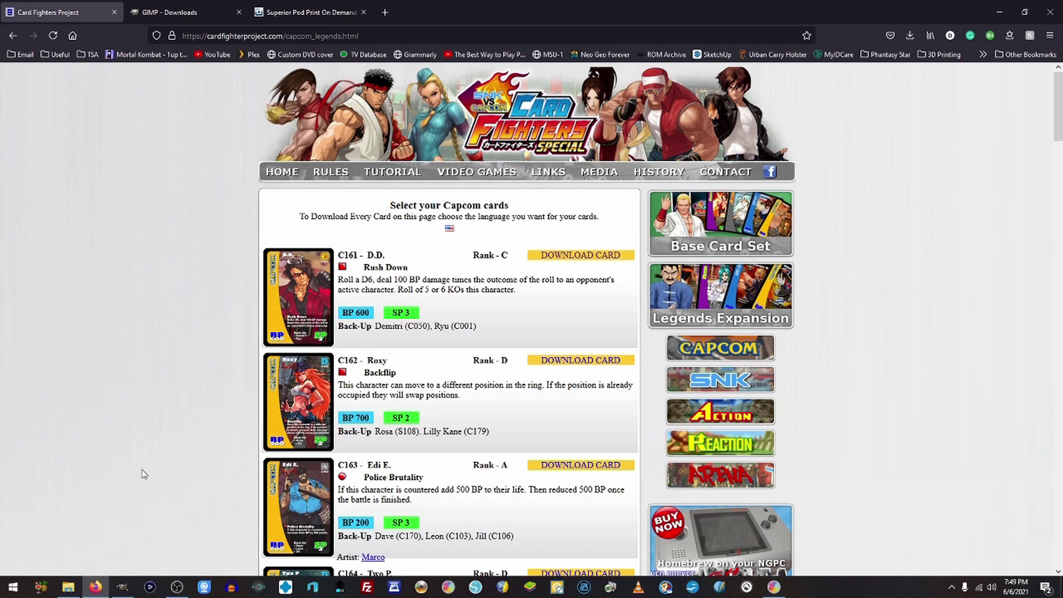
Switch to File Explorer, open the Legends Expansion's Action folder and select the card images A065.png through A078.png.
left_click(124, 588)
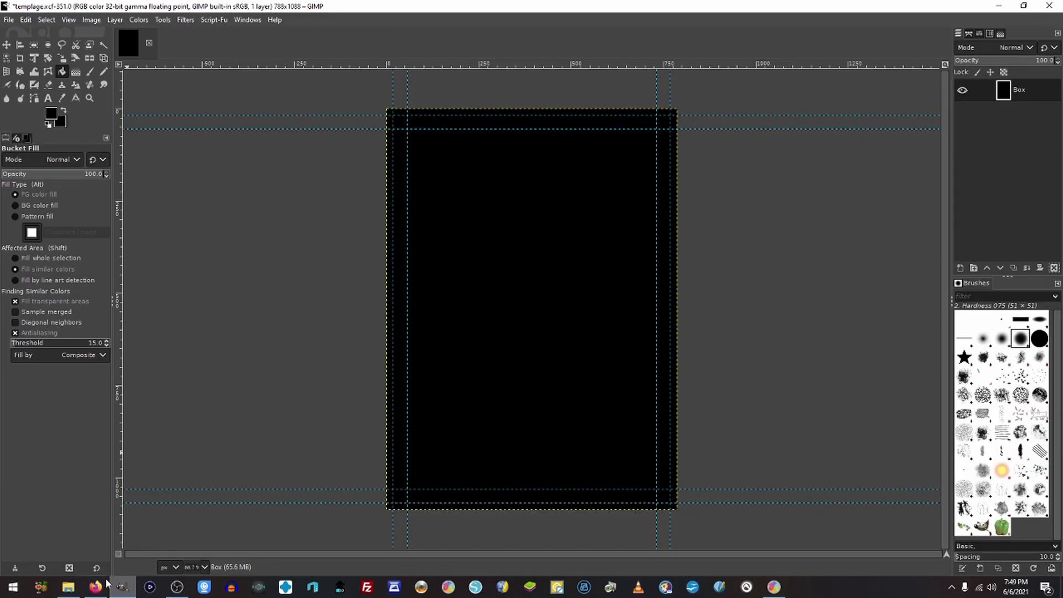
left_click(69, 587)
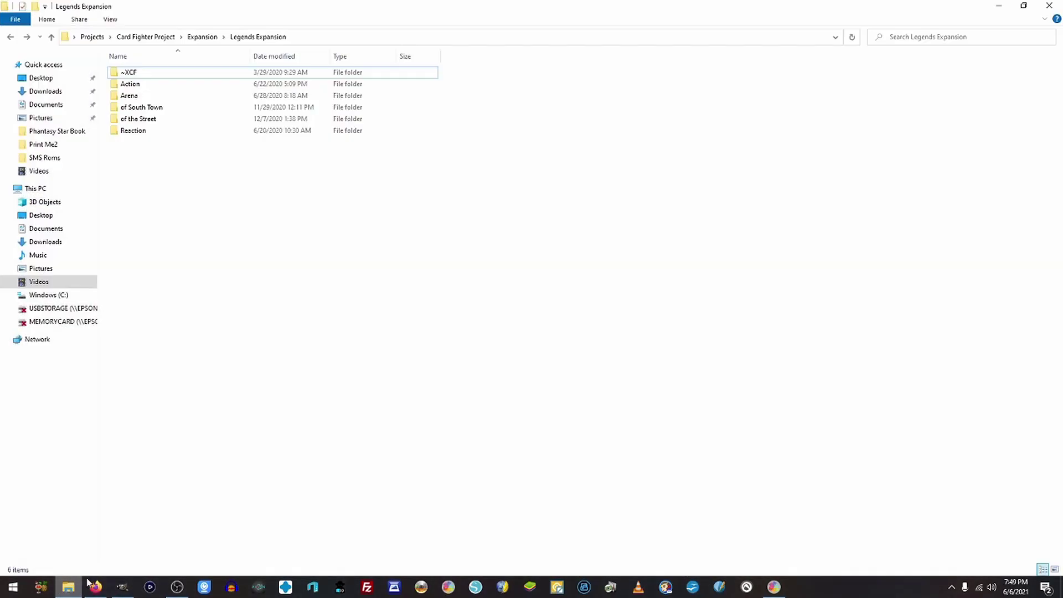
left_click(155, 88)
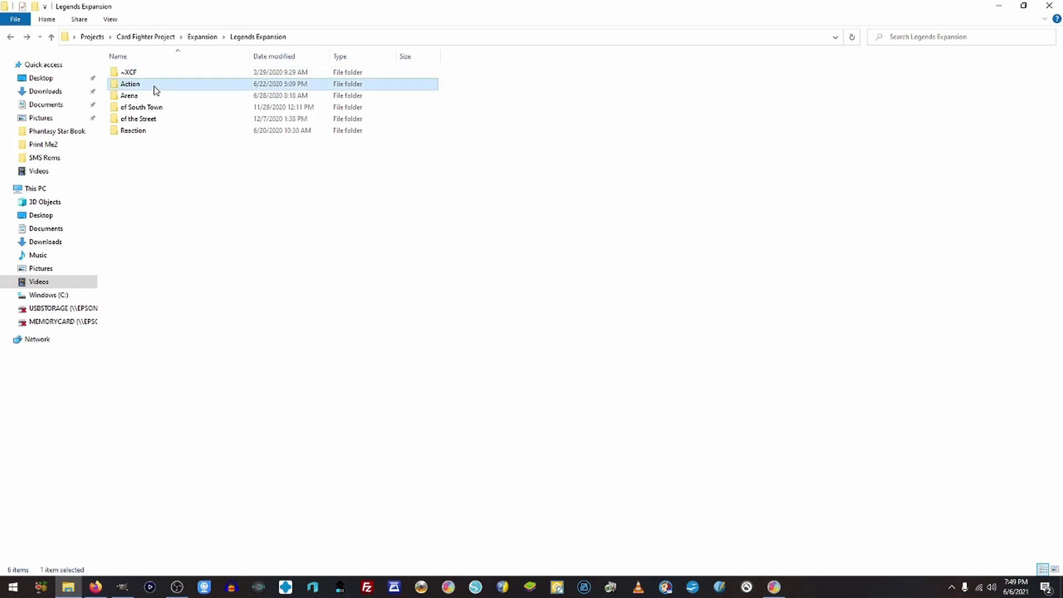
double_click(156, 91)
left_click(128, 235)
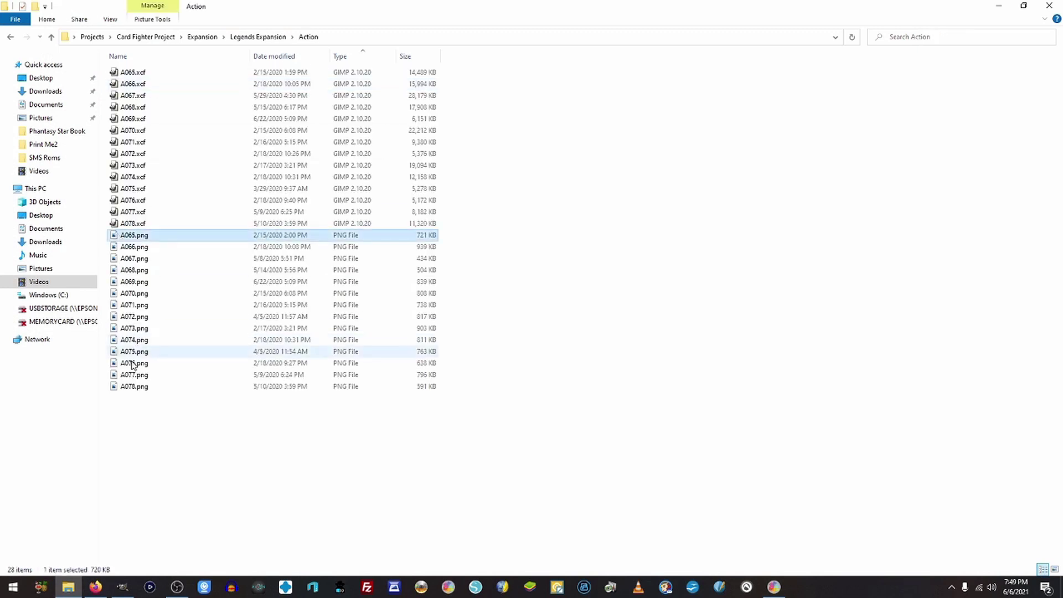
left_click(133, 386, "shift")
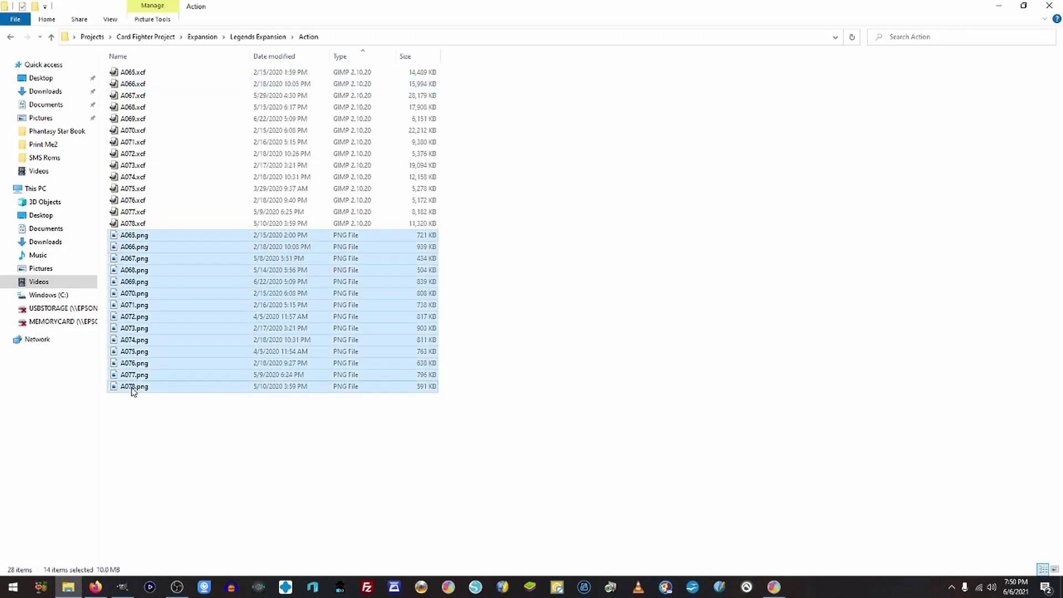
Restore File Explorer to a smaller window over GIMP and add the selected PNG cards as layers above the Box layer.
left_click(121, 588)
left_click(68, 588)
double_click(624, 11)
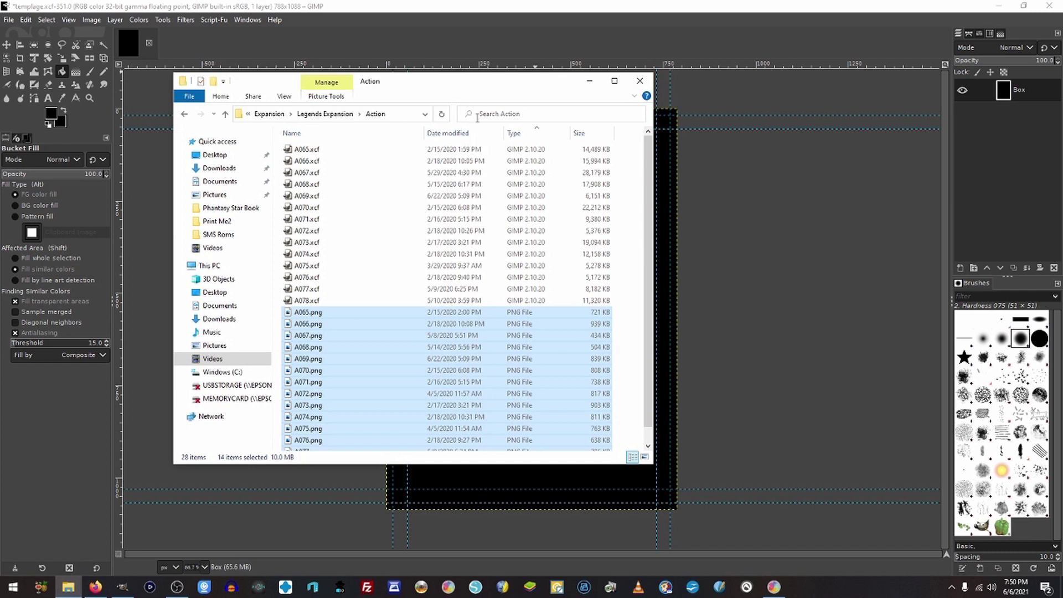
left_click_drag(478, 86, 438, 135)
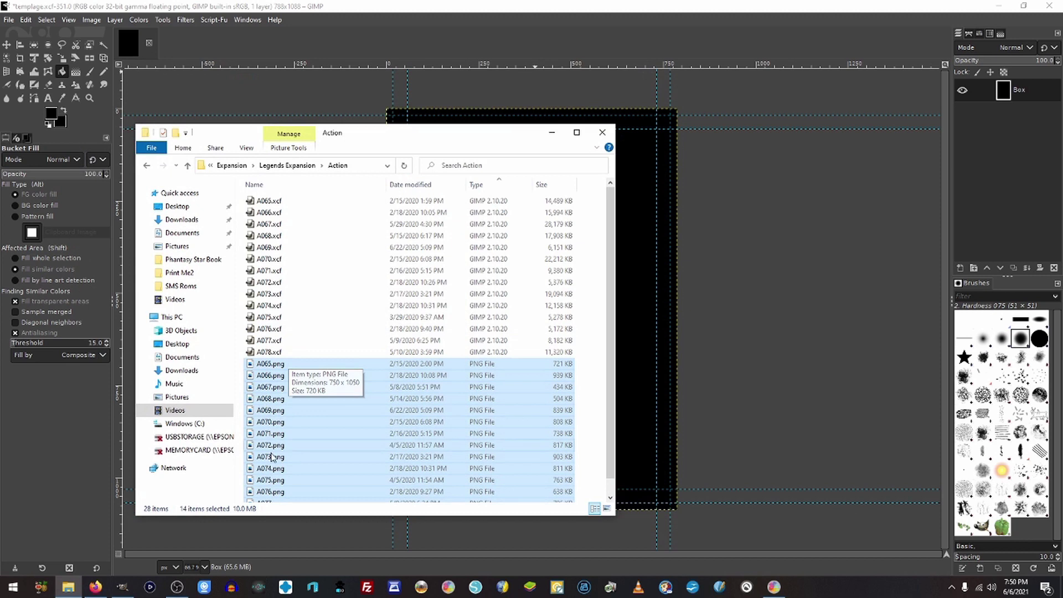
scroll(274, 406, "down", 1)
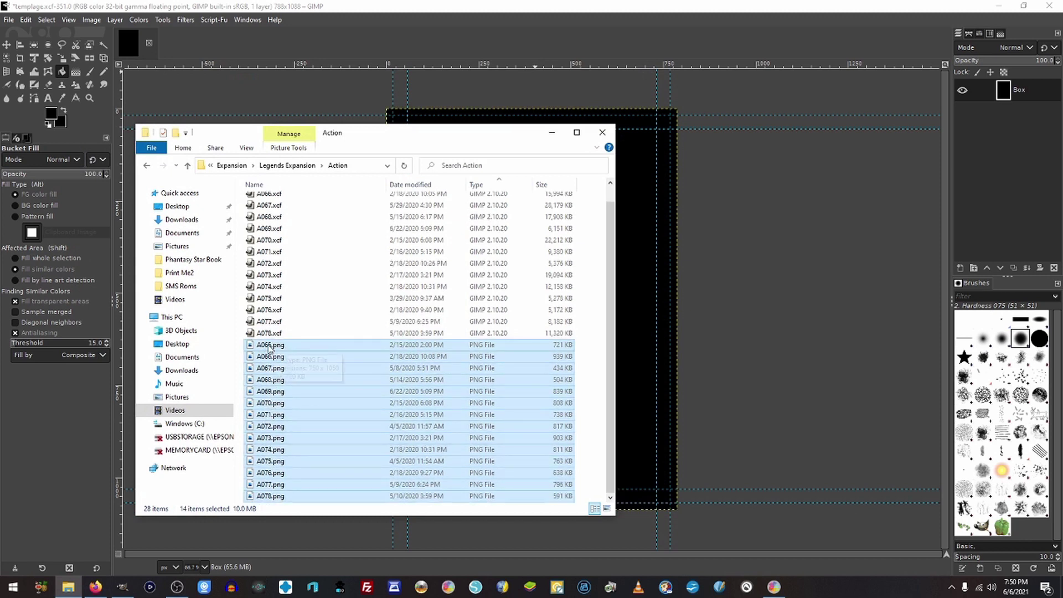
left_click_drag(269, 347, 1028, 84)
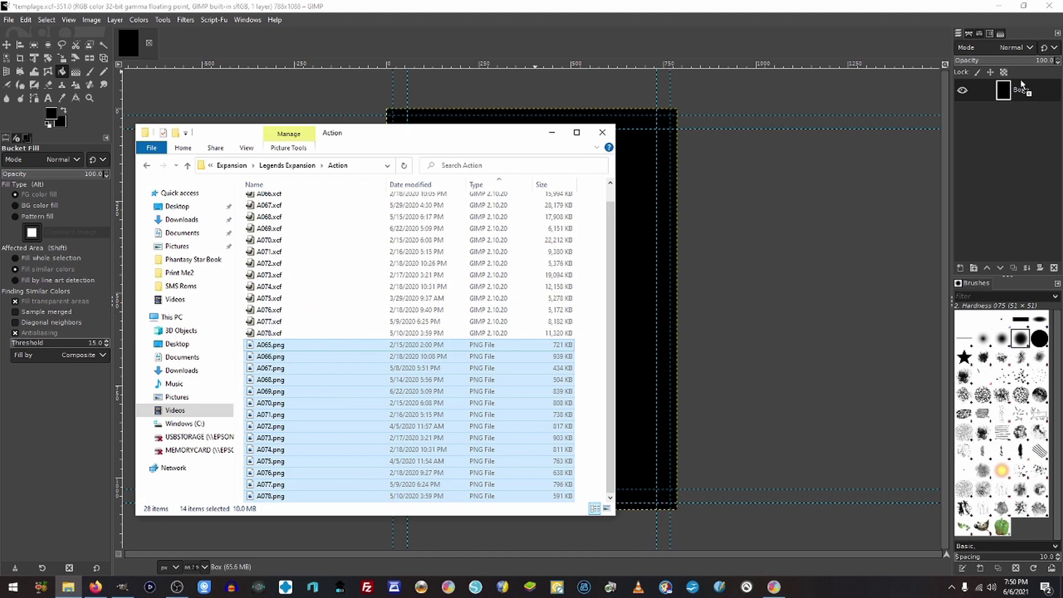
left_click_drag(1021, 85, 1022, 86)
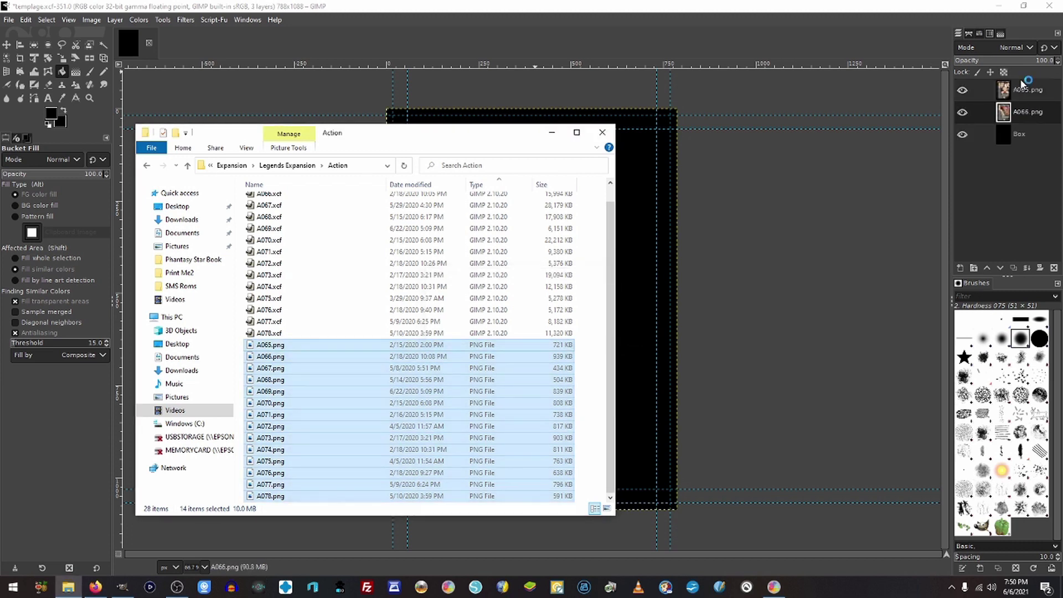
Switch back to GIMP and select the Box layer beneath the card layers.
left_click(778, 5)
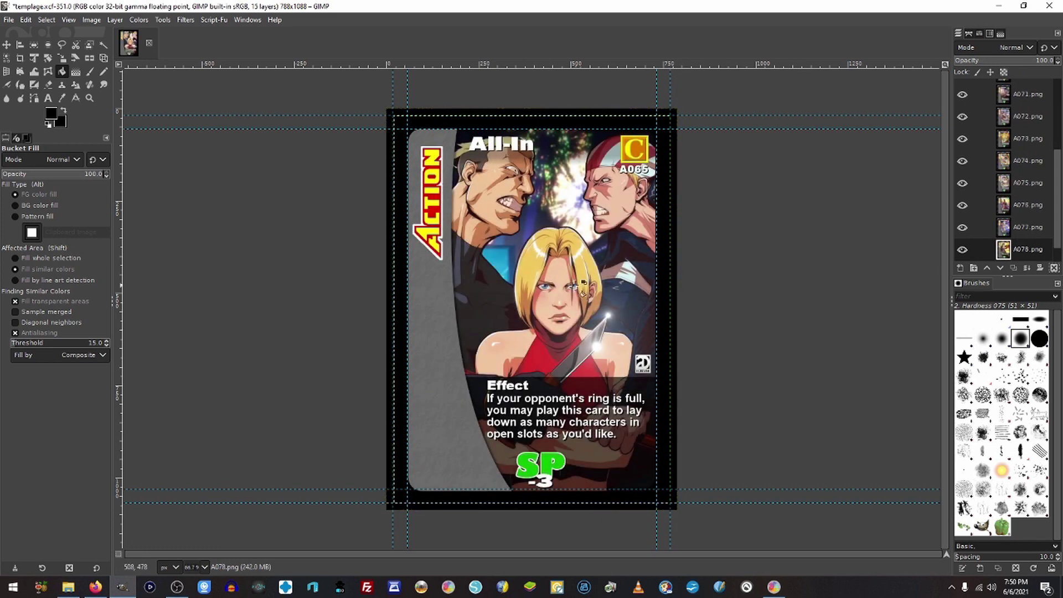
scroll(1047, 224, "down", 1)
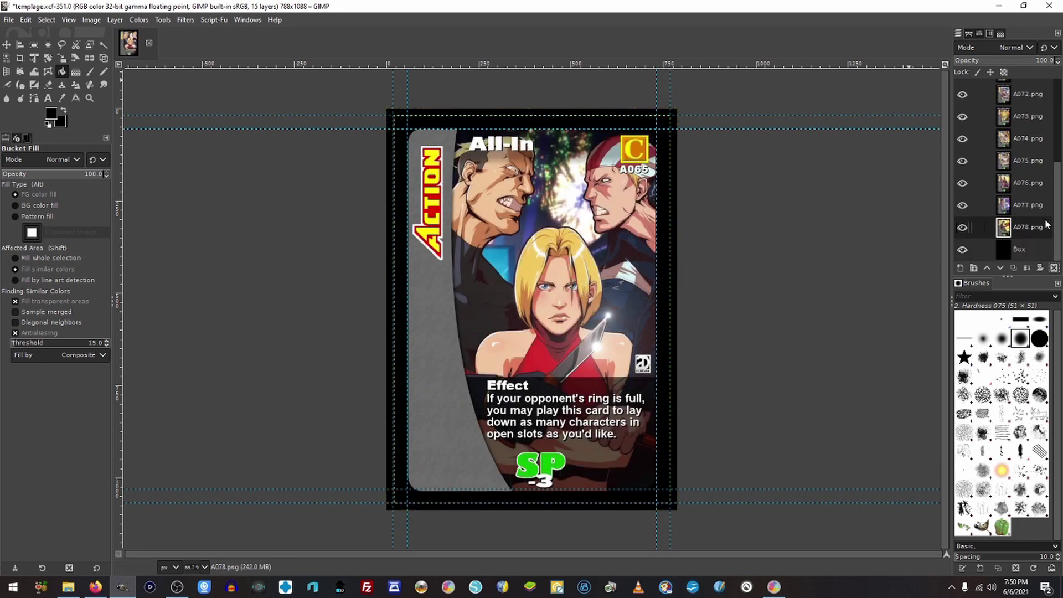
left_click(1025, 250)
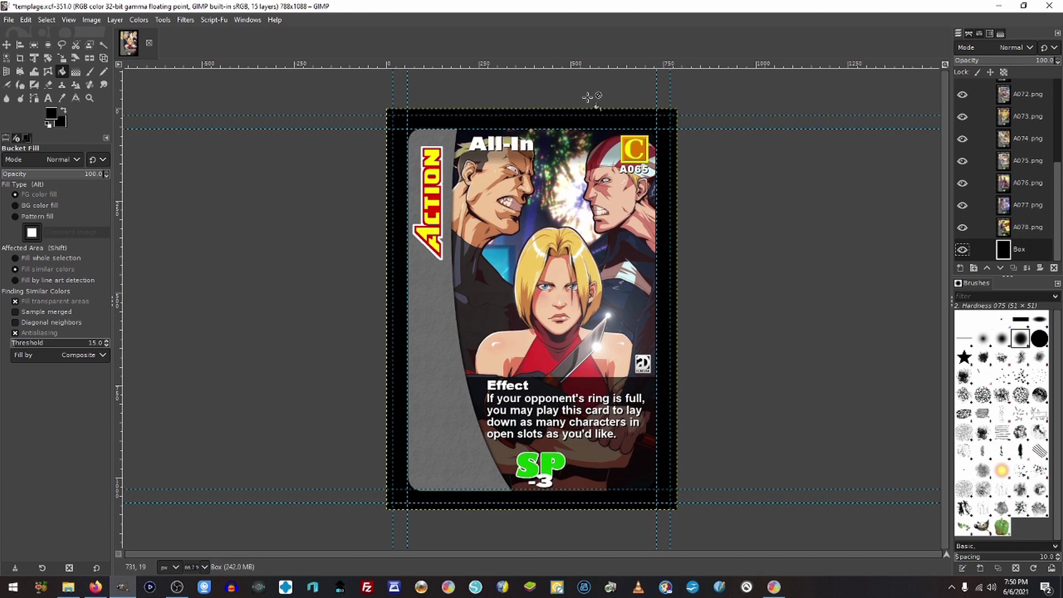
Toggle the Box layer's visibility to compare the card with and without the black background behind it.
left_click(962, 250)
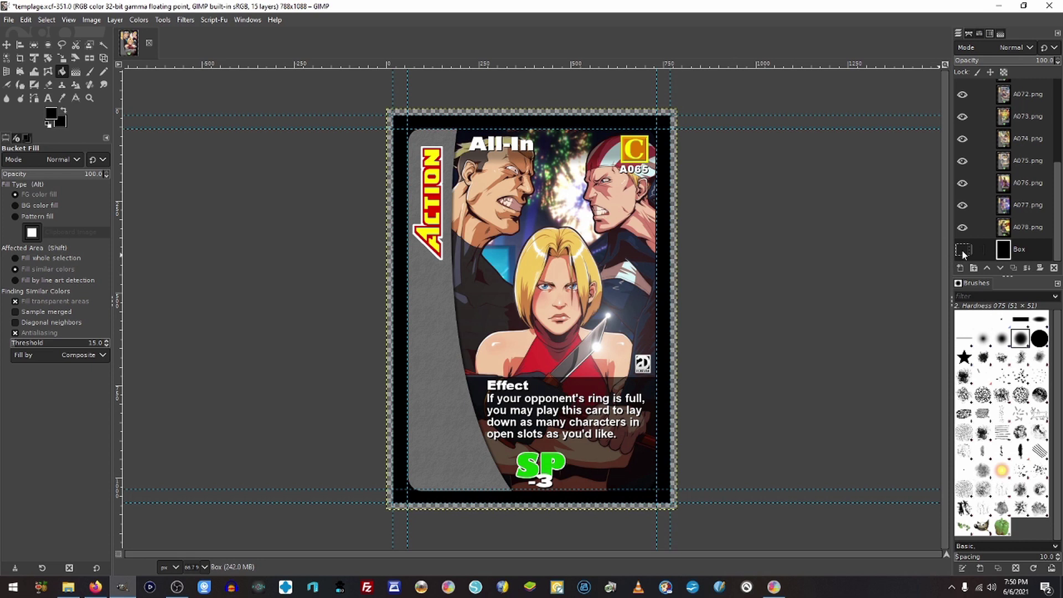
left_click(961, 250)
left_click(962, 250)
left_click(962, 251)
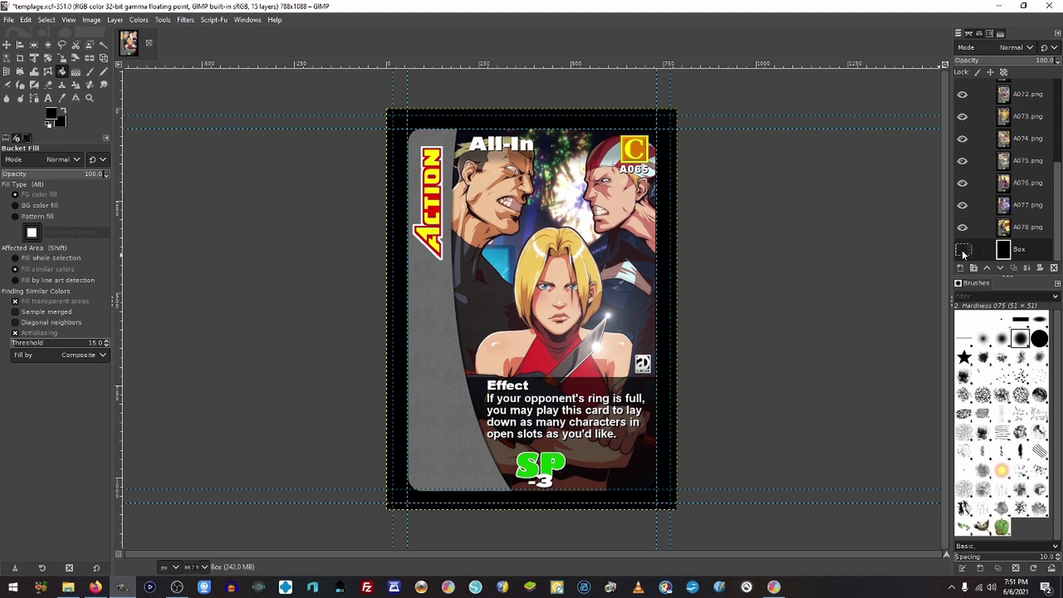
left_click(962, 250)
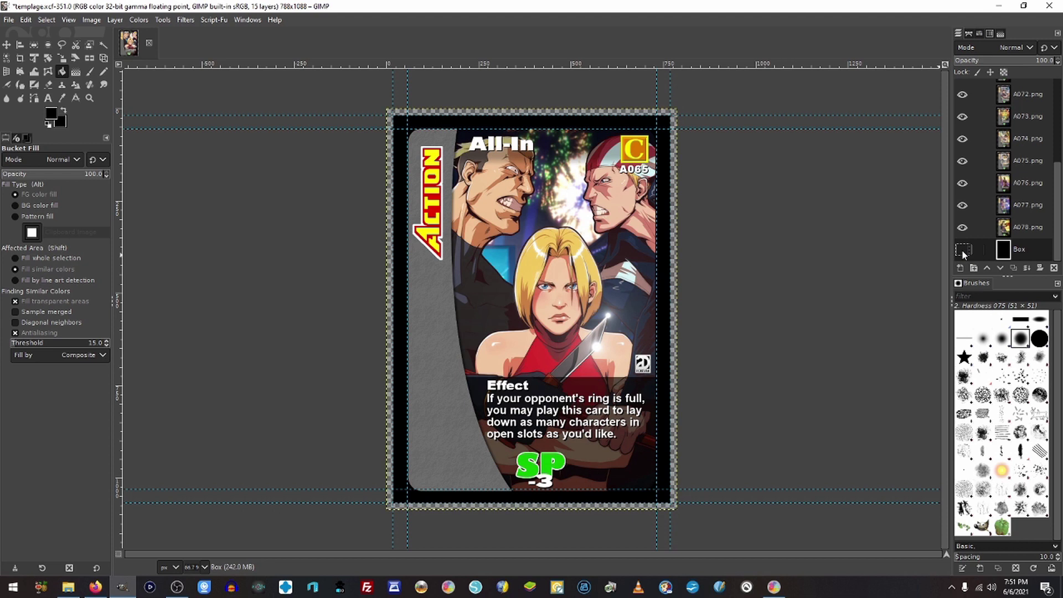
left_click(962, 250)
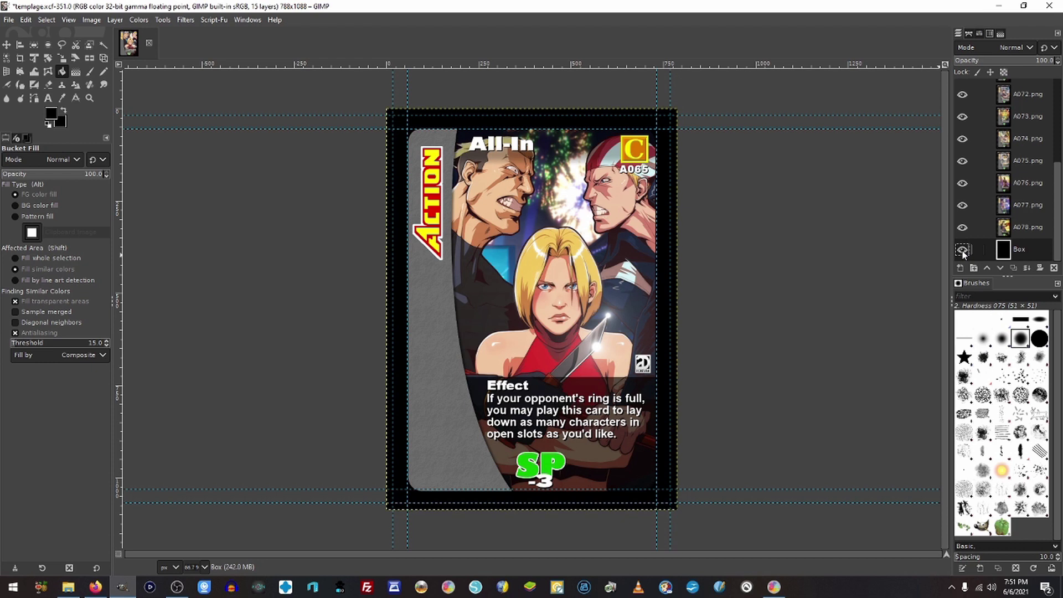
left_click(961, 250)
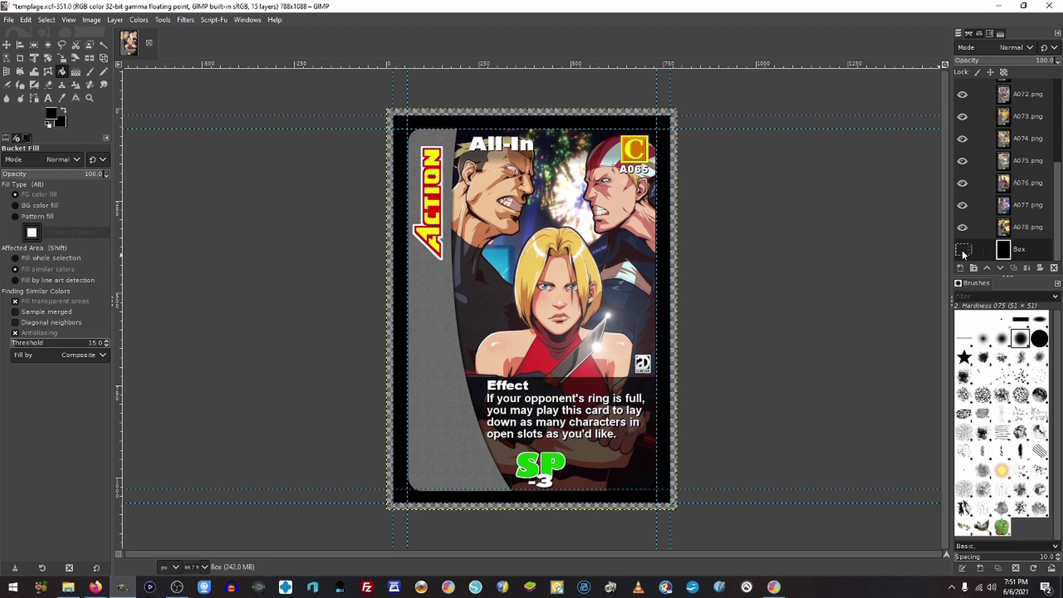
Show the Box layer again and toggle the guides off and on to check the black border around the card.
key("ctrl+shift+t")
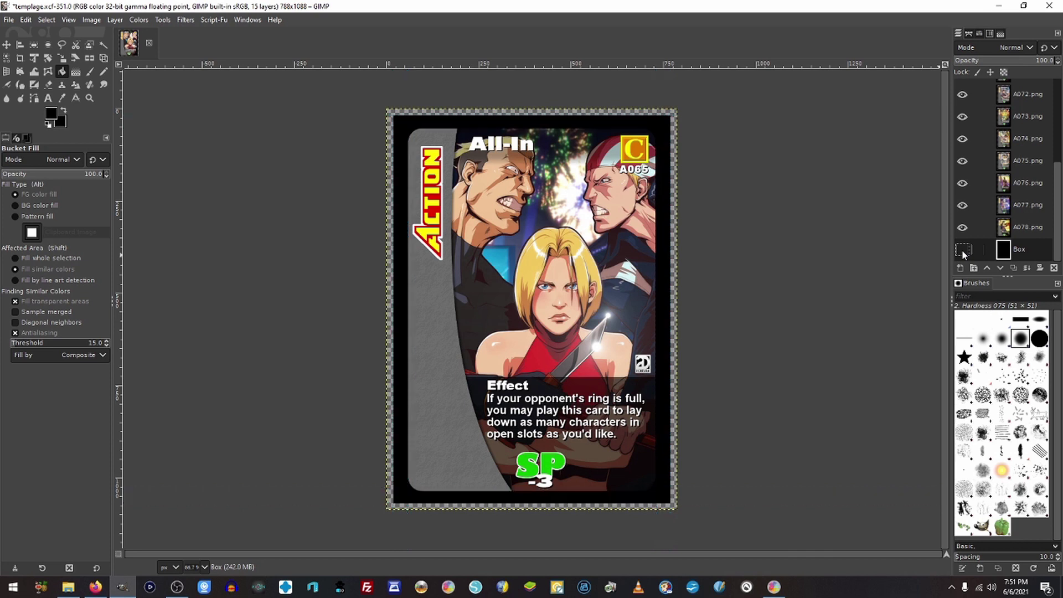
left_click(962, 251)
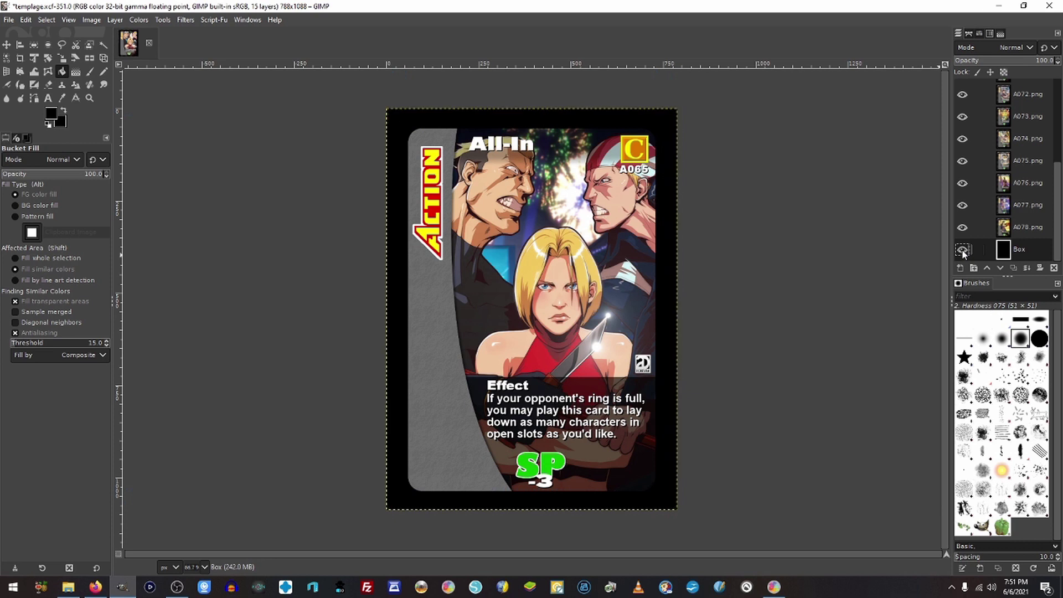
key("ctrl+shift+t")
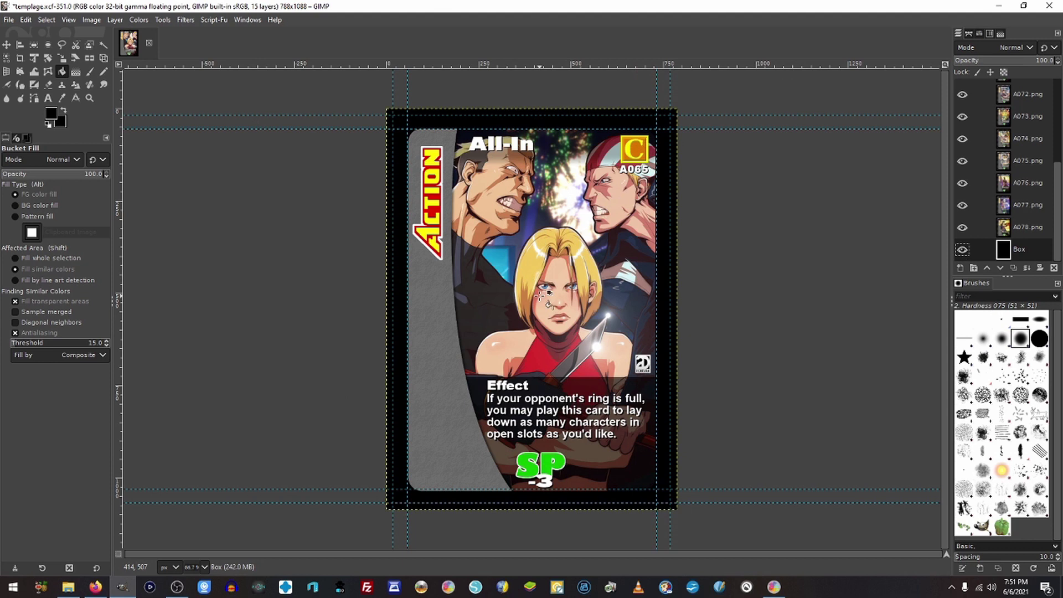
key("ctrl+shift+t")
key("ctrl+shift+t")
Select the A065.png layer and start an image export with the file name A065.png.
scroll(997, 166, "up", 5)
left_click(1017, 91)
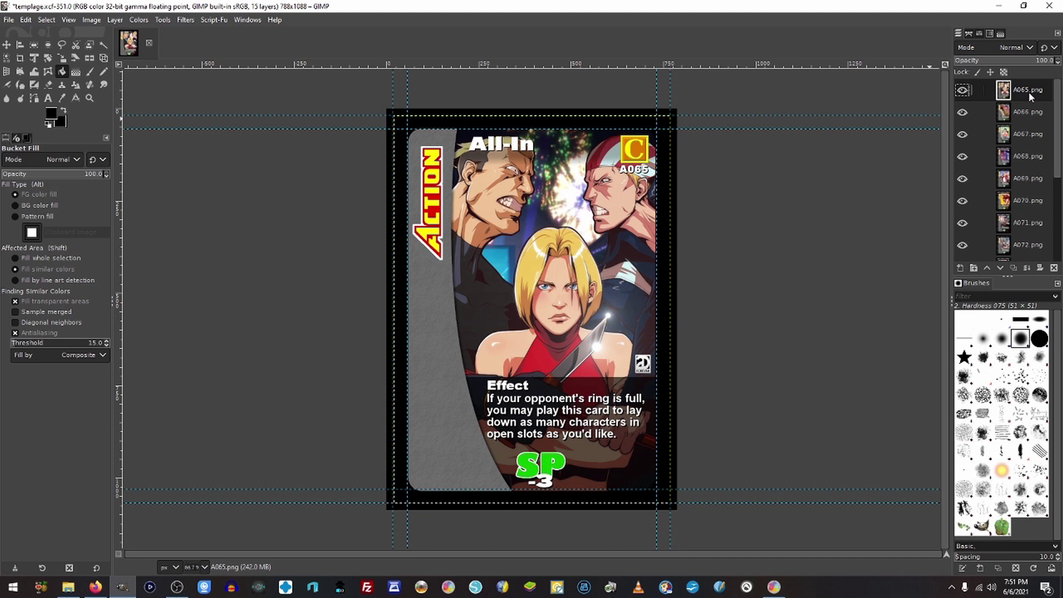
key("ctrl+shift+e")
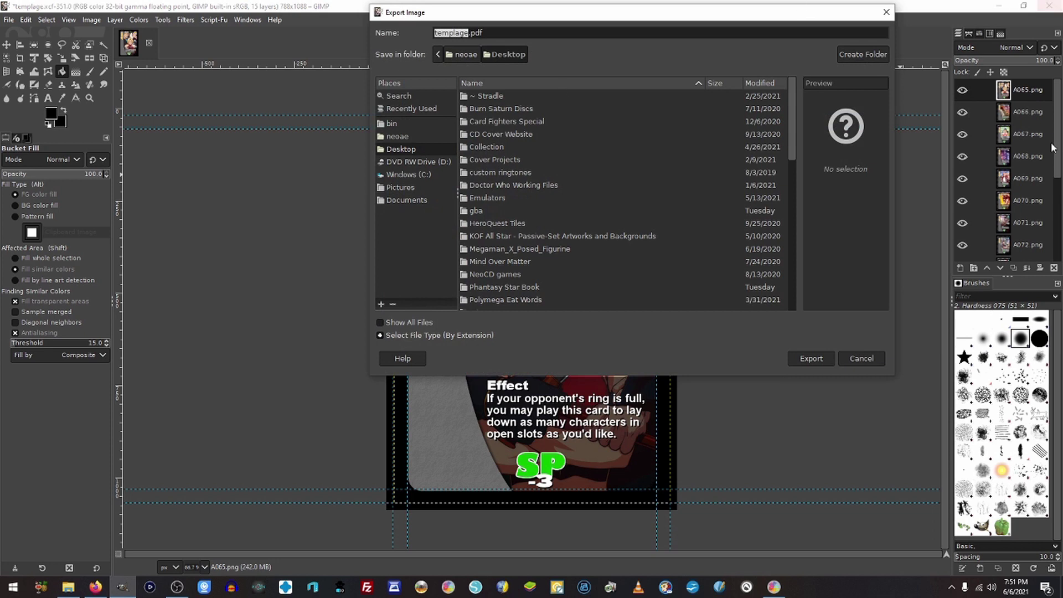
type("A06")
type("5")
type(".png")
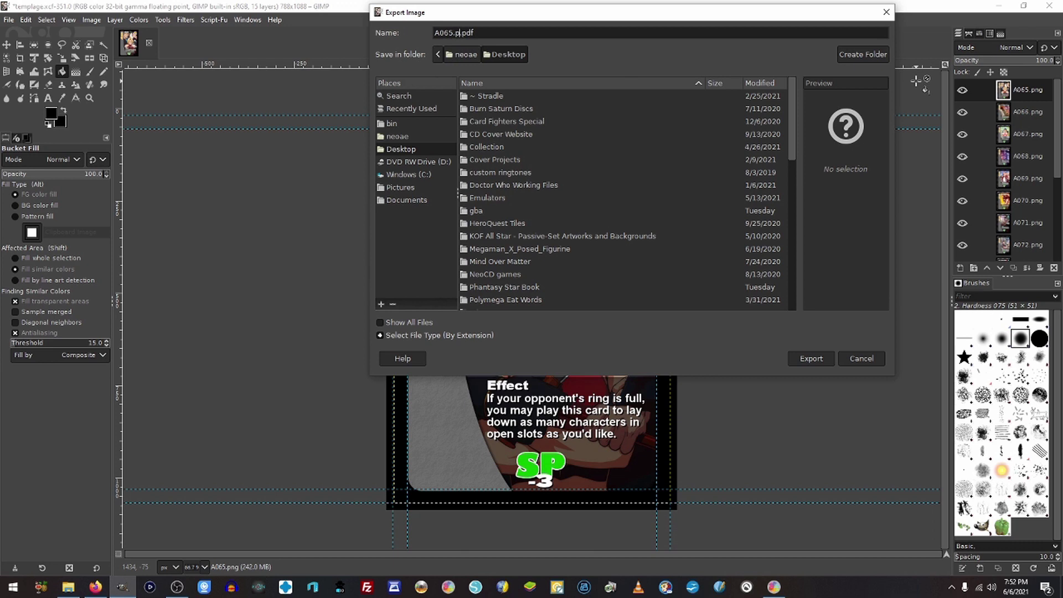
key("Delete")
key("Delete")
key("Delete")
key("Delete")
Create a PrintMe folder on the Desktop and export A065.png into it with the default PNG options.
left_click(856, 55)
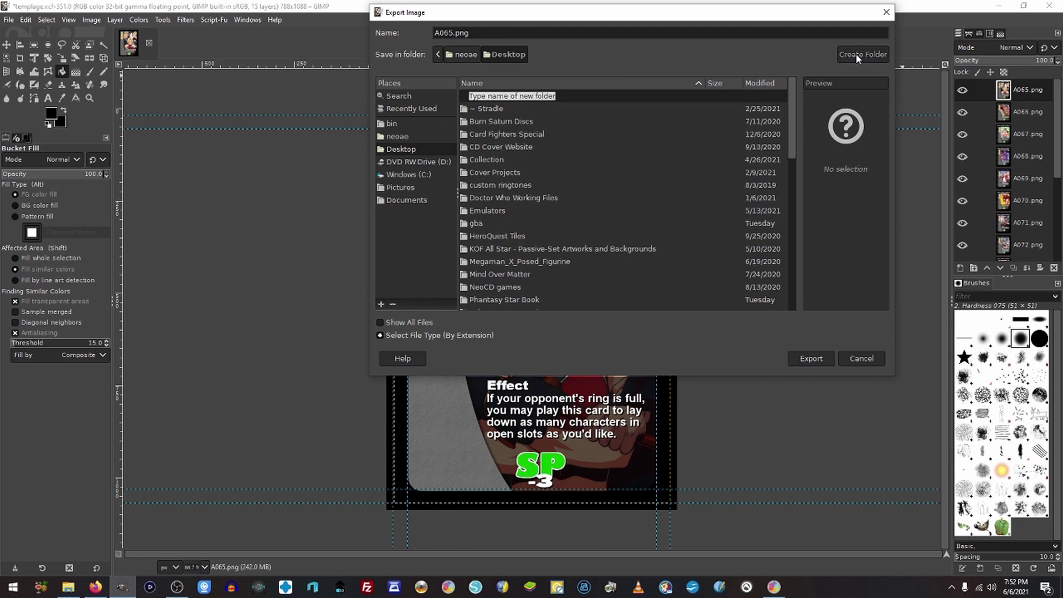
type("PrintMe")
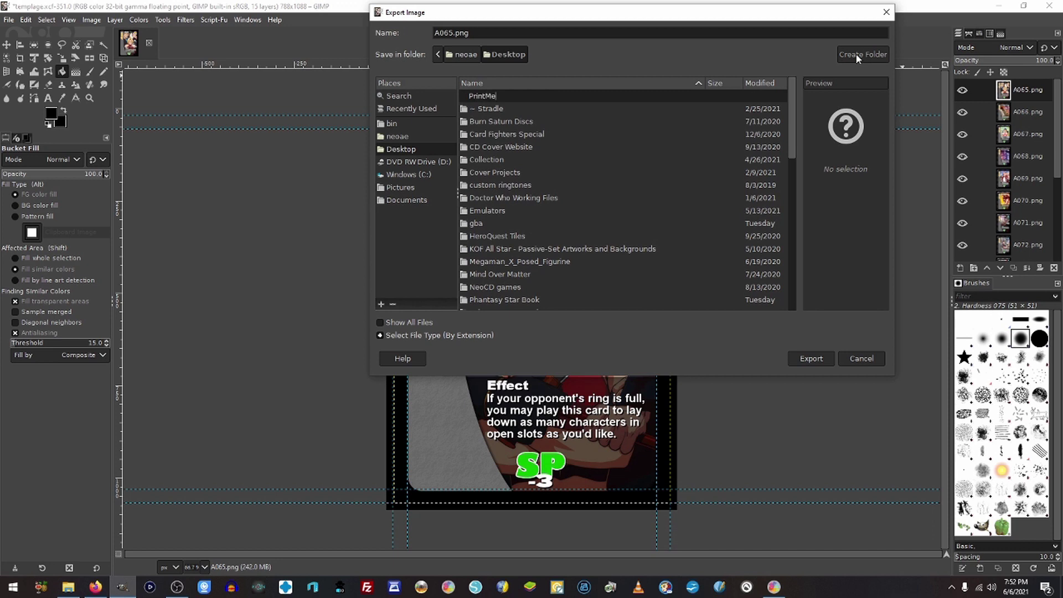
key("Return")
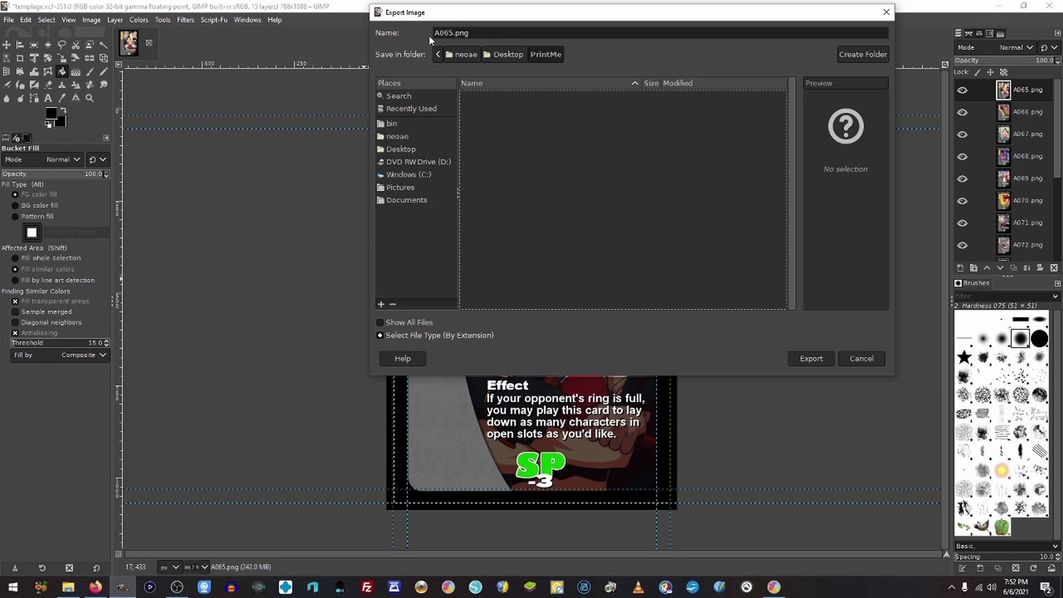
left_click(813, 358)
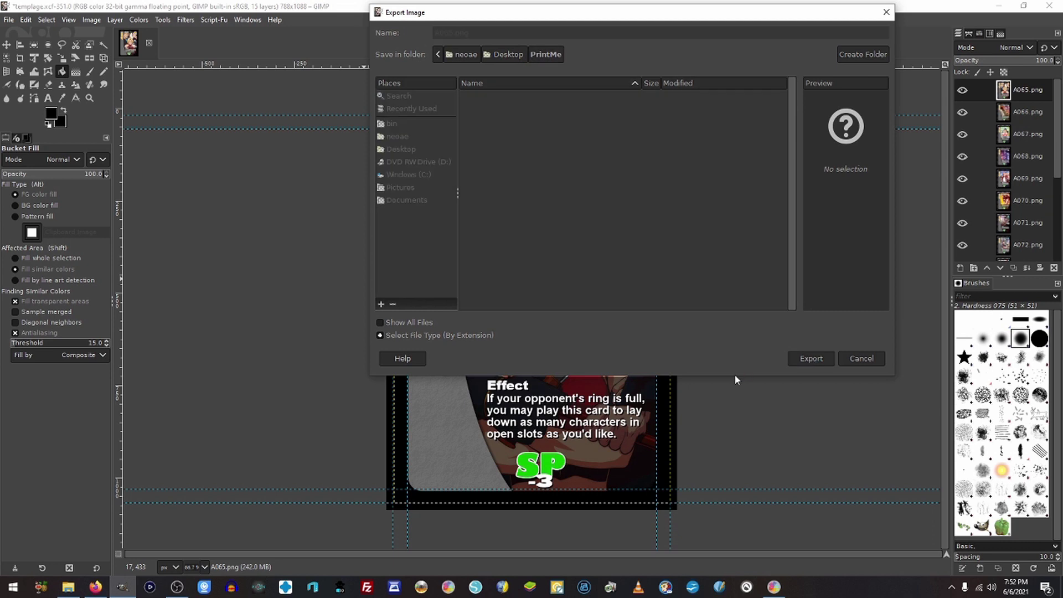
left_click(541, 424)
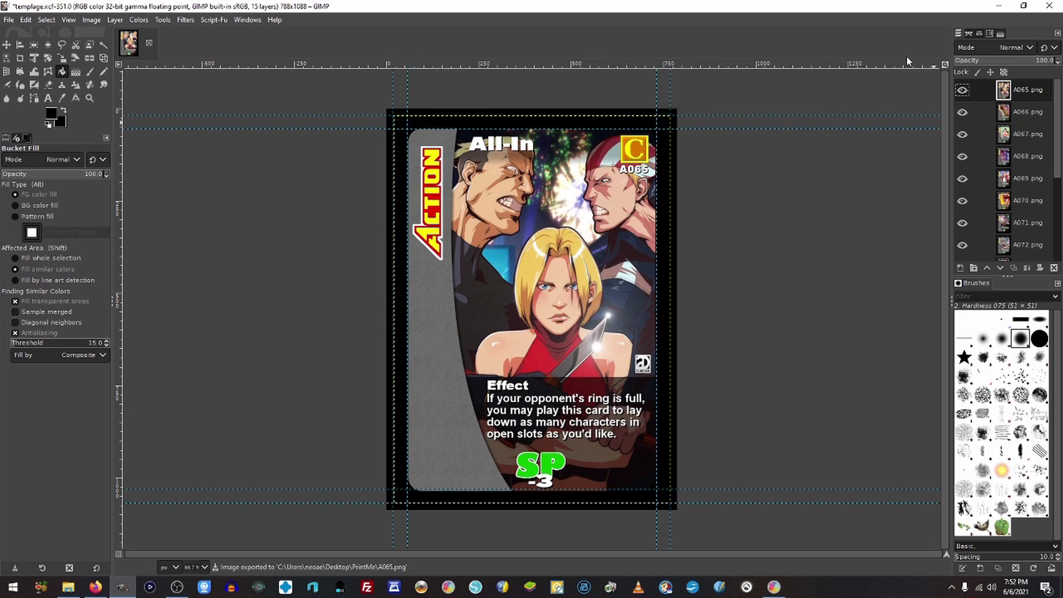
Delete the A065.png layer and export the Fateful Encounter card as A066.png to the PrintMe folder.
left_click(1054, 269)
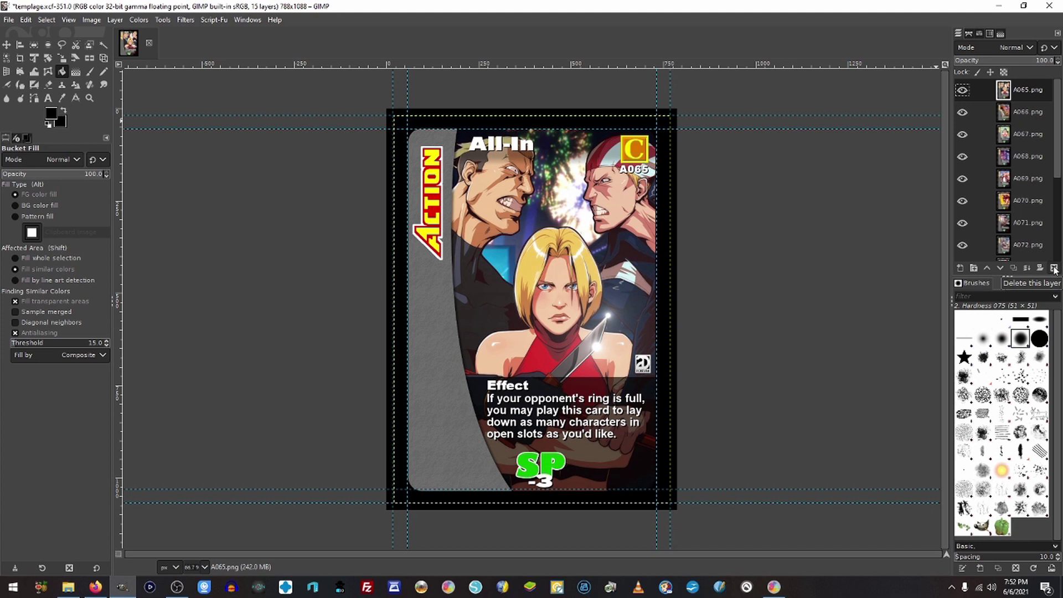
left_click(1054, 269)
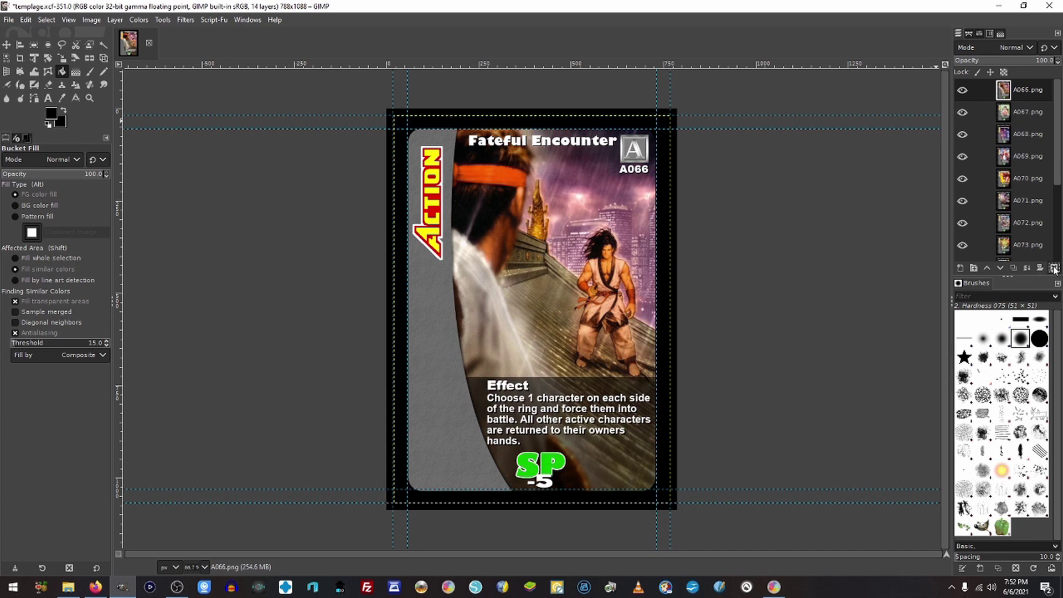
key("ctrl+shift+e")
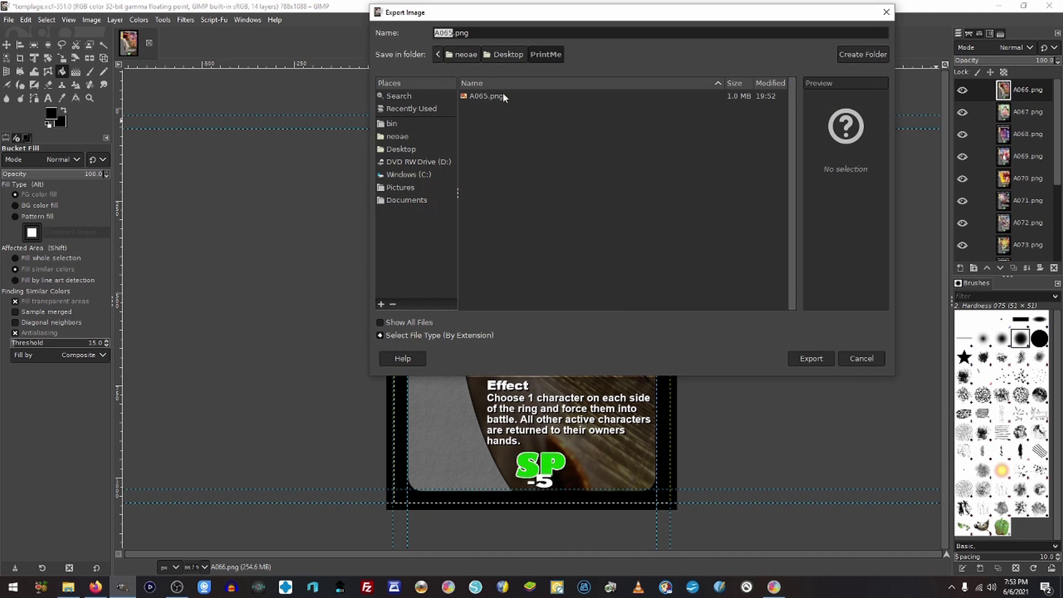
type("A066")
key("Return")
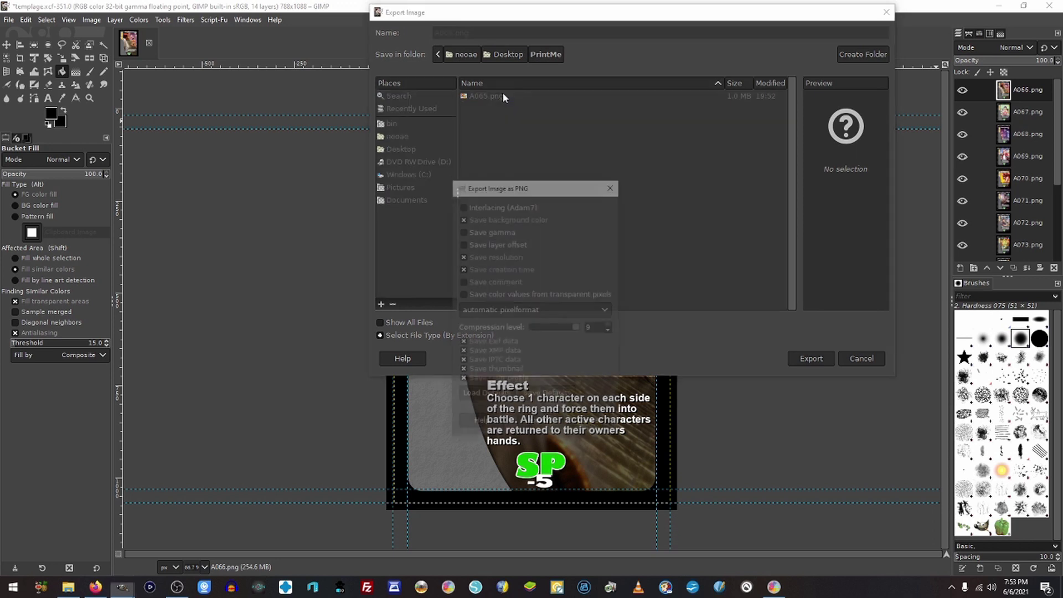
key("Return")
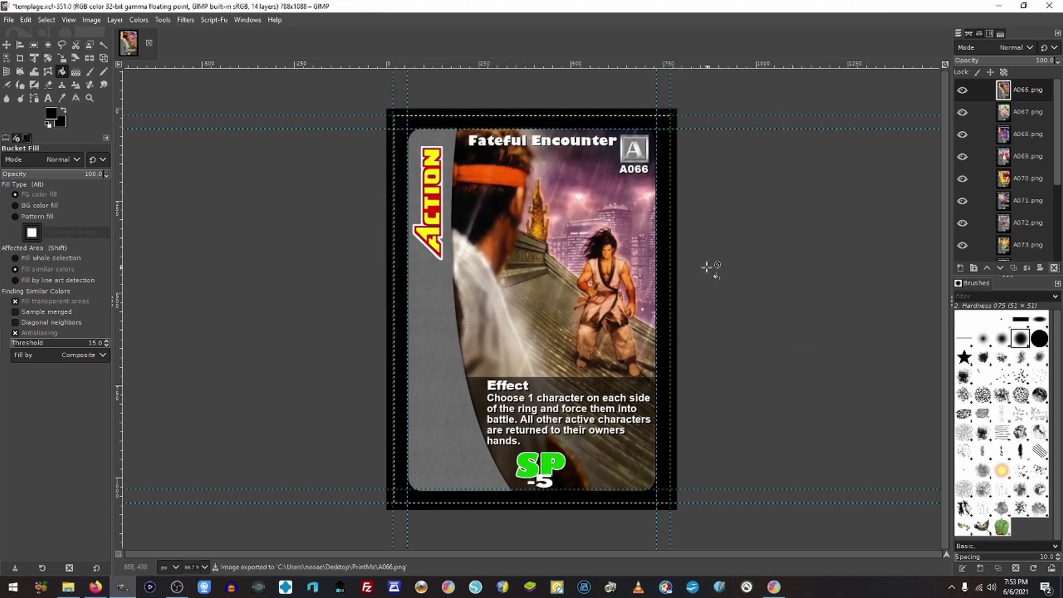
Delete the A066.png layer and export the Joy Joy Shop card as A067.png to the PrintMe folder.
left_click(1054, 268)
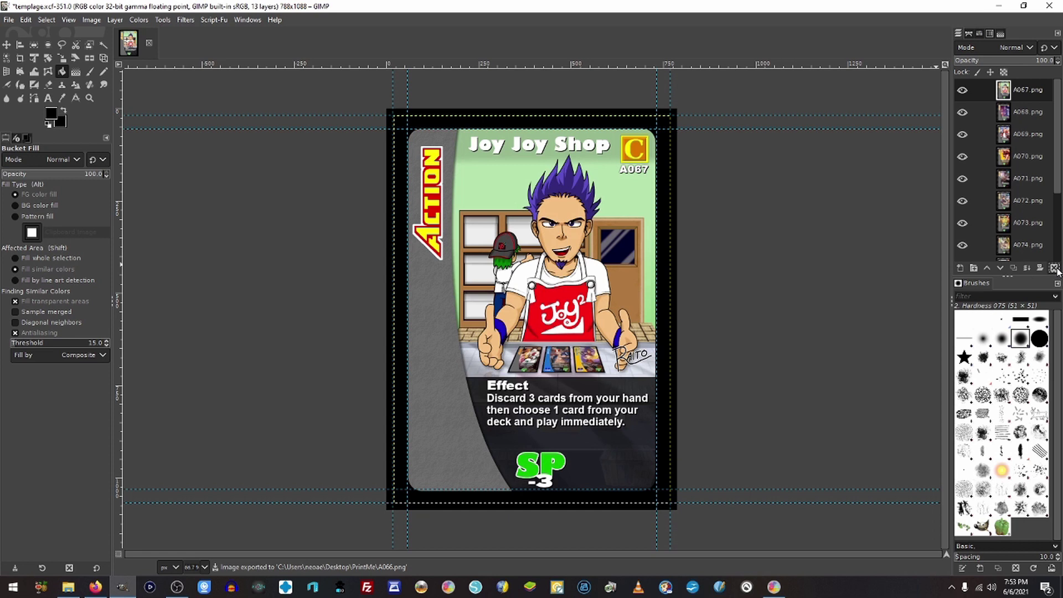
key("ctrl+shift+e")
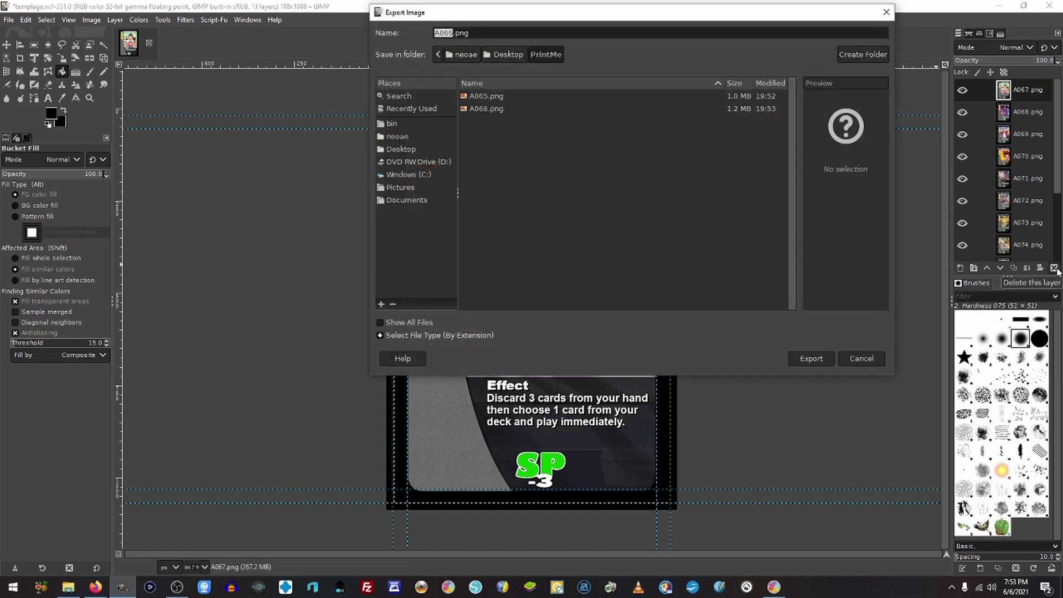
type("A5")
key("BackSpace")
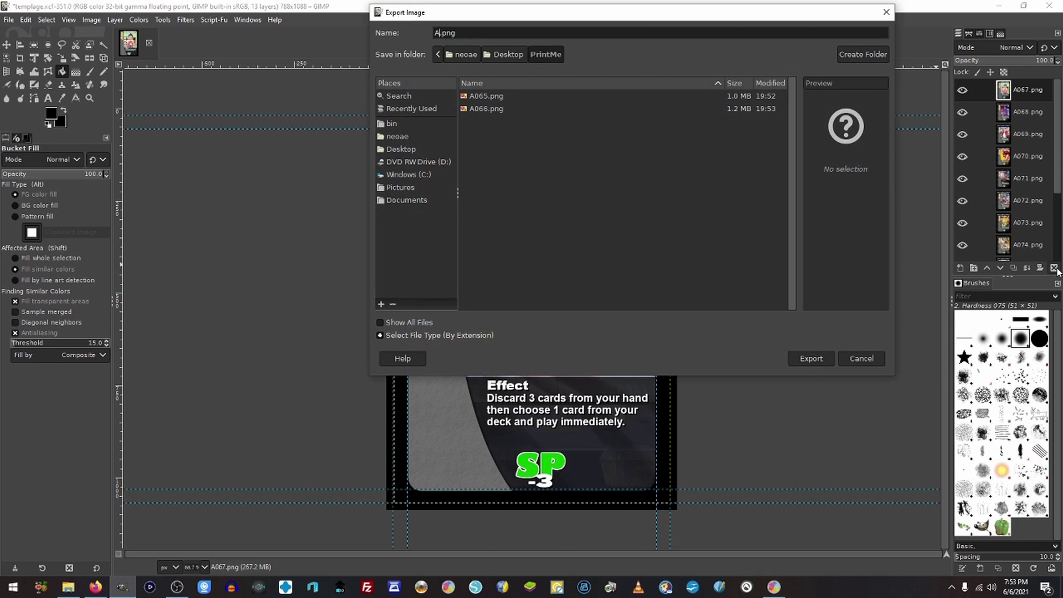
type("067")
key("Return")
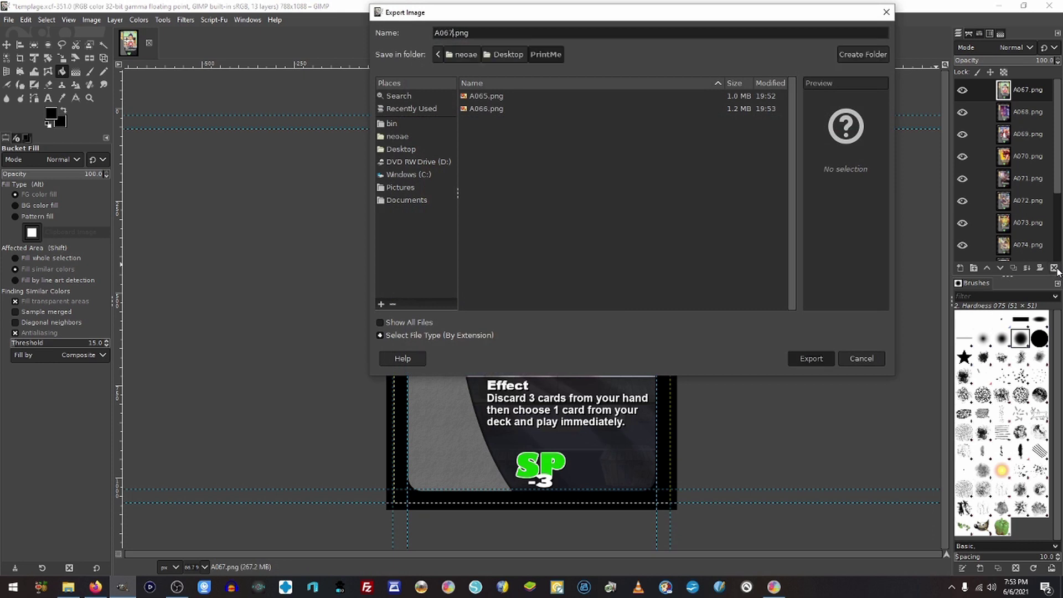
key("Return")
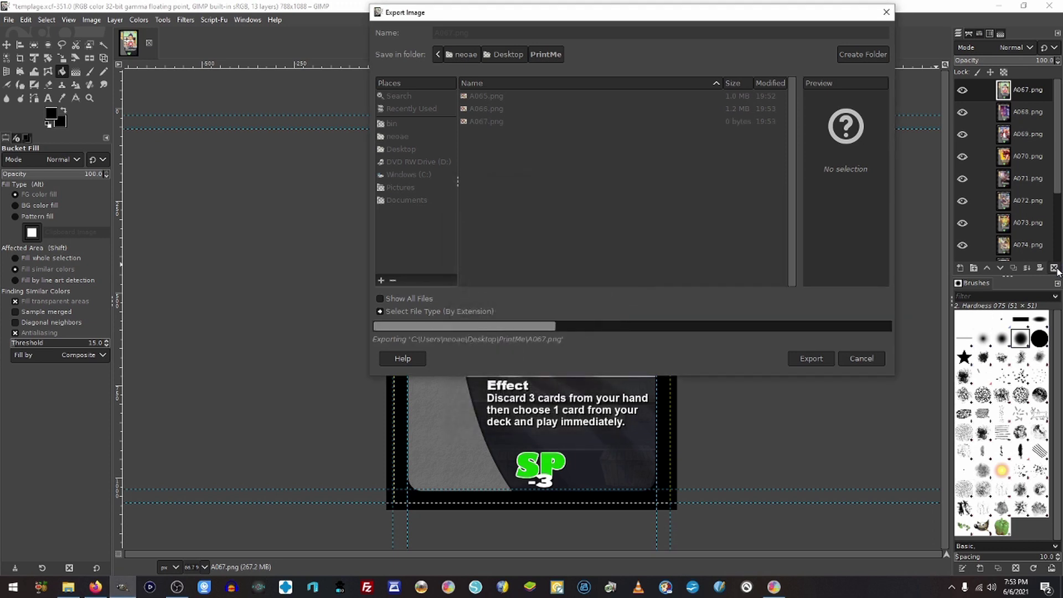
Delete the A067.png layer and export the Monitor Cyborg card as A068.png to the PrintMe folder.
left_click(1056, 269)
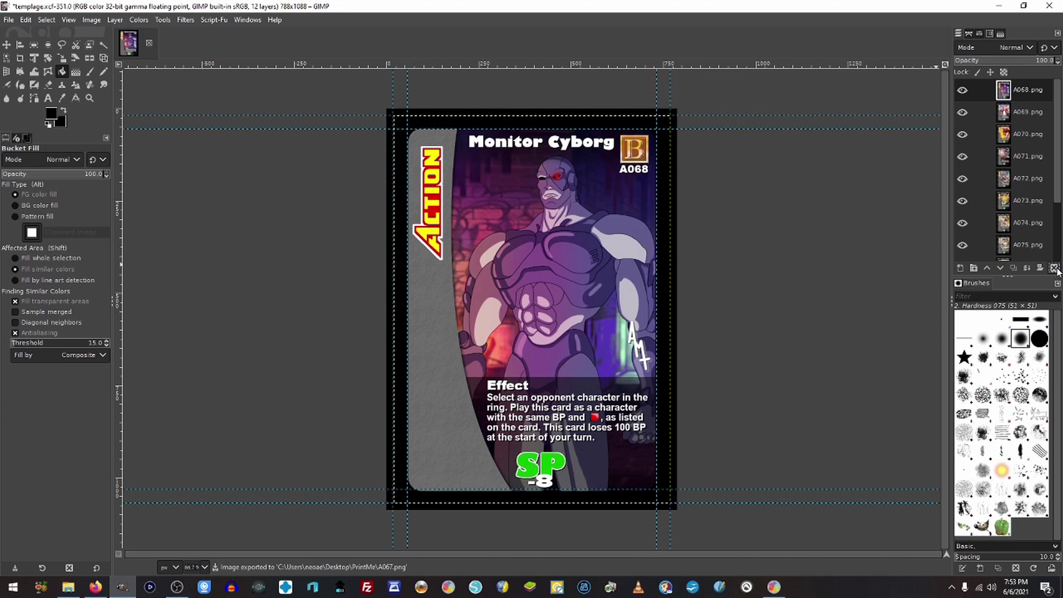
key("ctrl+shift+e")
type("A068")
key("Return")
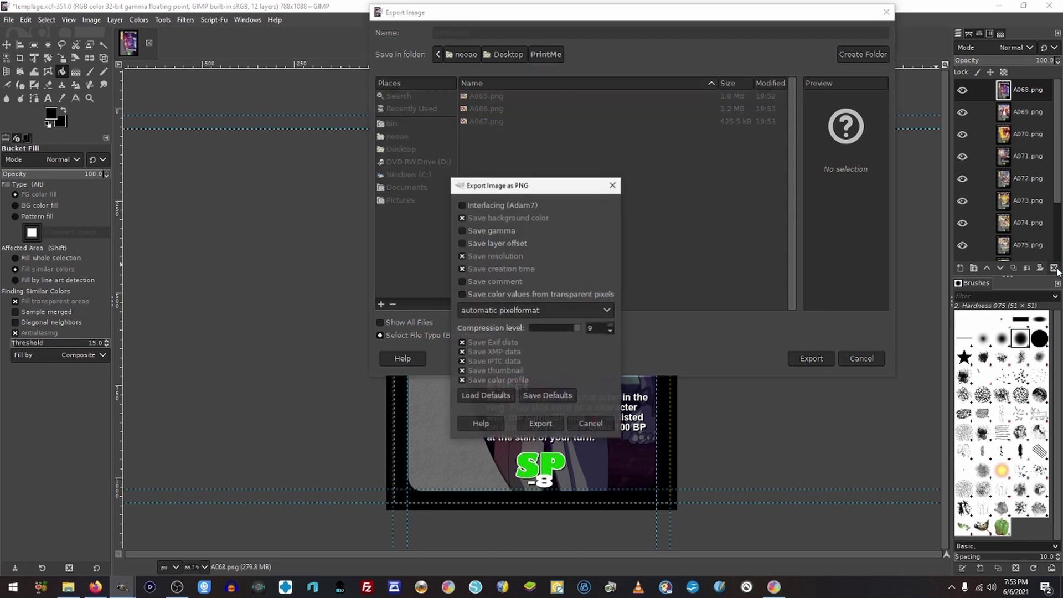
key("Return")
Delete the A068.png layer and export the Get Serious! card as A096.png to the PrintMe folder.
left_click(1055, 268)
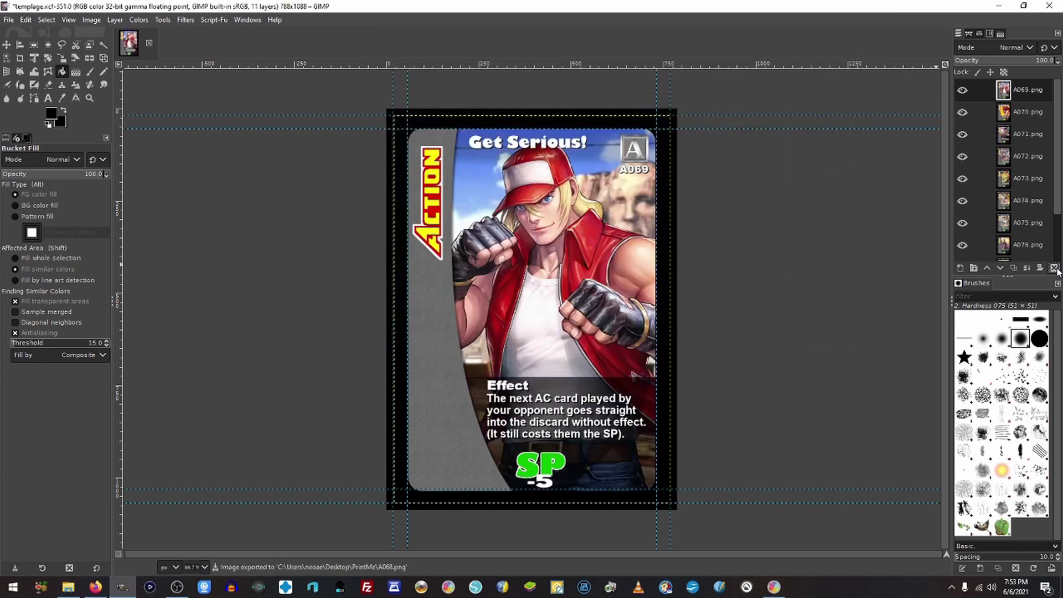
key("ctrl+shift+e")
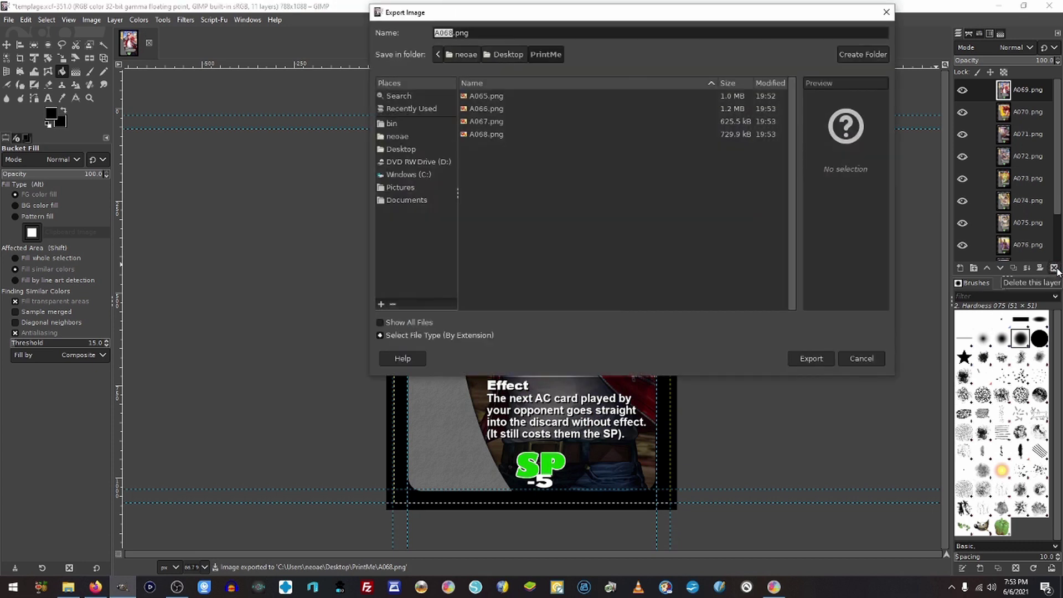
type("A")
type("069")
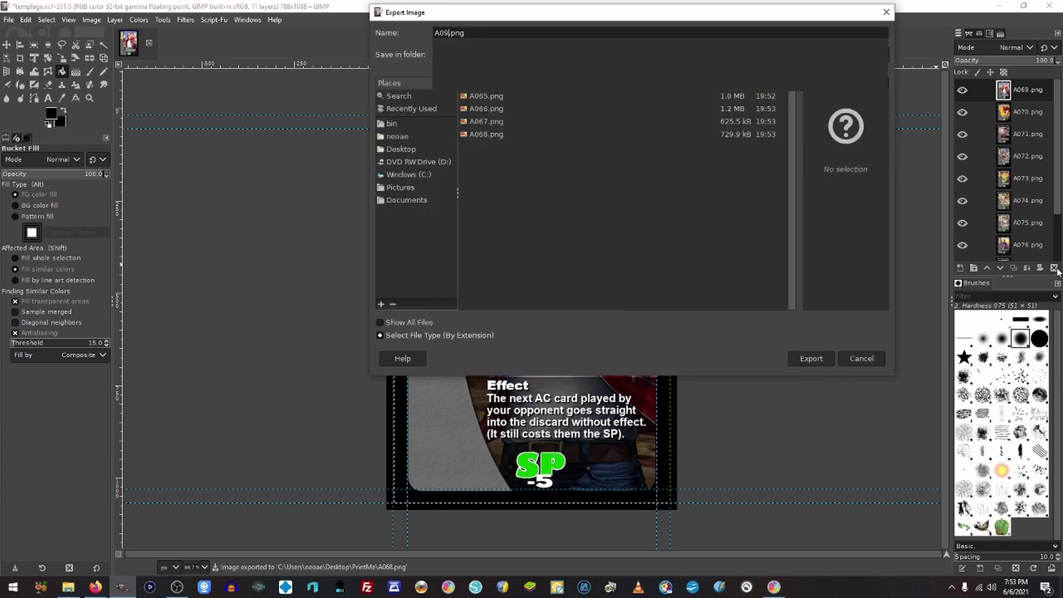
key("Return")
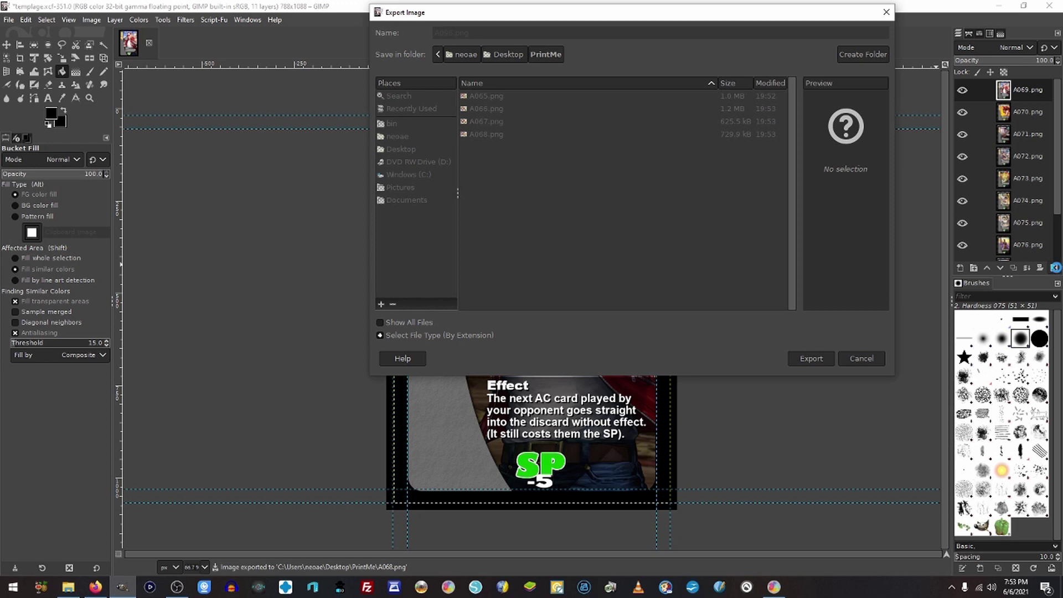
key("Return")
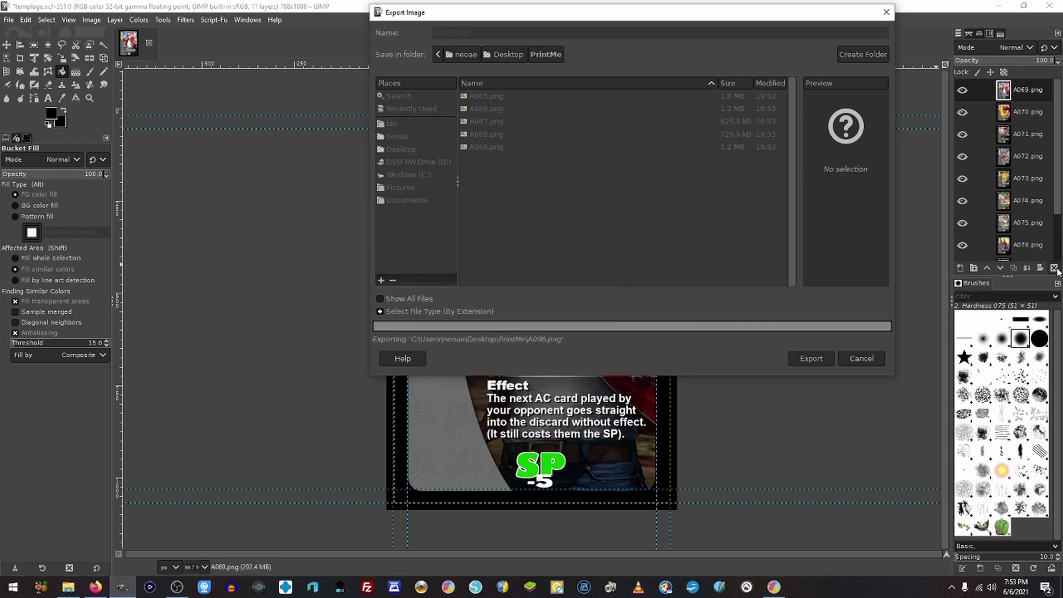
Delete the A069.png layer and export the A070 card as A070.png to the PrintMe folder.
left_click(1054, 269)
key("ctrl+shift+e")
type("A070")
key("Return")
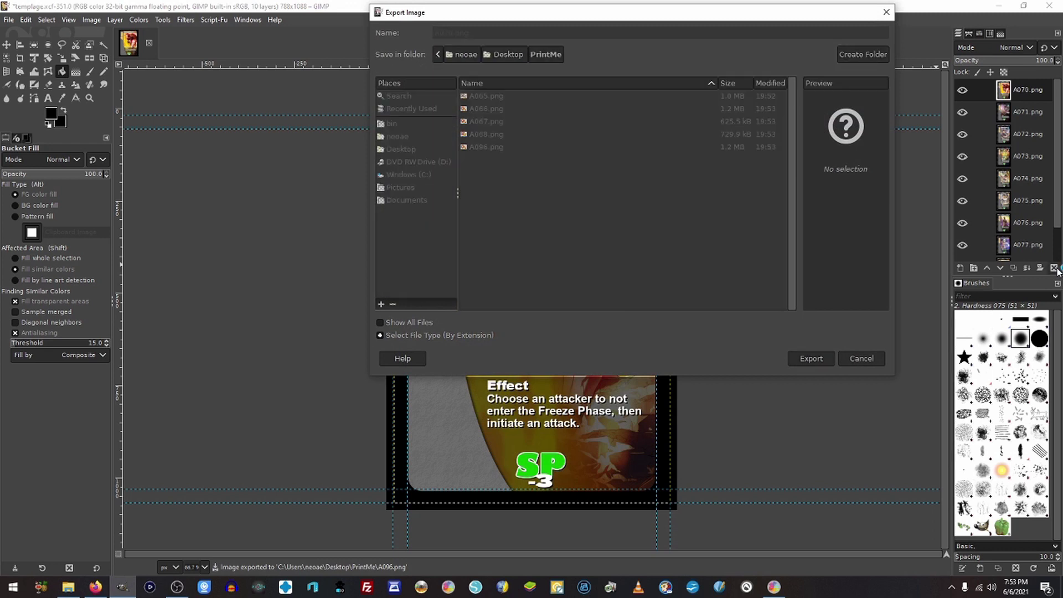
key("Return")
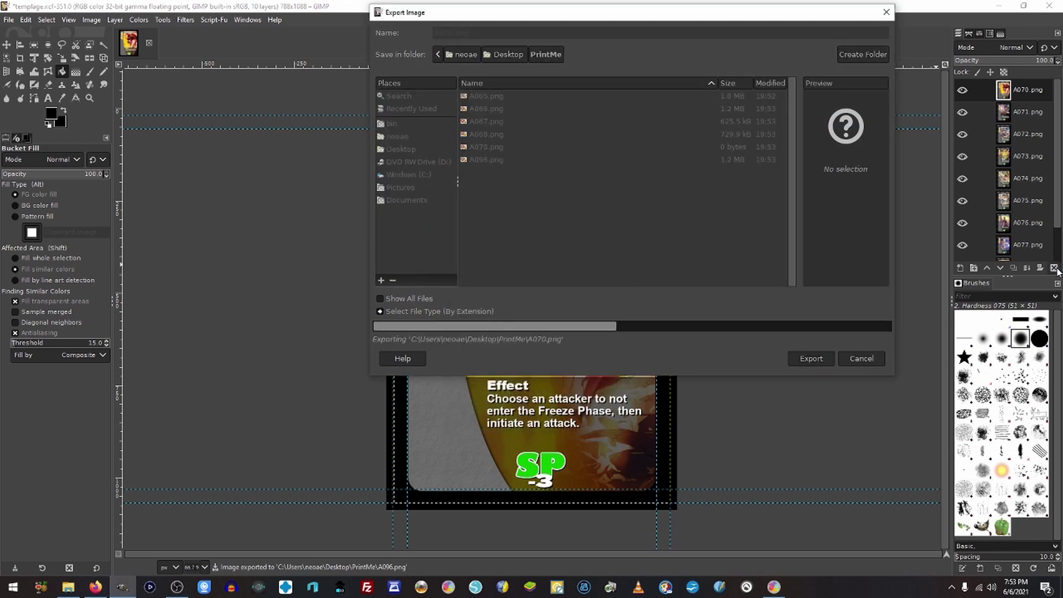
Delete the A070.png layer and export the Powerless card as A071.png to the PrintMe folder.
left_click(1054, 269)
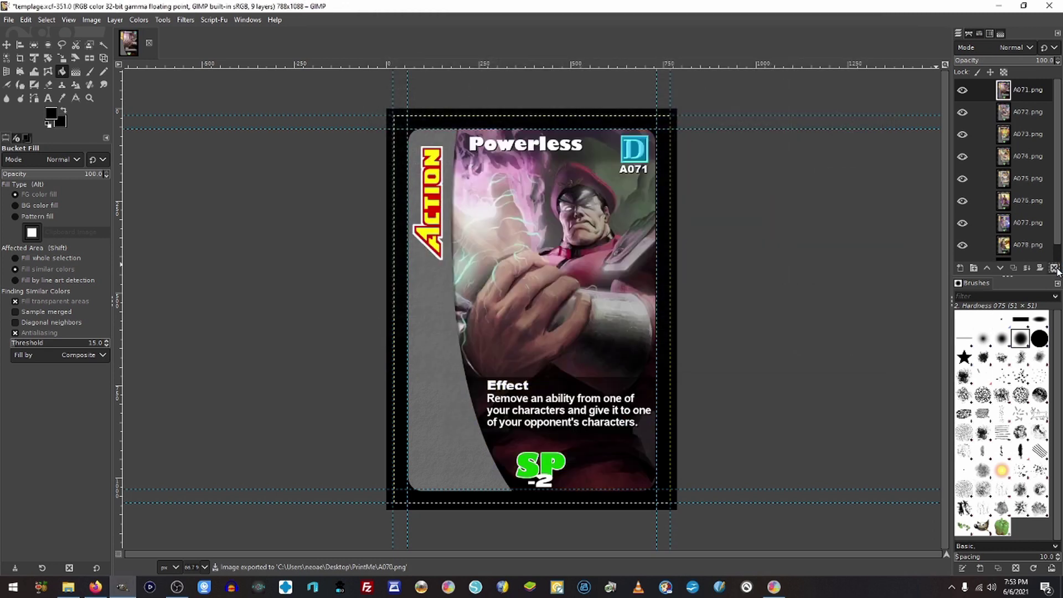
key("ctrl+shift+e")
type("A")
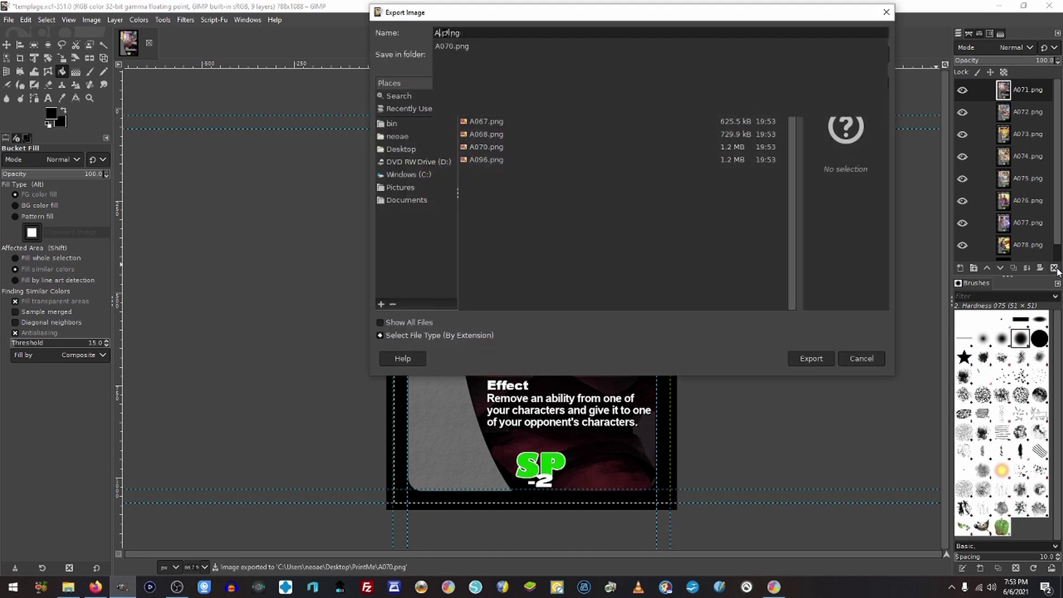
type("071")
key("Return")
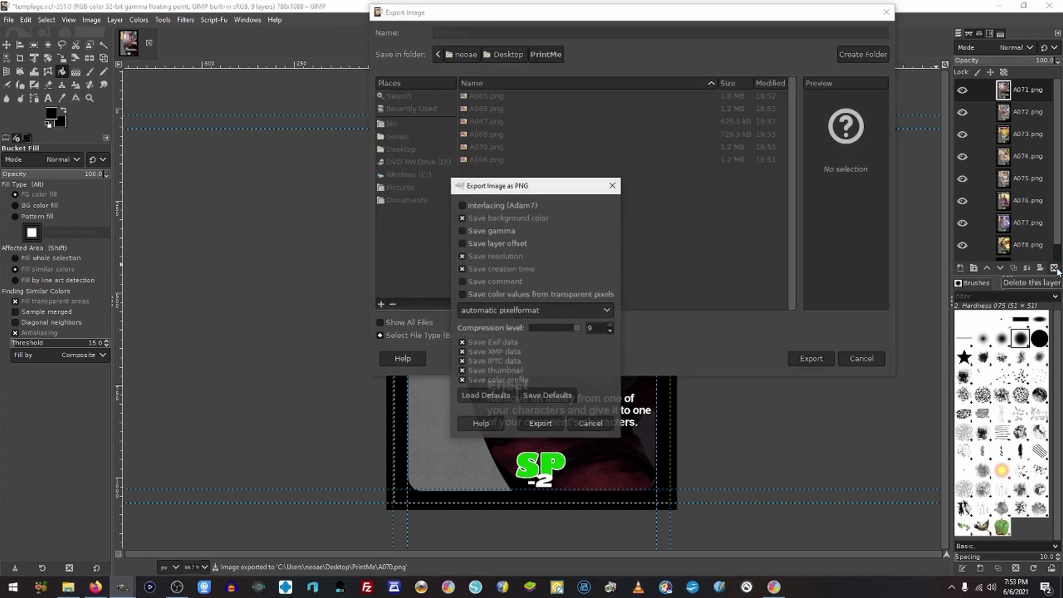
key("Return")
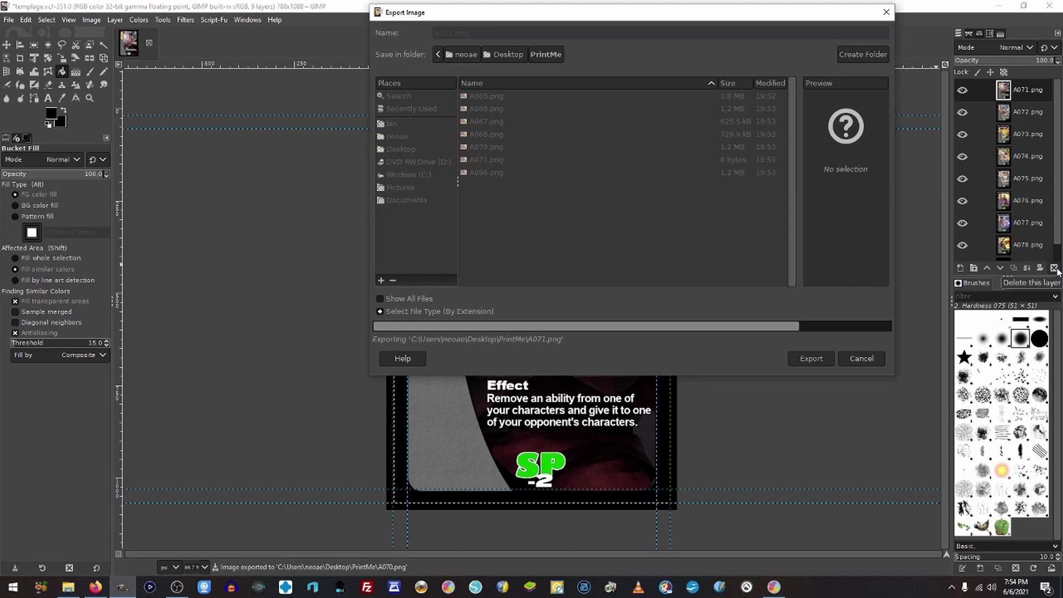
key("ctrl+shift+e")
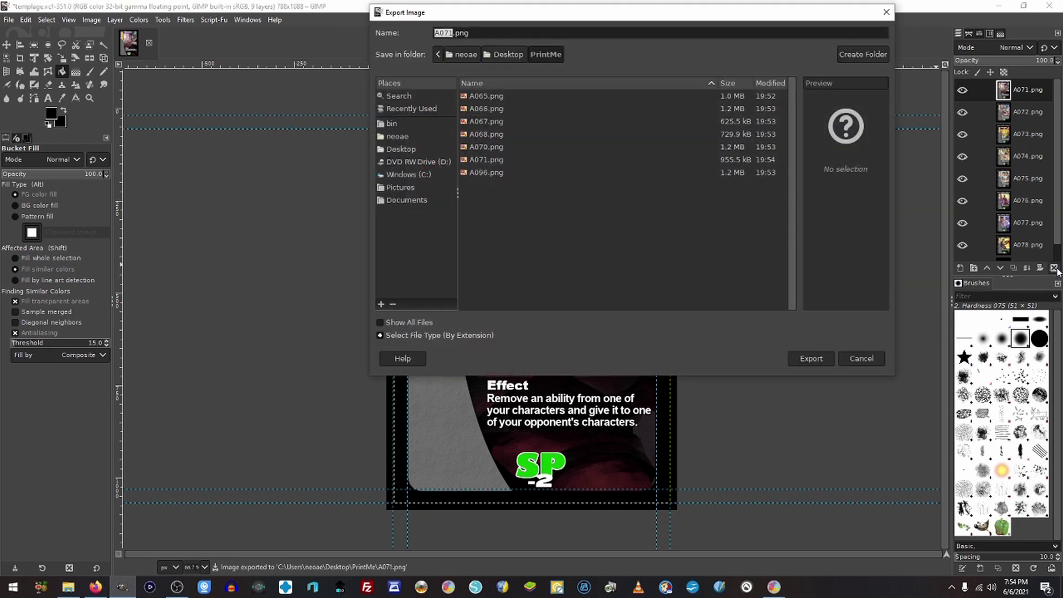
left_click(853, 360)
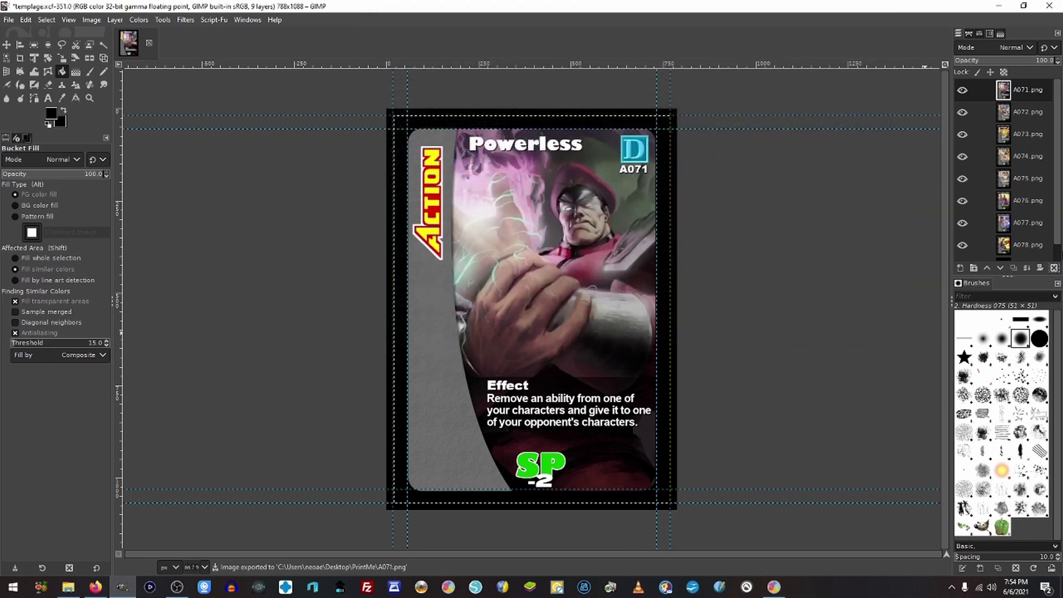
Delete the remaining action card layers A071.png through A078.png, keeping only the black Box layer.
left_click(1054, 268)
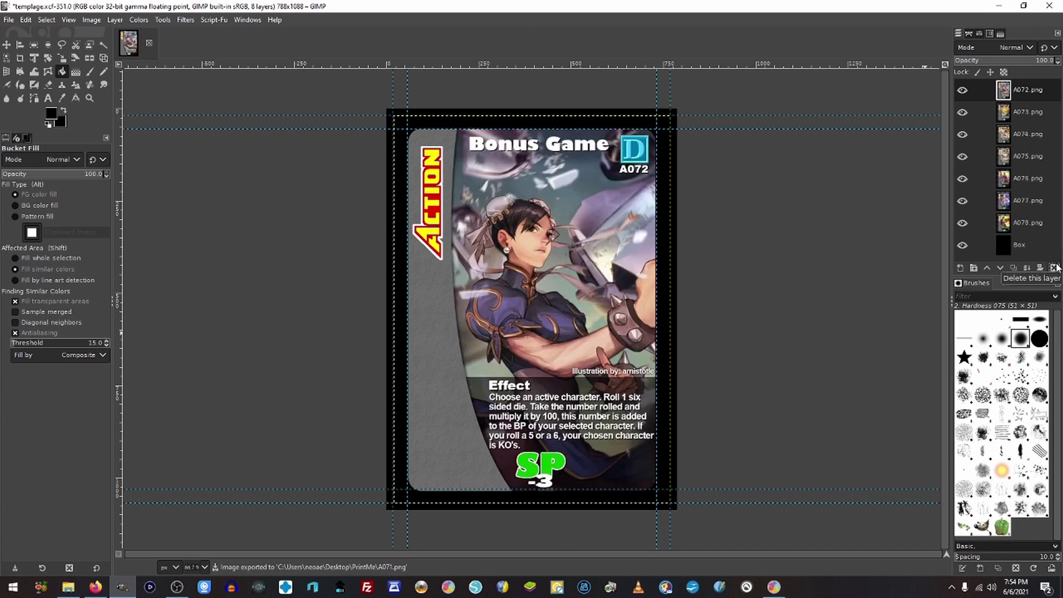
left_click(1054, 267)
left_click(1054, 267)
left_click(1055, 267)
left_click(1055, 267)
left_click(1054, 268)
left_click(1054, 267)
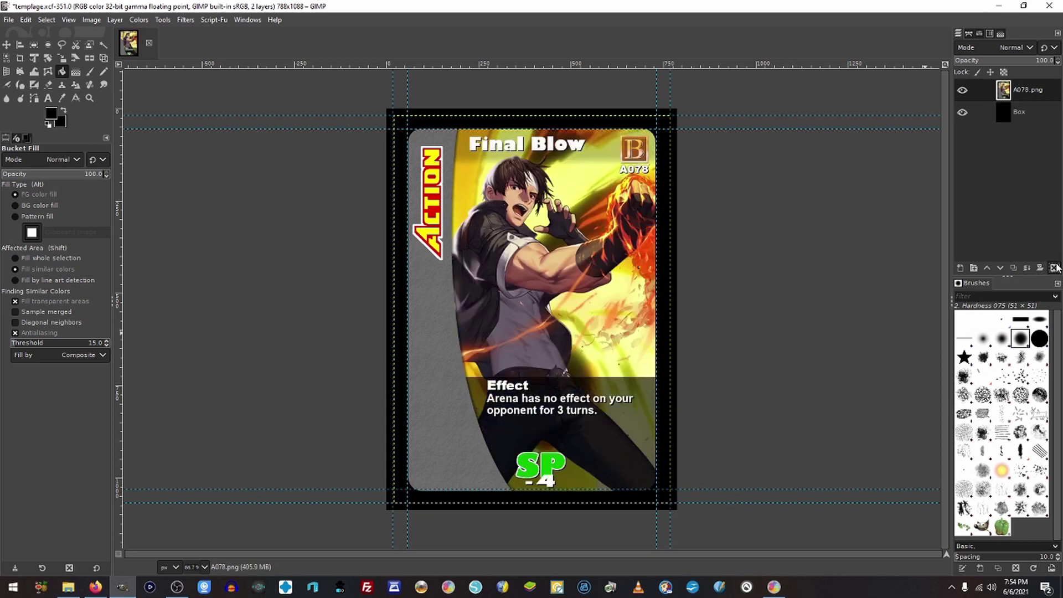
left_click(1054, 268)
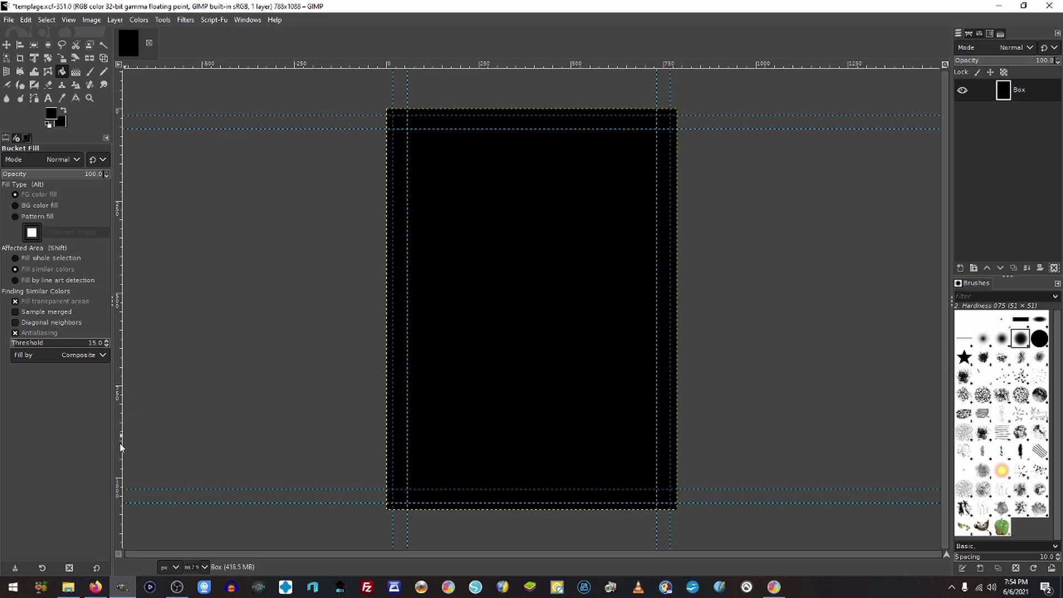
Preview V021.png from the Arena folder to check the card's orientation, and return to the template.
left_click(68, 587)
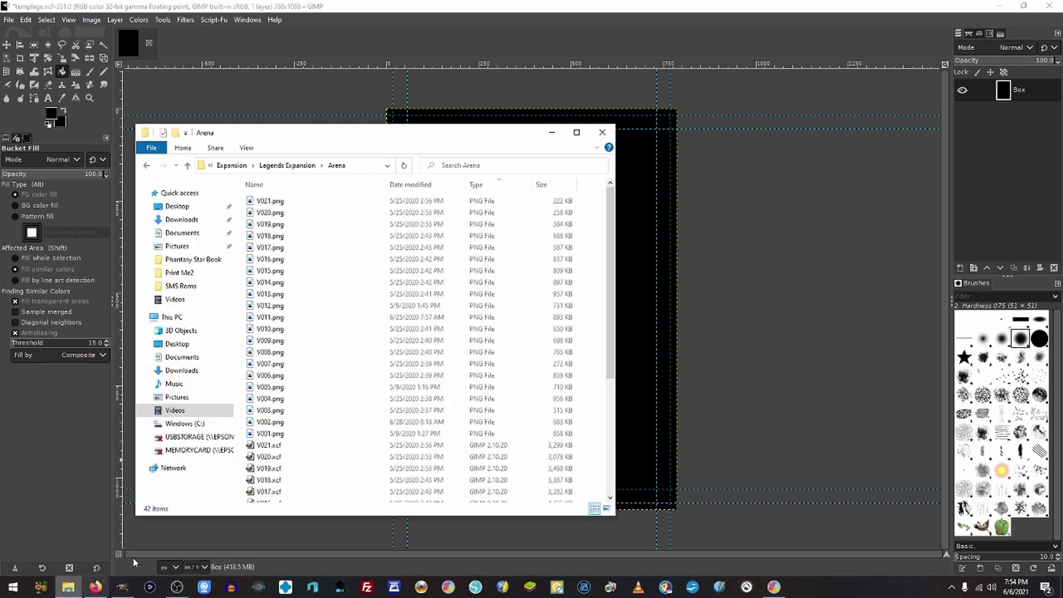
double_click(258, 201)
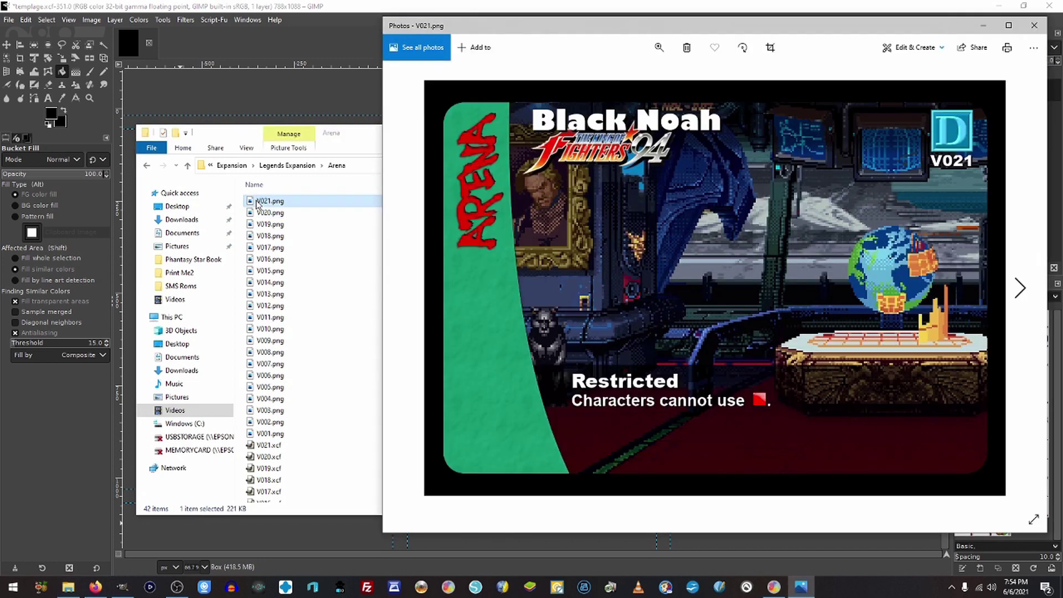
left_click(1034, 26)
left_click(483, 11)
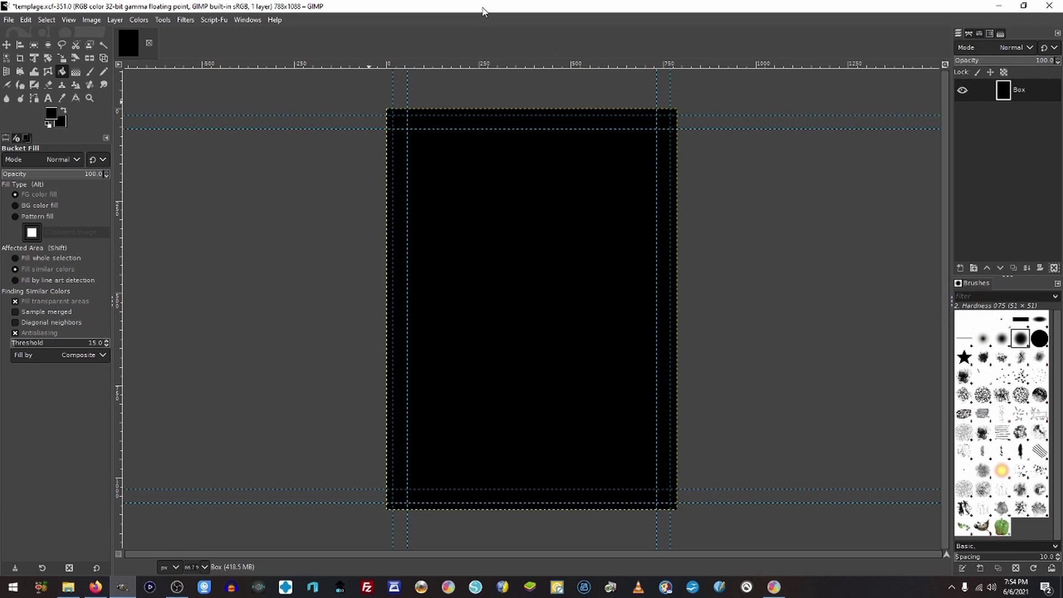
Rotate the whole template image 90° counter-clockwise into landscape orientation.
left_click(91, 21)
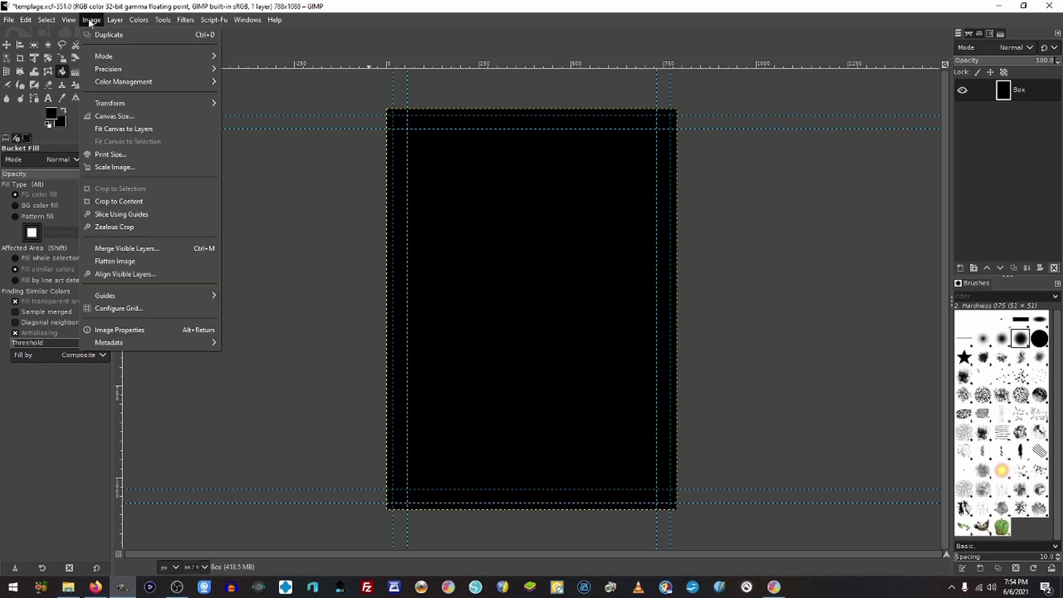
mouse_move(107, 111)
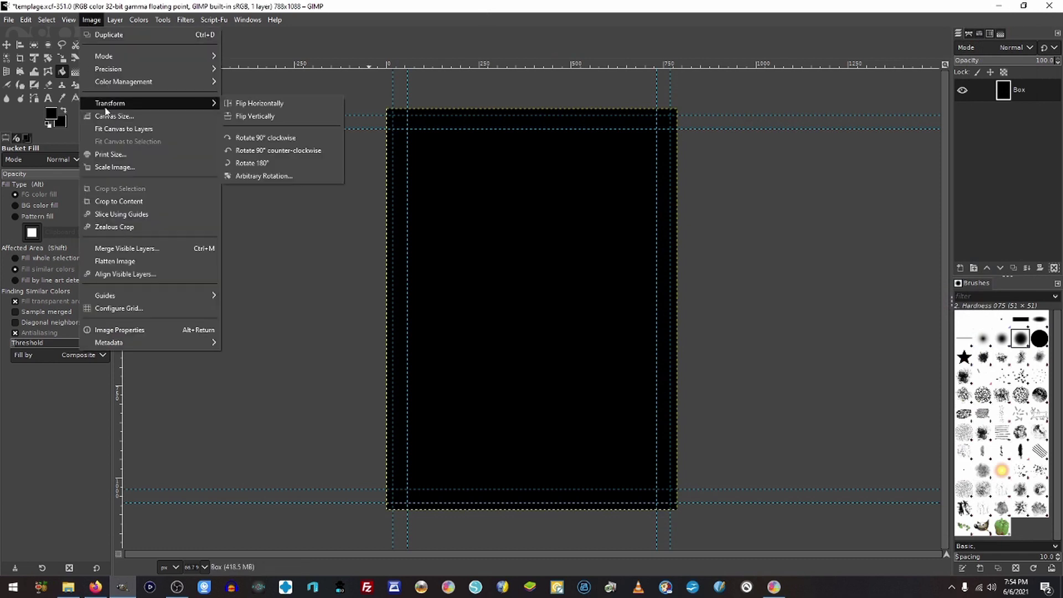
left_click(257, 155)
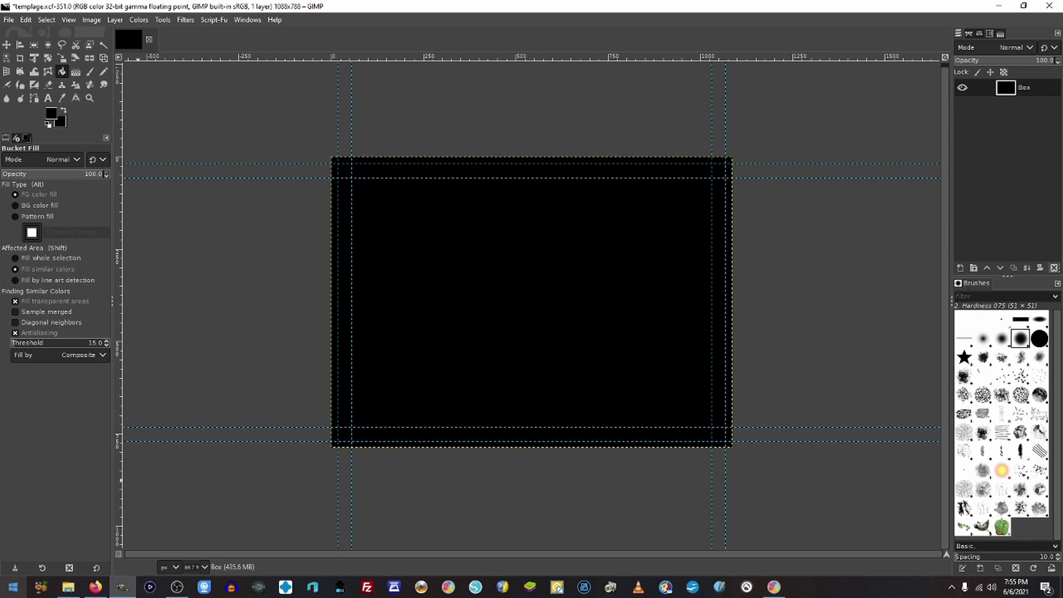
Add all the arena card PNGs, V001.png through V021.png, from the Arena folder as layers above the Box layer.
left_click(68, 588)
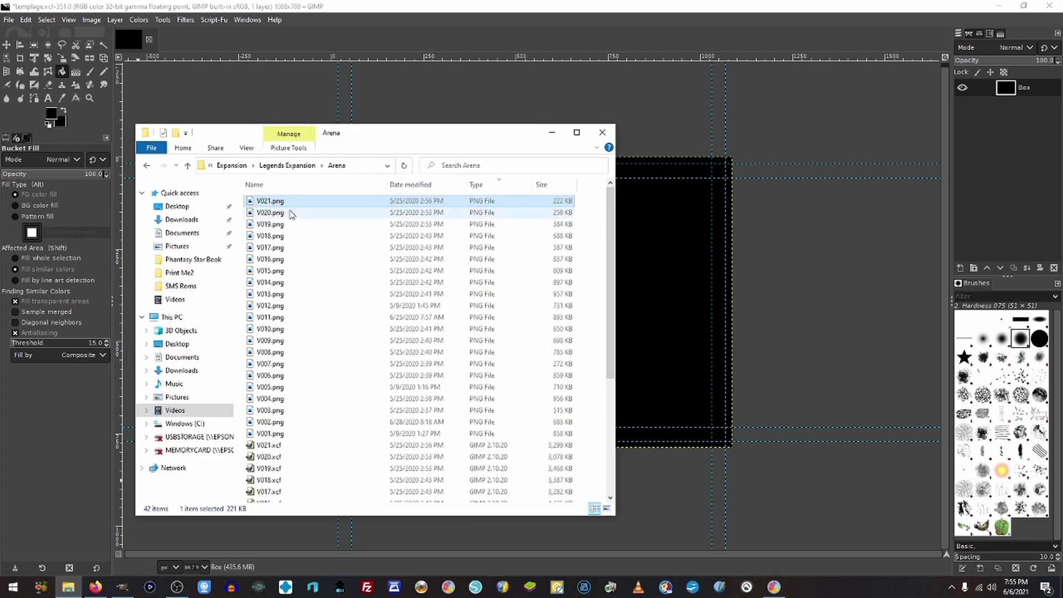
left_click(275, 433)
left_click(277, 201, "shift")
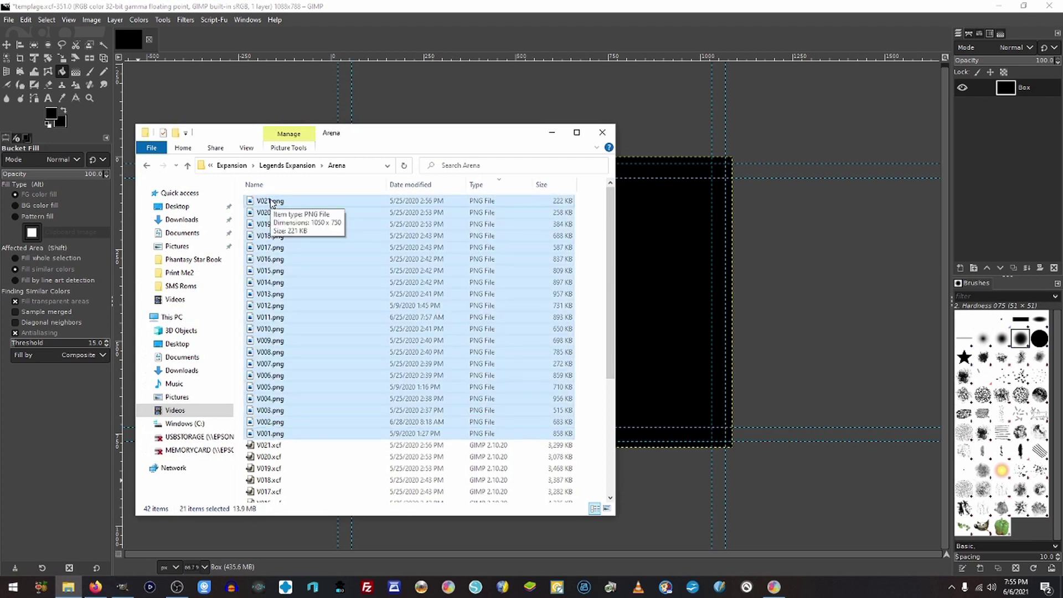
left_click_drag(271, 203, 1037, 87)
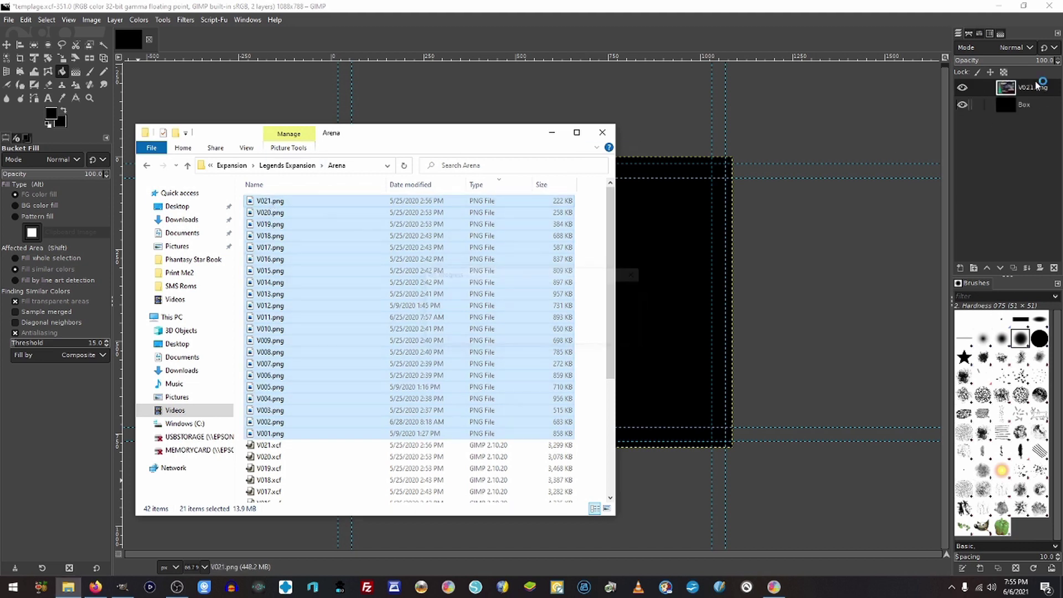
left_click(710, 7)
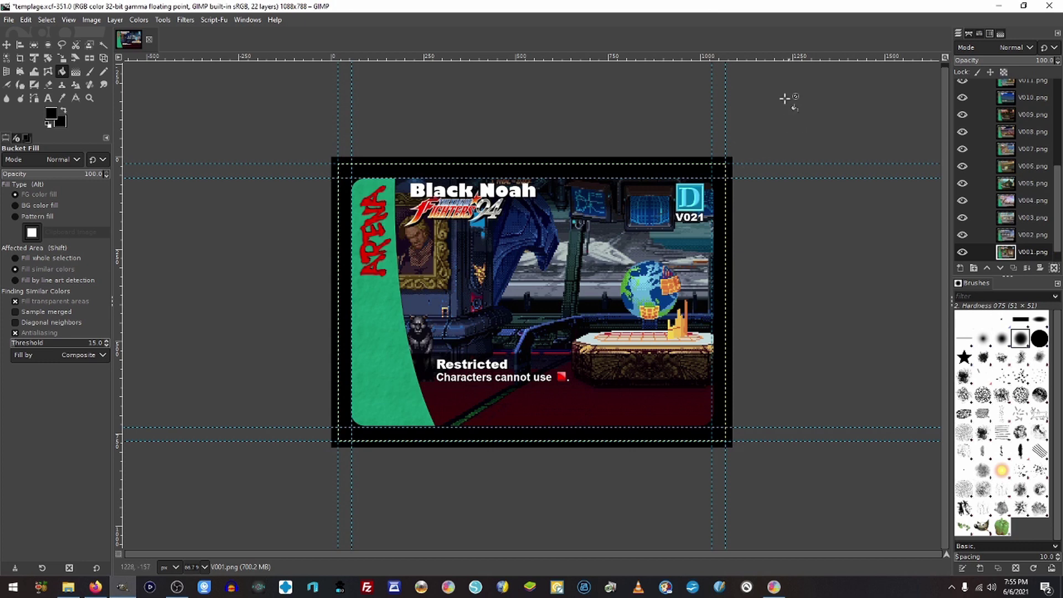
Select the V021.png layer and rotate the whole image 90° clockwise back to portrait orientation.
scroll(1033, 249, "up", 5)
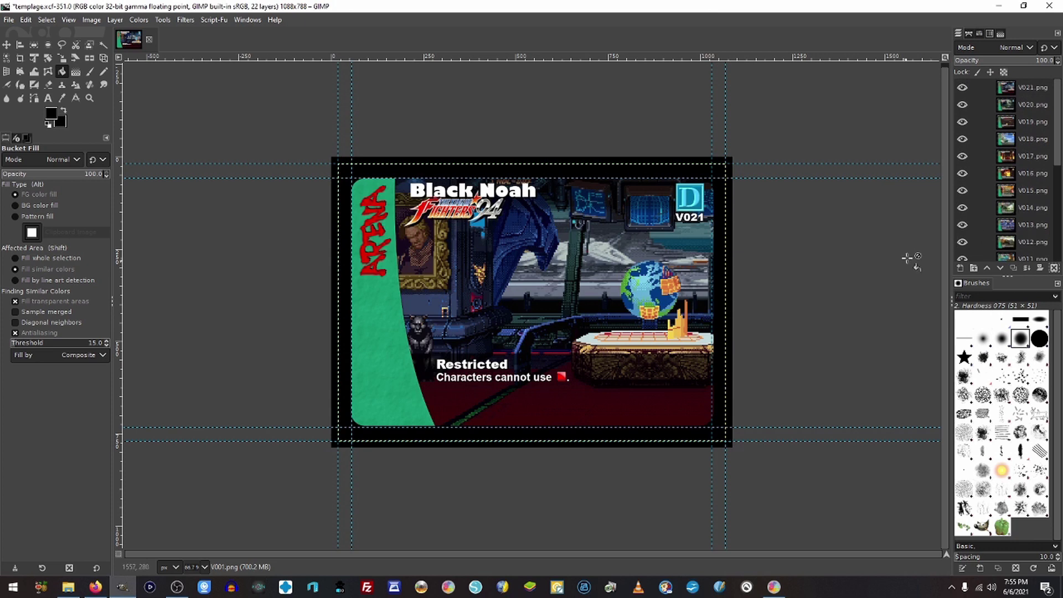
left_click(1033, 91)
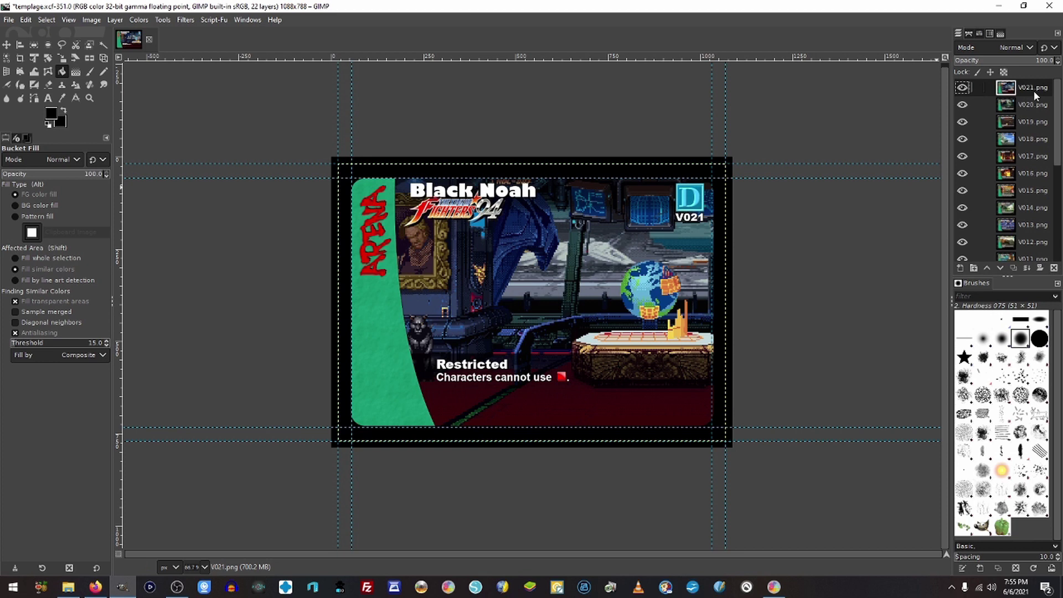
left_click(91, 21)
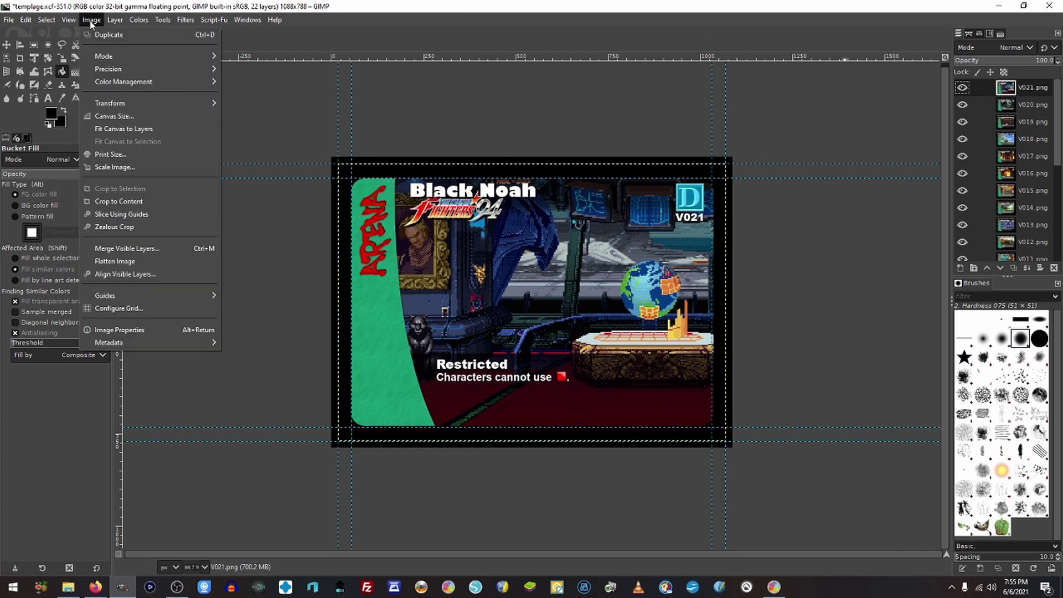
mouse_move(106, 106)
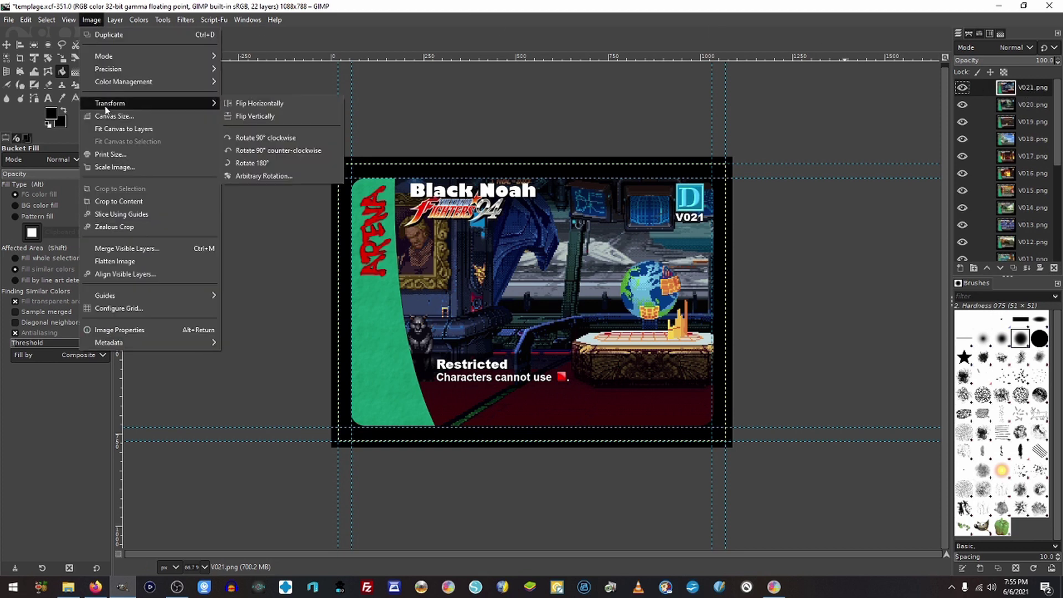
left_click(271, 138)
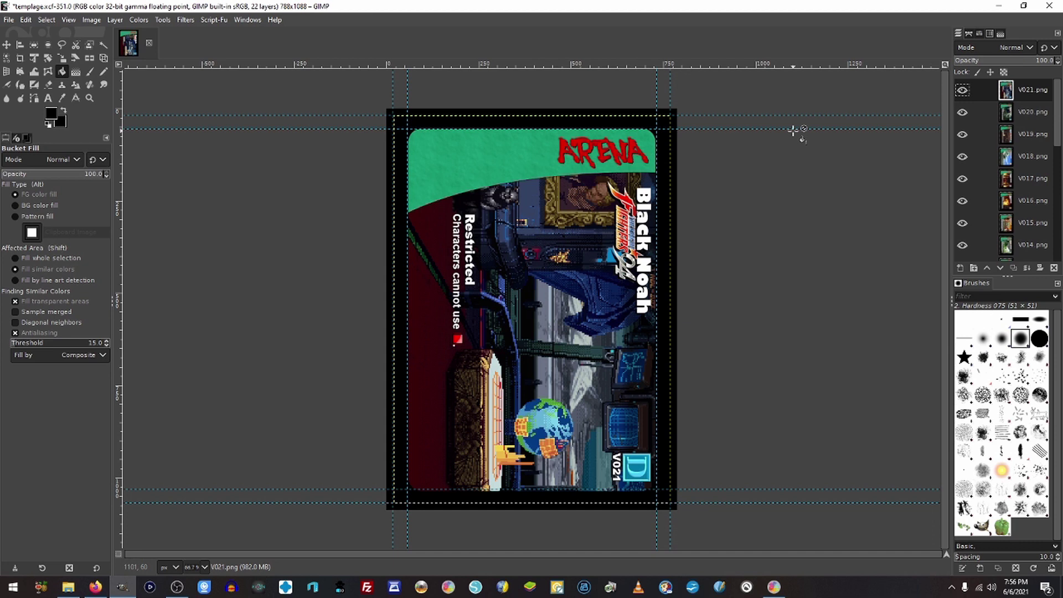
Export the Black Noah card as v021.png to the PrintMe folder and delete the V021.png layer.
key("ctrl+shift+e")
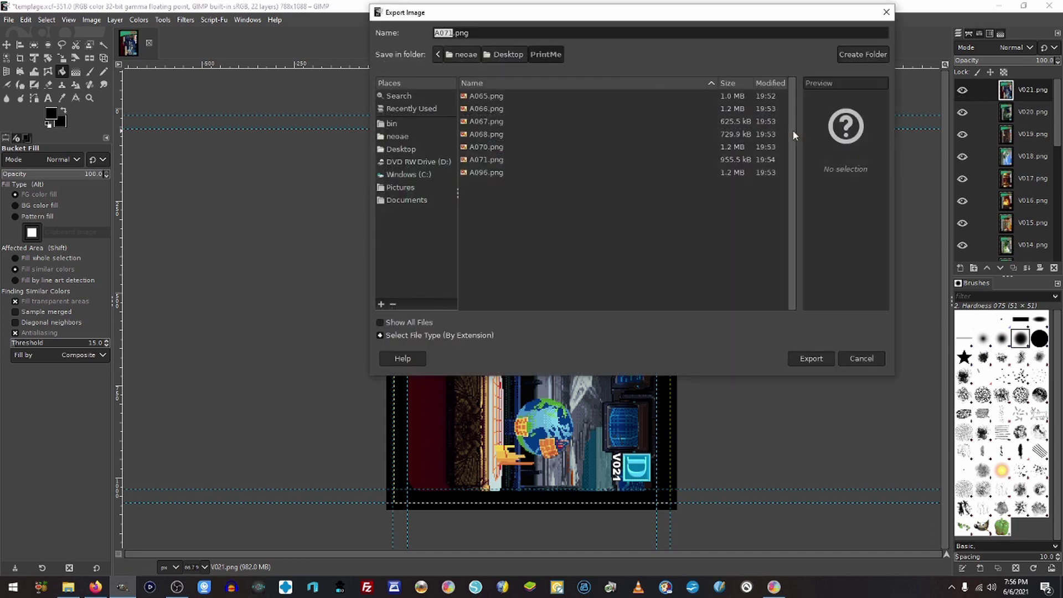
type("v021")
key("Return")
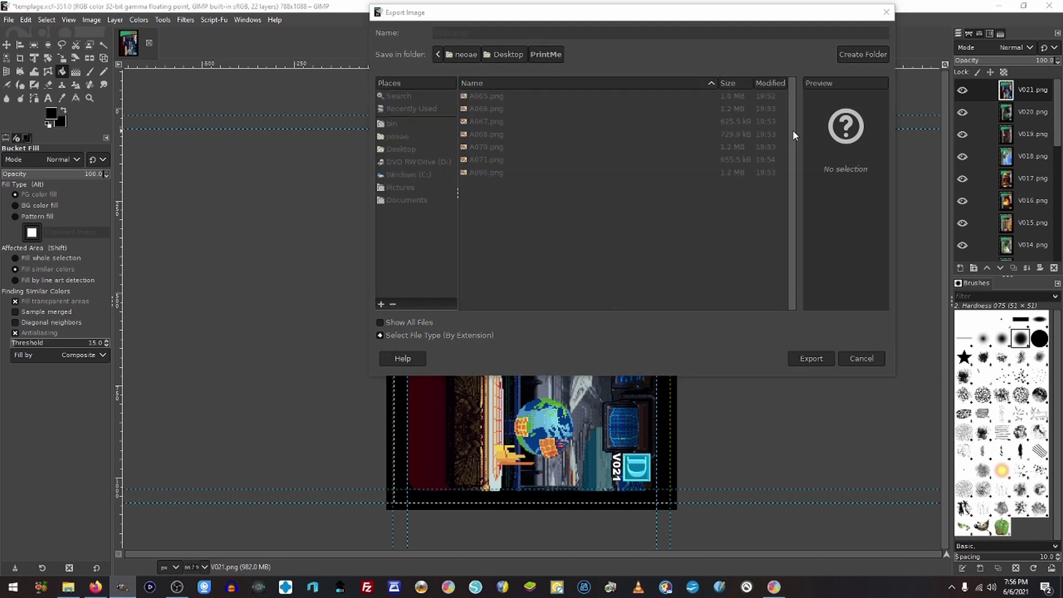
key("Return")
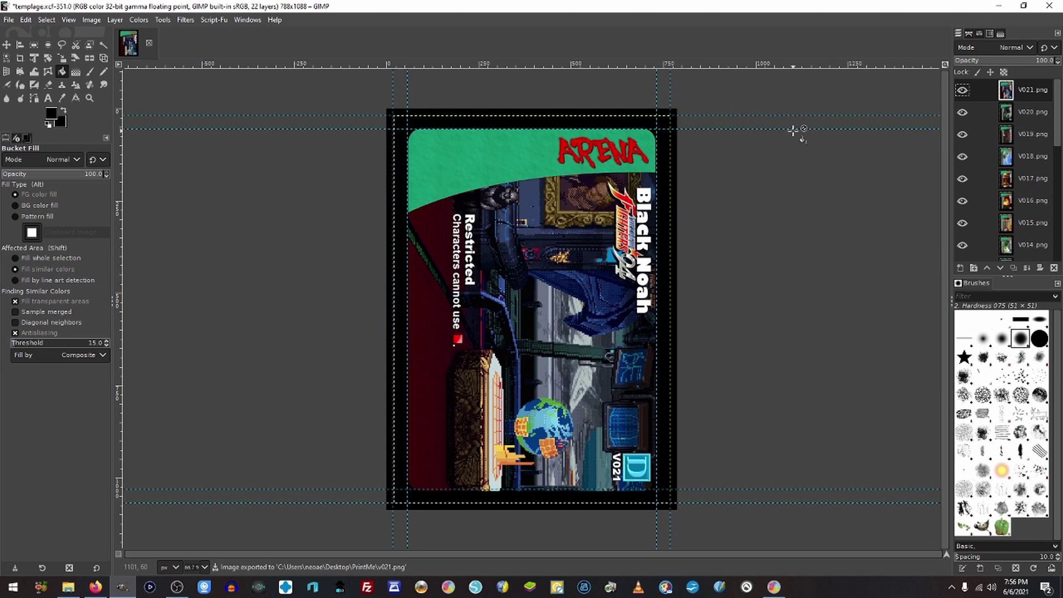
left_click(1054, 268)
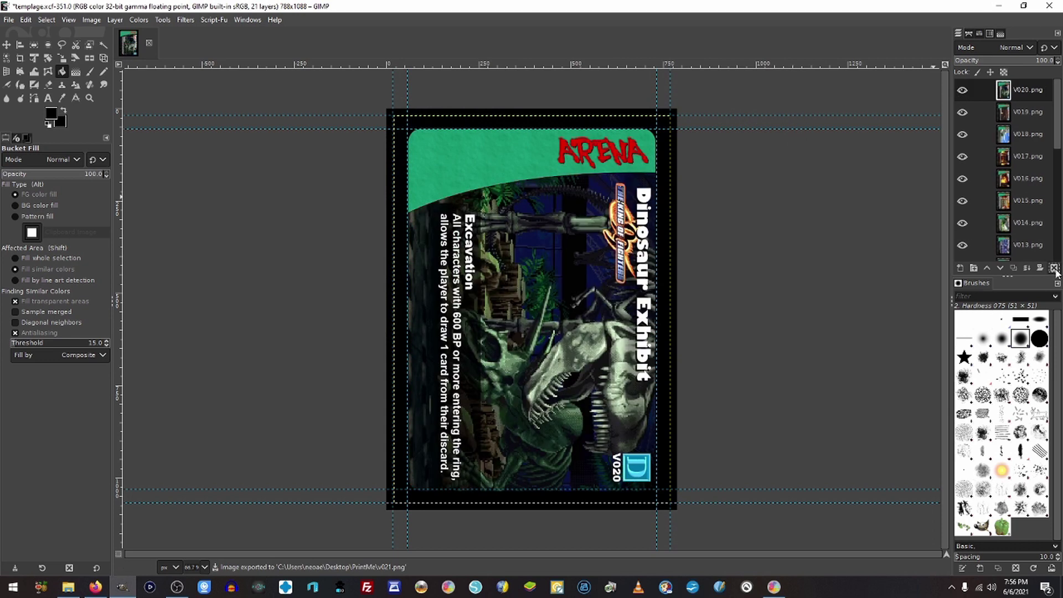
Export the Dinosaur Exhibit card as v020.png to the PrintMe folder and delete the V020.png layer.
key("ctrl+shift+e")
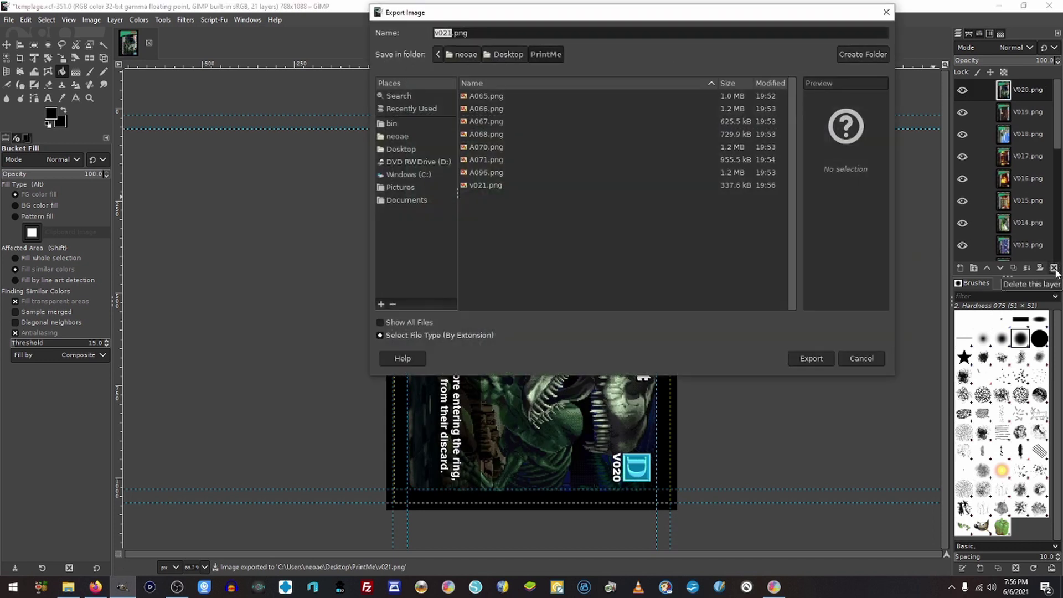
type("v020")
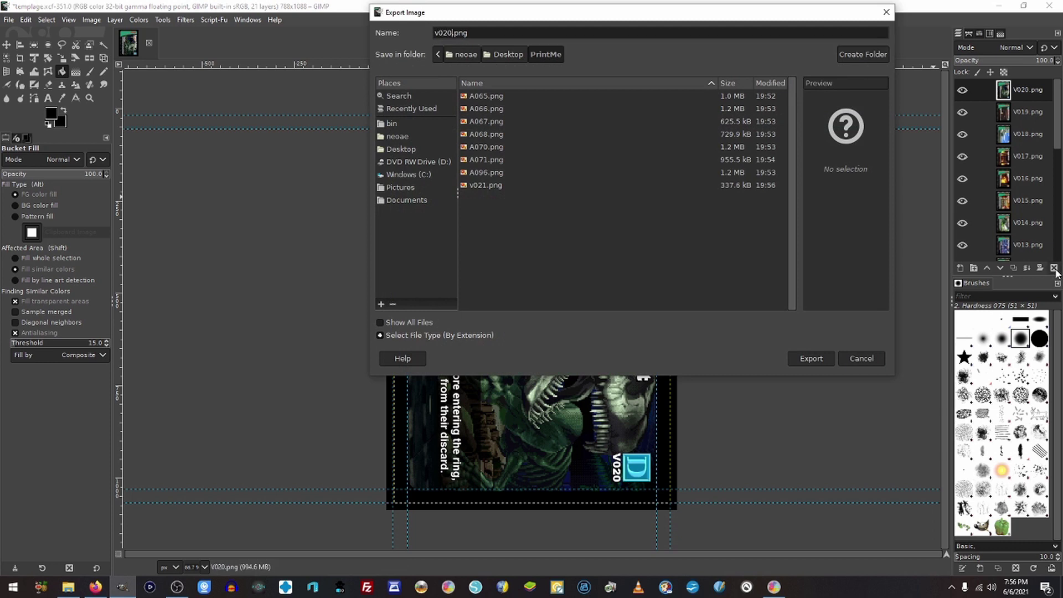
key("Return")
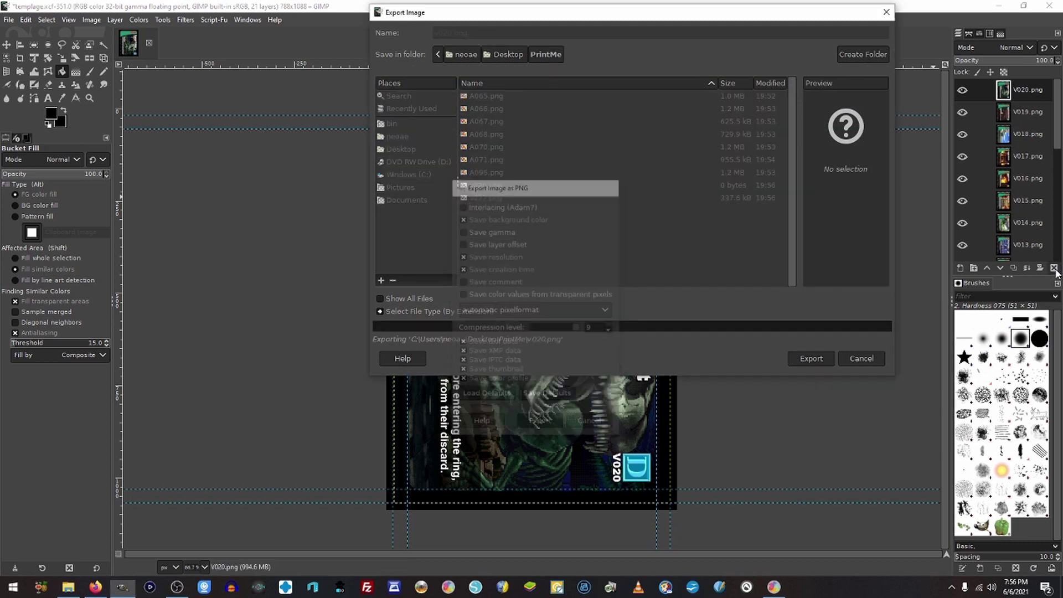
key("Return")
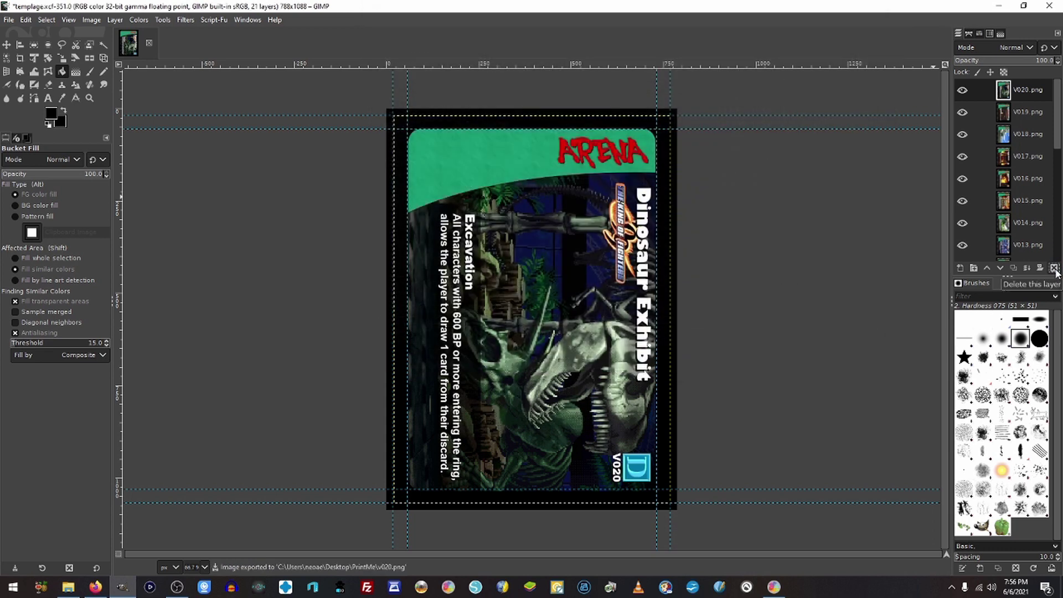
left_click(1055, 269)
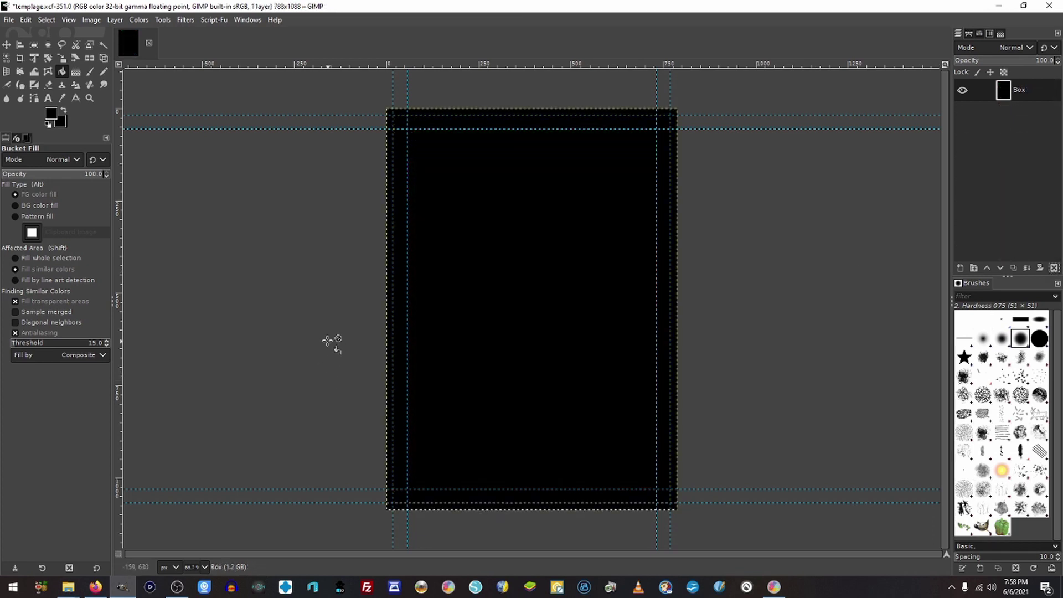
Switch to the Print Me2 folder in File Explorer and review the finished card PNGs from A065.png through v021.png.
left_click(68, 586)
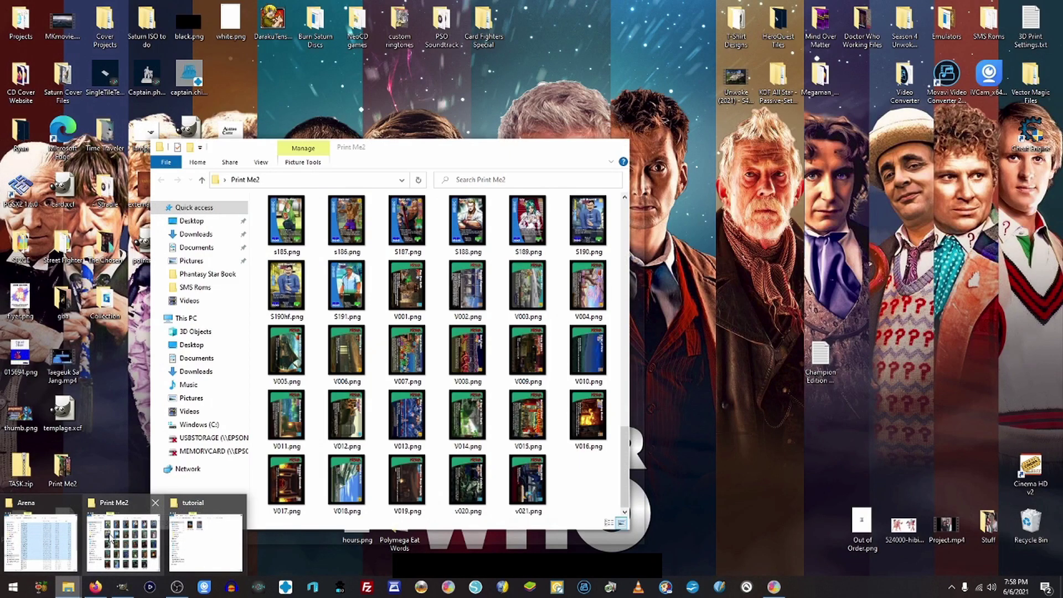
left_click(111, 538)
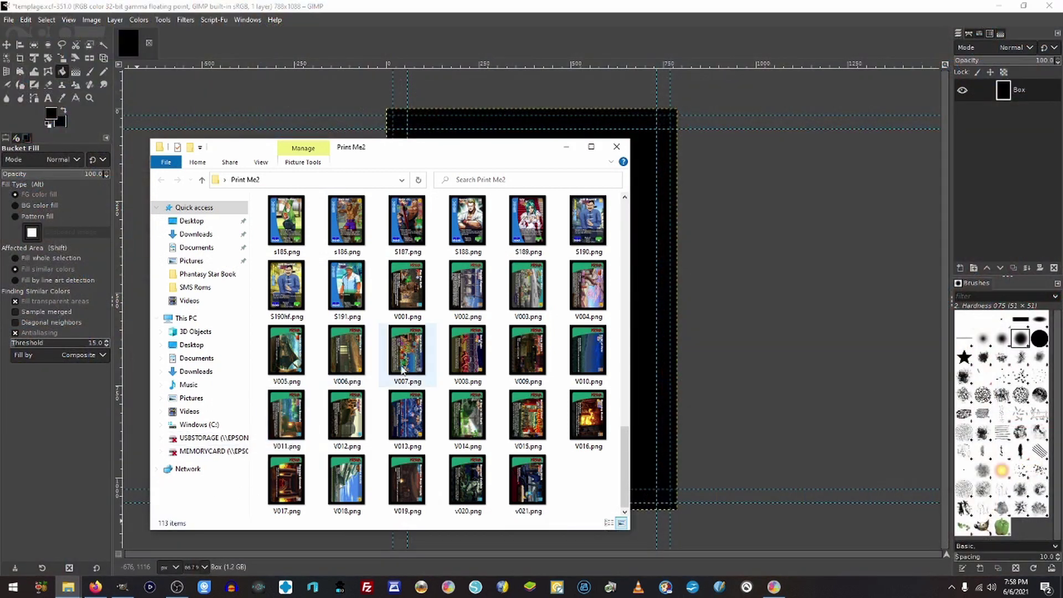
scroll(406, 382, "up", 5)
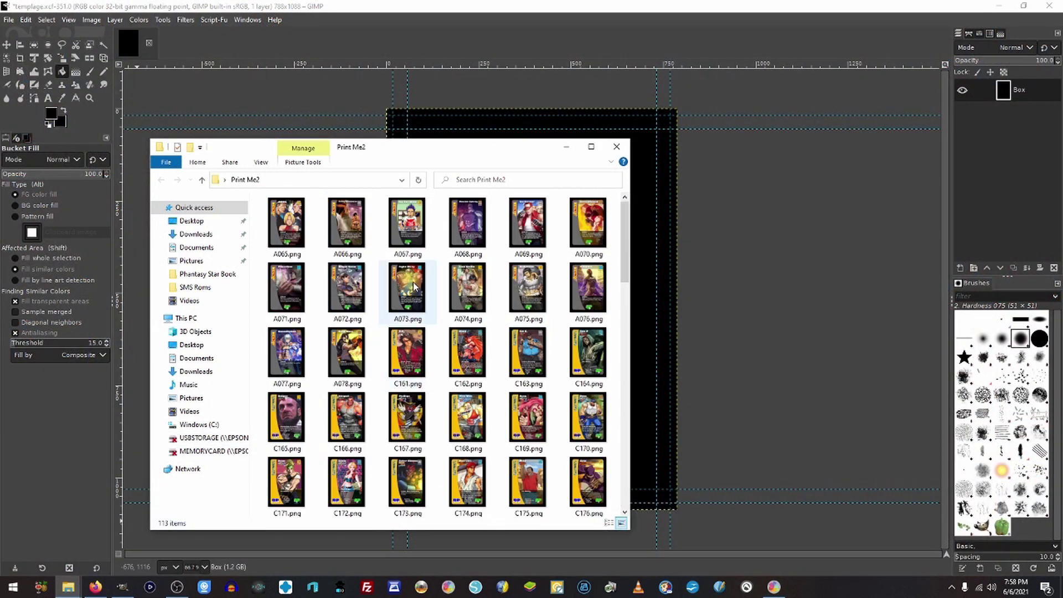
scroll(346, 272, "down", 5)
scroll(346, 271, "up", 5)
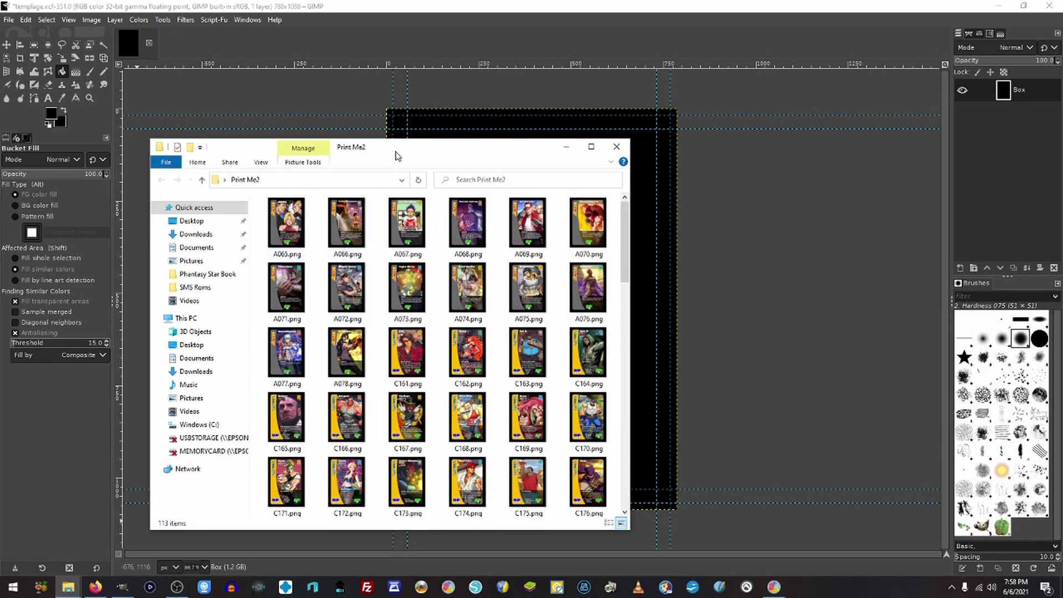
left_click_drag(396, 155, 413, 79)
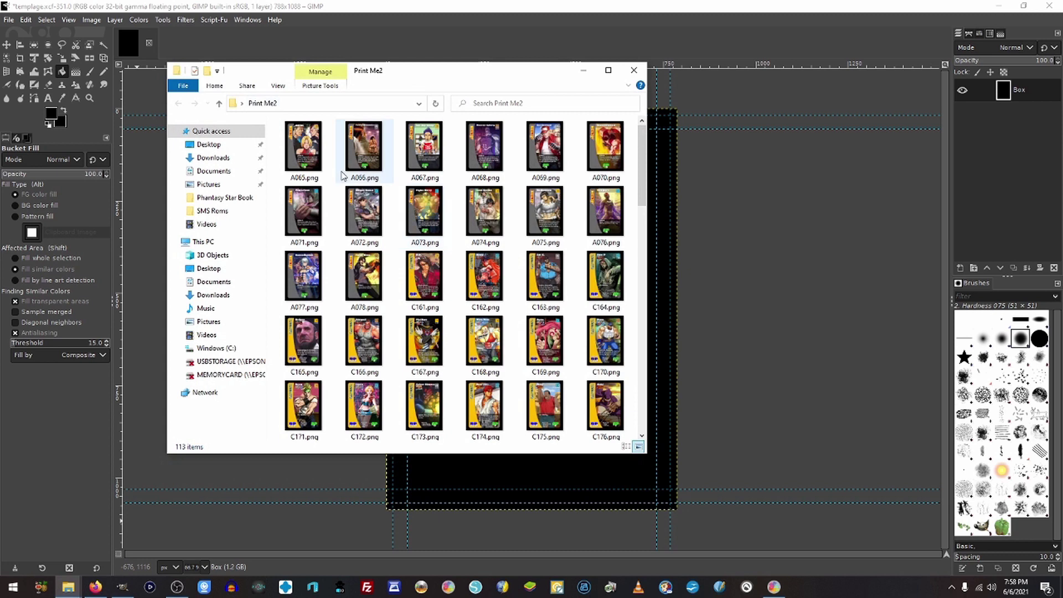
left_click(318, 157)
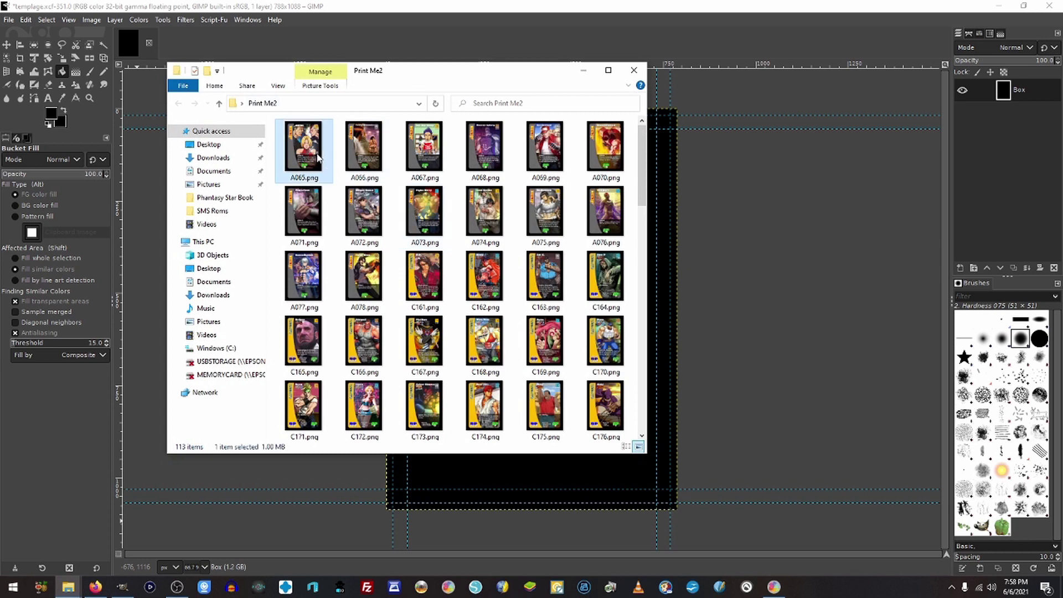
scroll(318, 158, "down", 10)
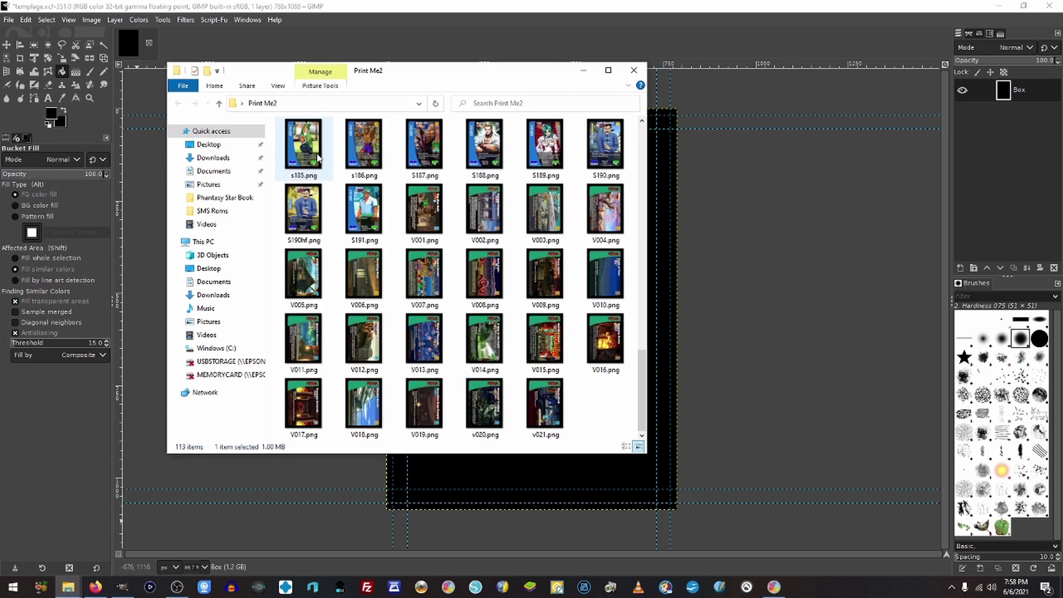
scroll(475, 218, "up", 10)
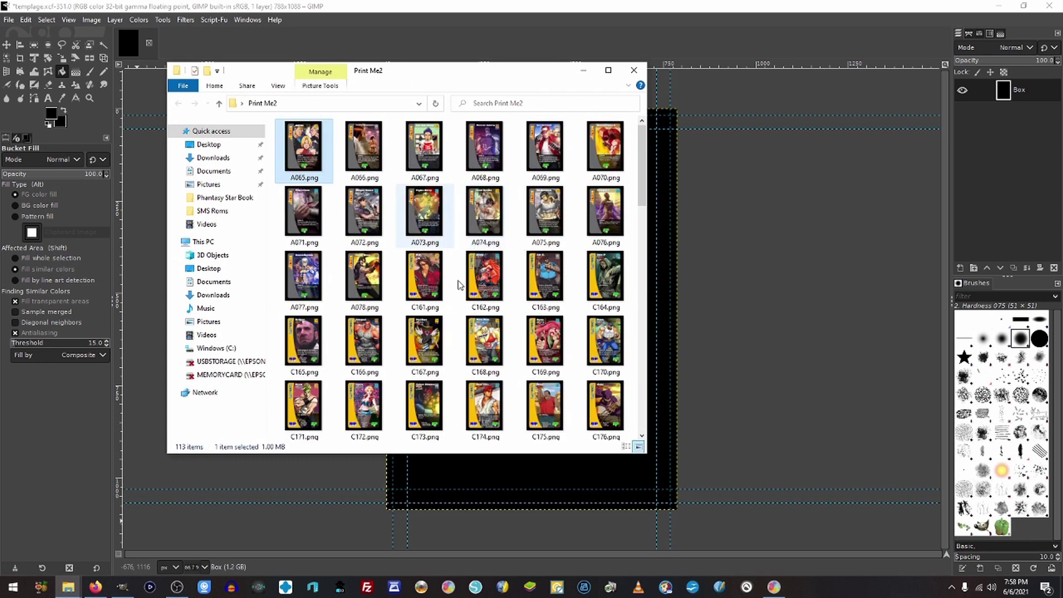
Delete the Box layer from the template and add all the card PNGs in the Print Me2 folder as layers.
left_click(479, 224)
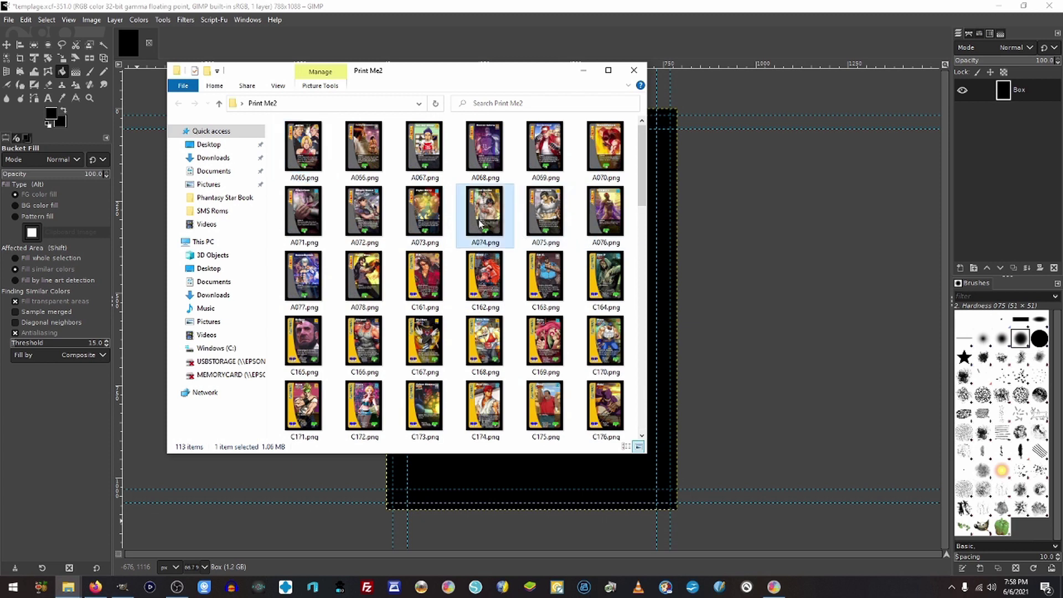
key("ctrl+a")
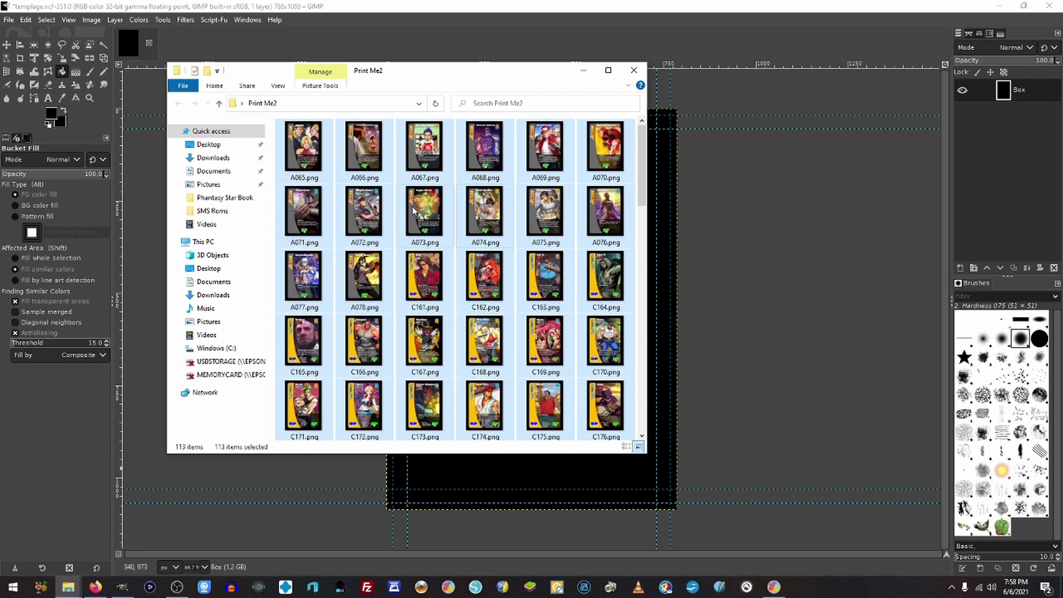
left_click_drag(308, 138, 1003, 100)
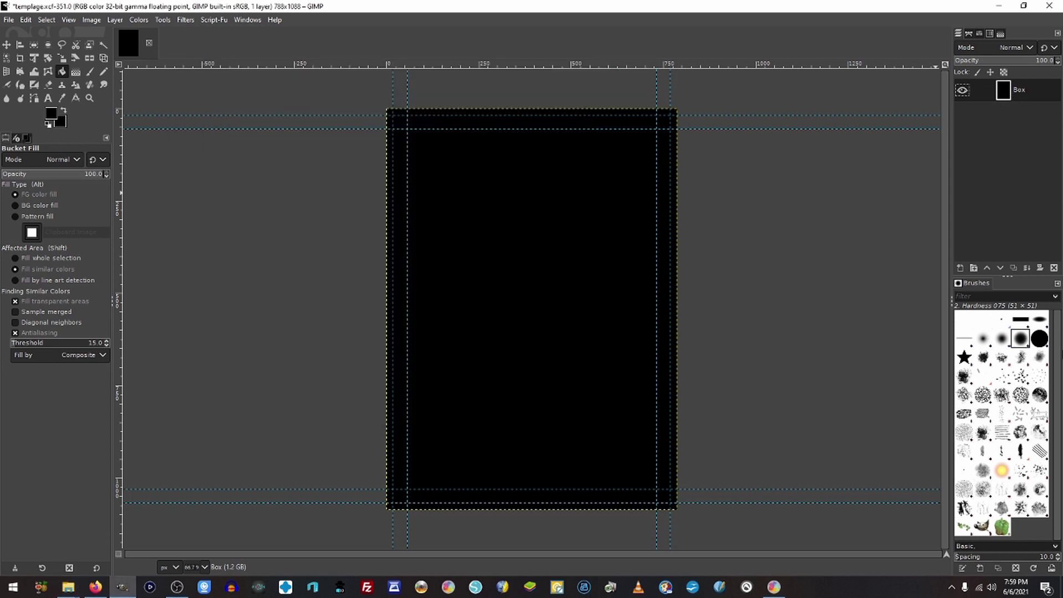
left_click(1054, 268)
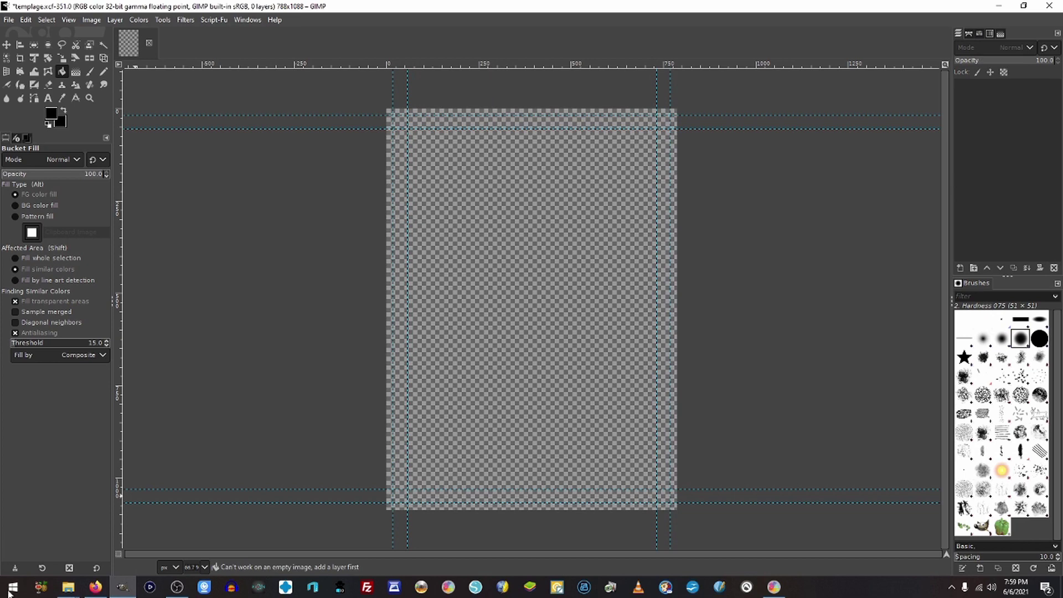
mouse_move(72, 587)
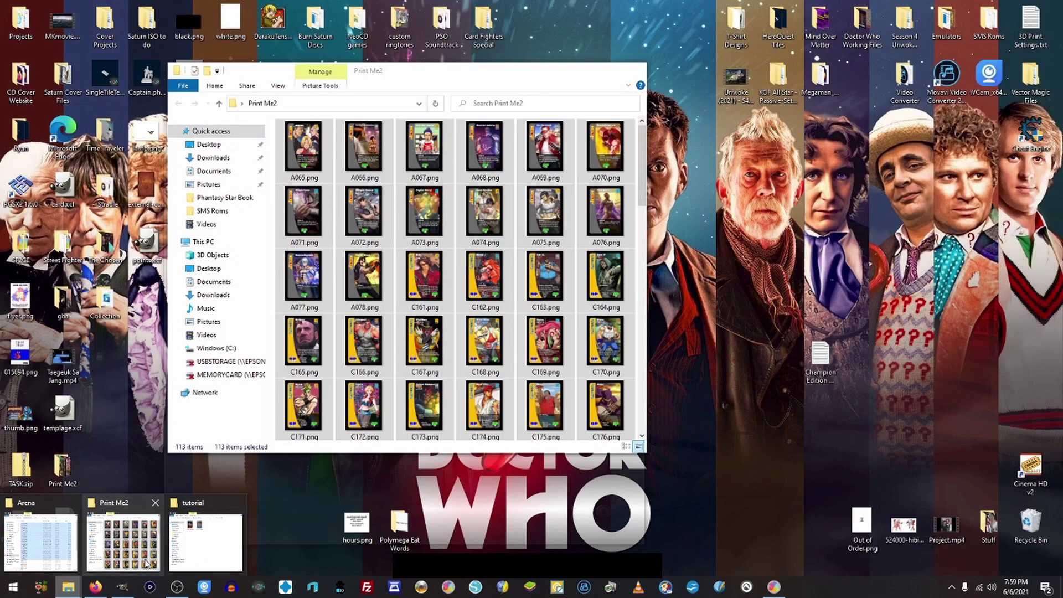
left_click(147, 562)
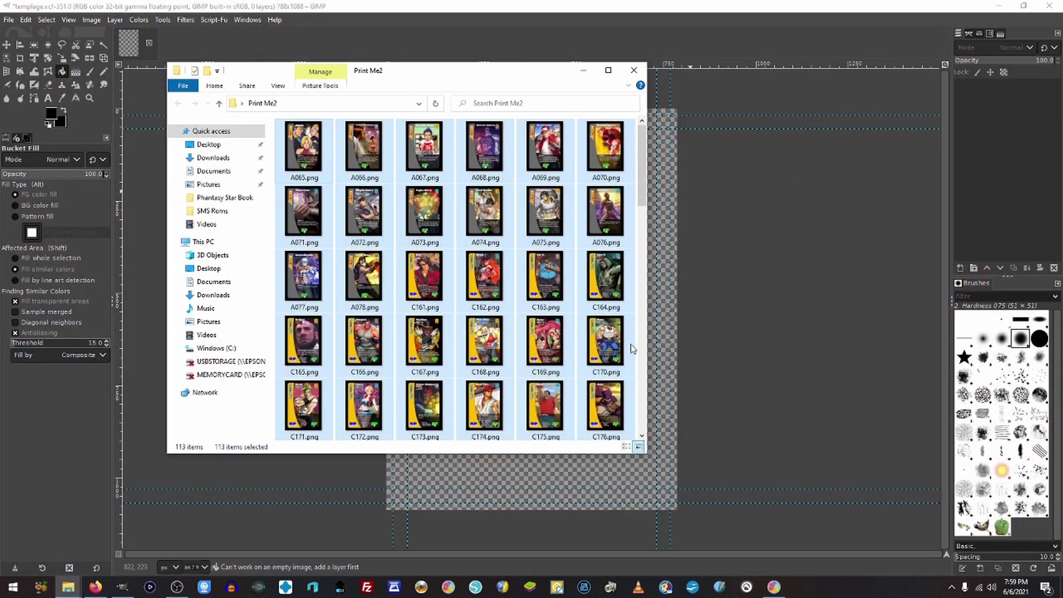
mouse_move(451, 78)
left_mouse_down()
mouse_move(546, 439)
mouse_move(477, 288)
mouse_move(514, 83)
mouse_move(436, 72)
left_mouse_up()
left_click_drag(299, 147, 1009, 107)
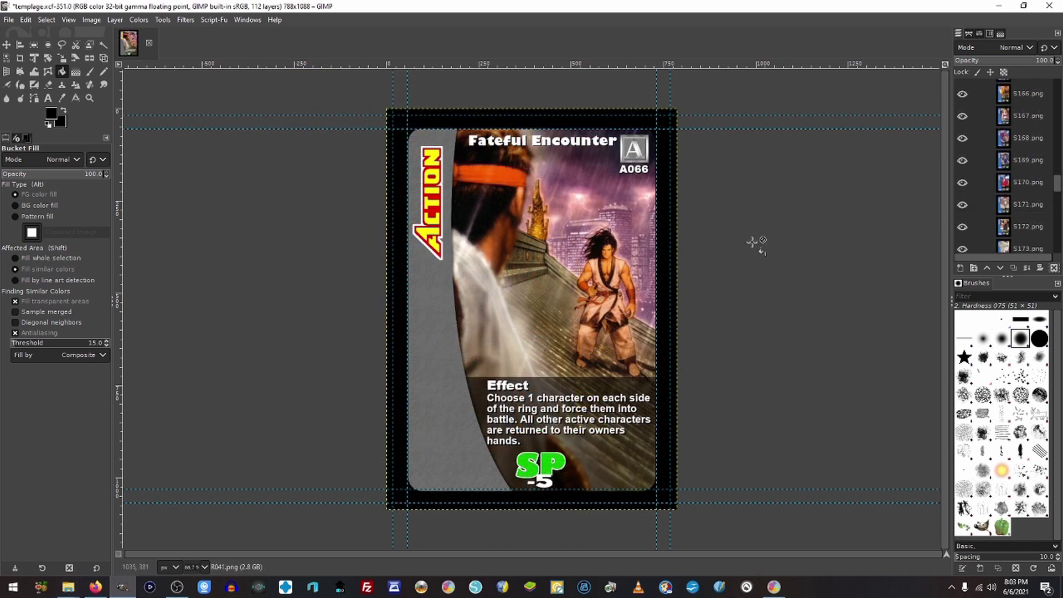
scroll(1018, 182, "down", 6)
scroll(1019, 181, "down", 5)
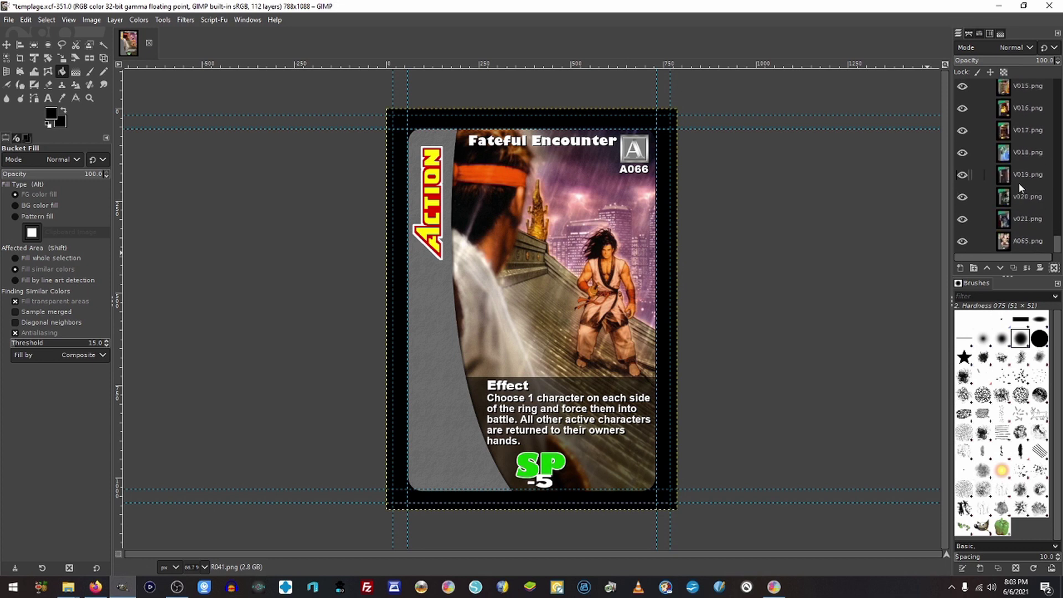
Switch to Firefox and open the Tutorial page of the Card Fighters Project website.
left_click(95, 587)
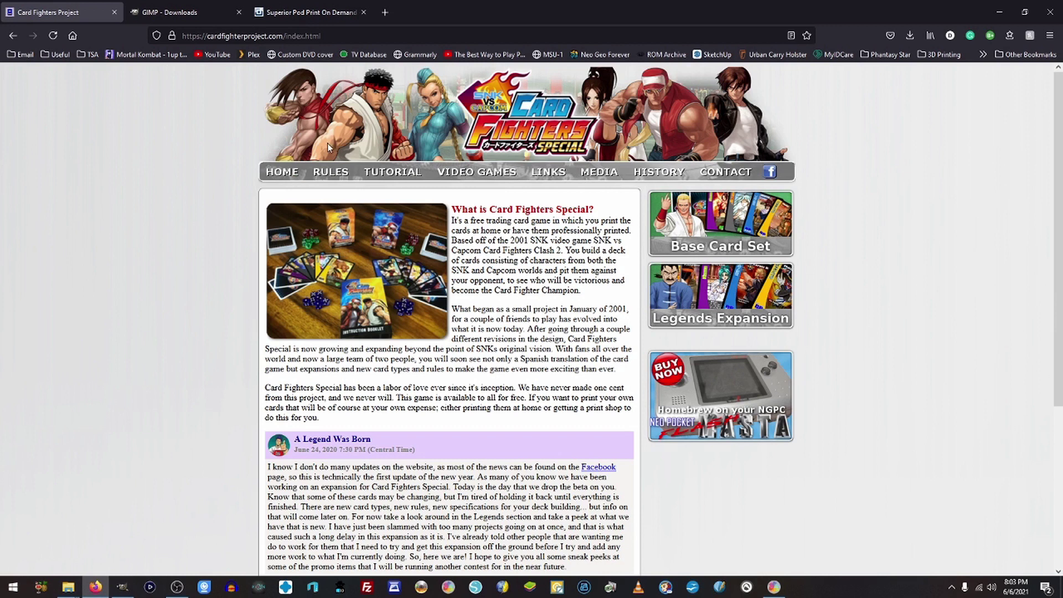
left_click(394, 172)
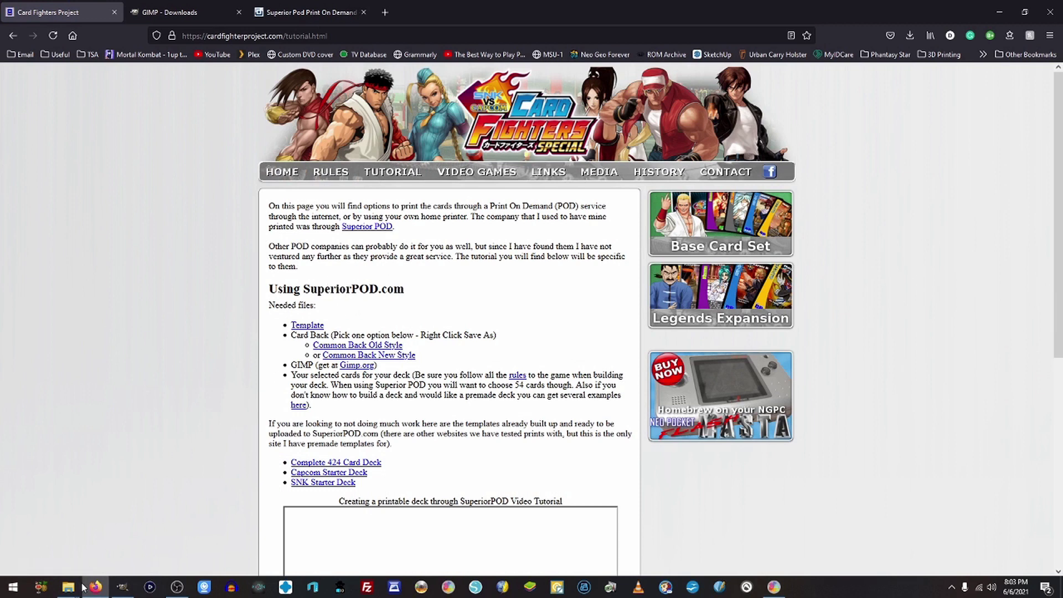
Switch to the tutorial folder in File Explorer and compare the Back_New.png and Back_Old.png card backs in Photos.
mouse_move(68, 587)
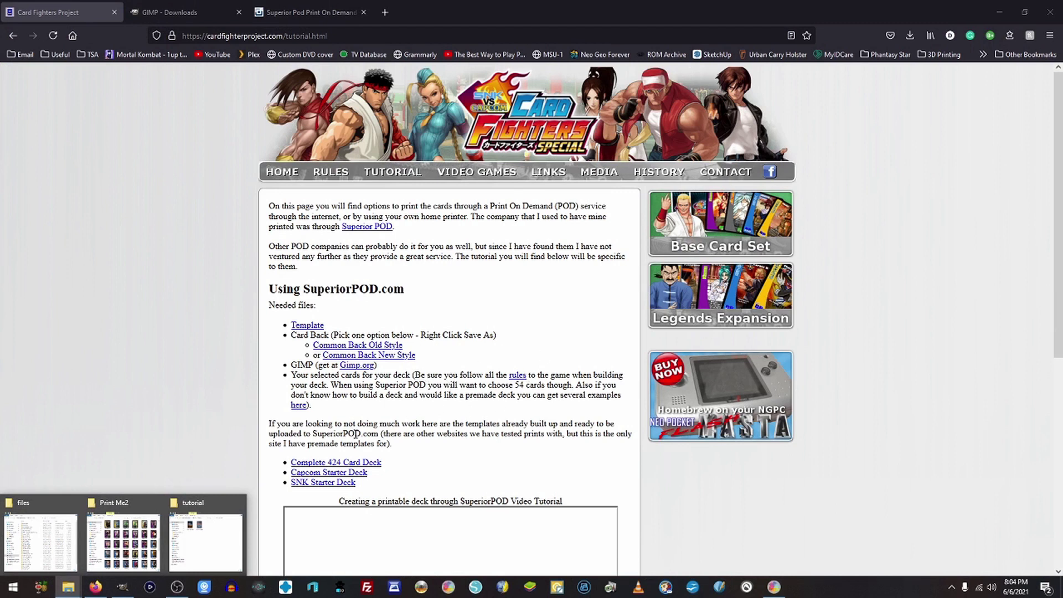
left_click(198, 551)
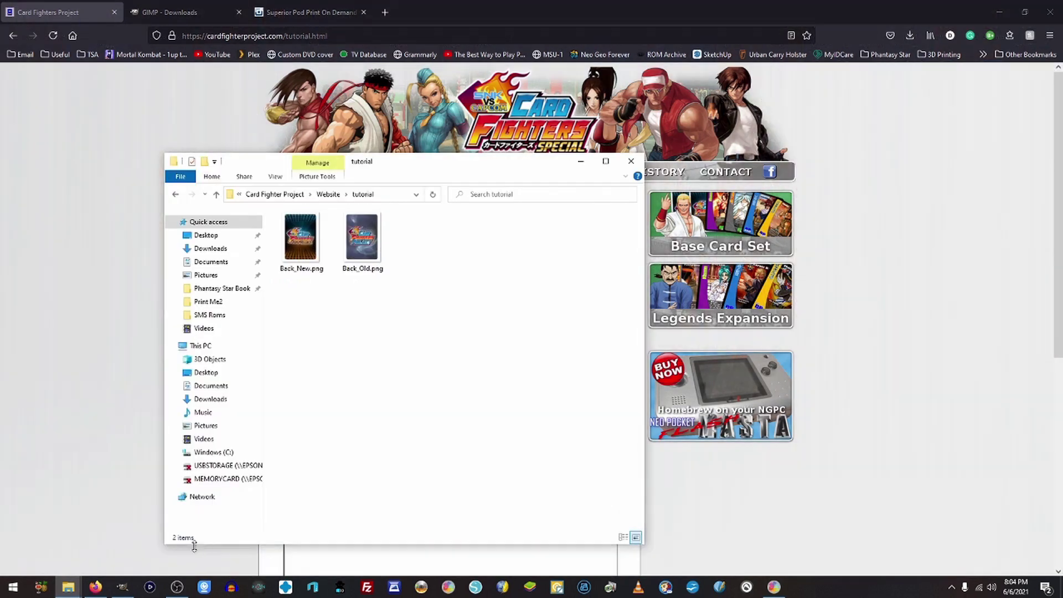
double_click(310, 244)
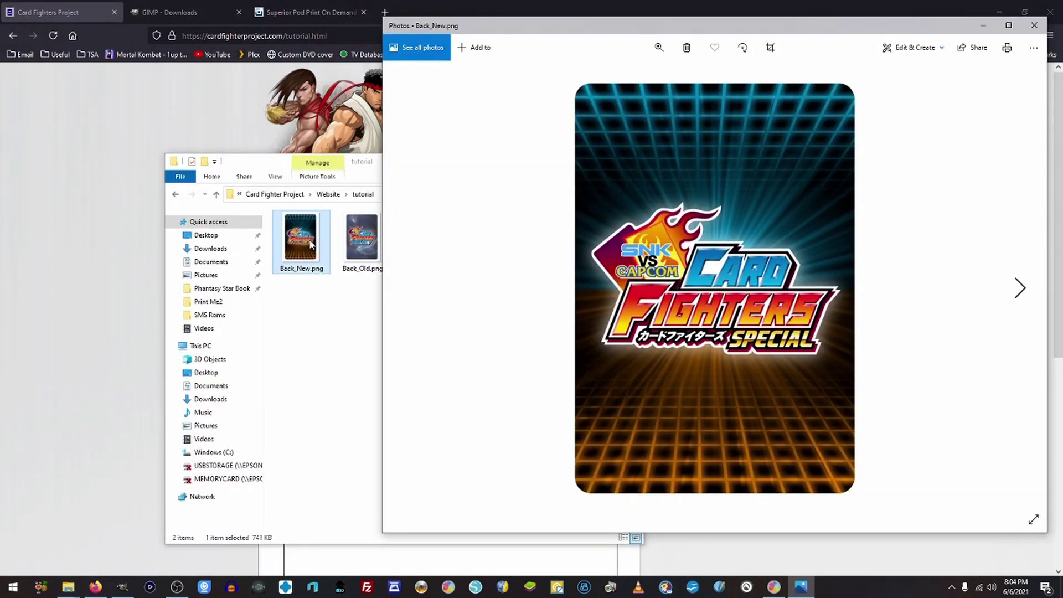
key("Right")
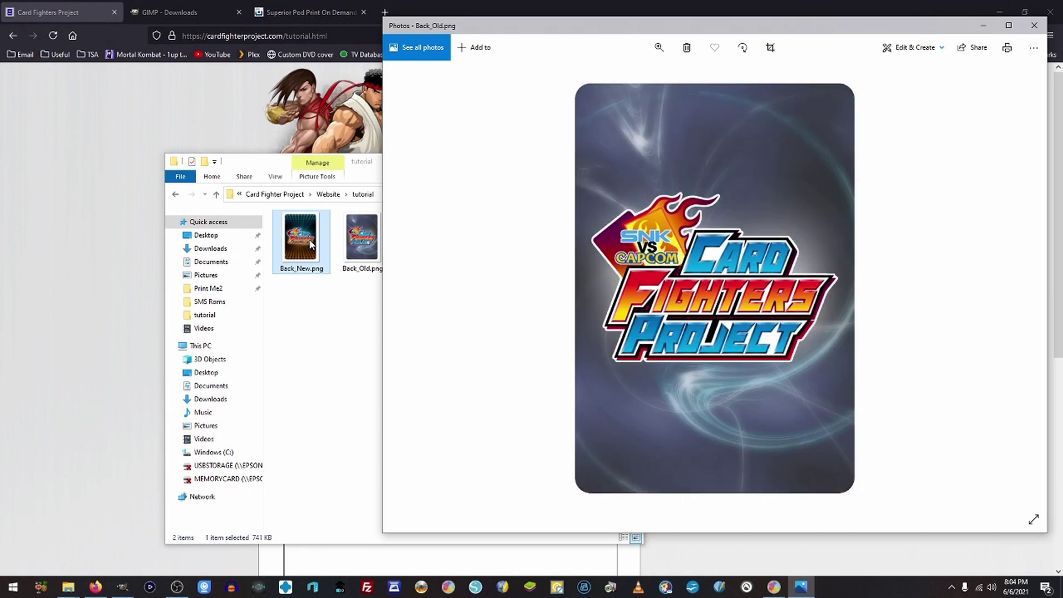
key("Left")
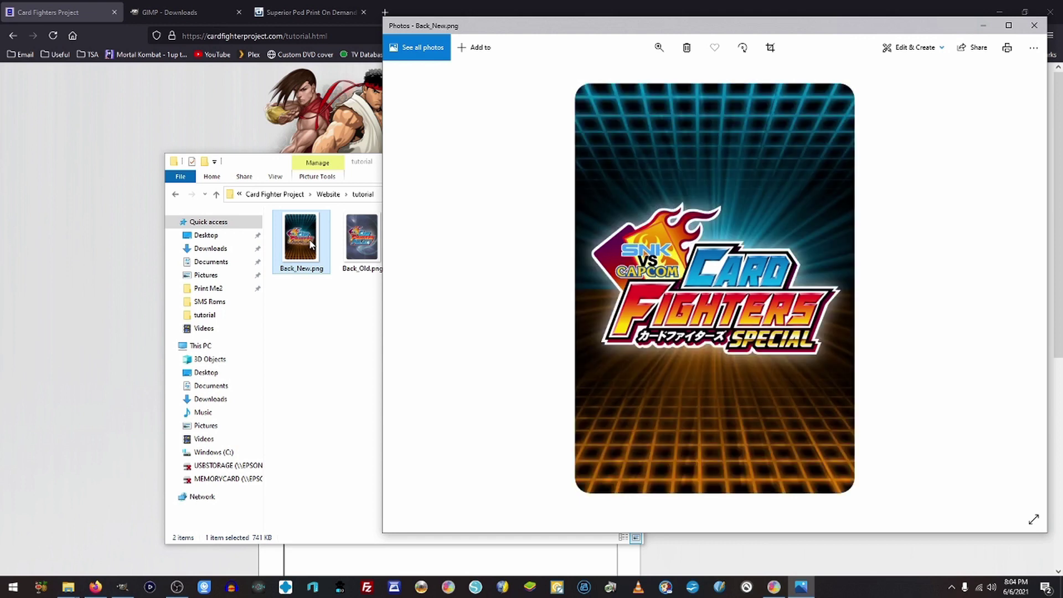
key("Right")
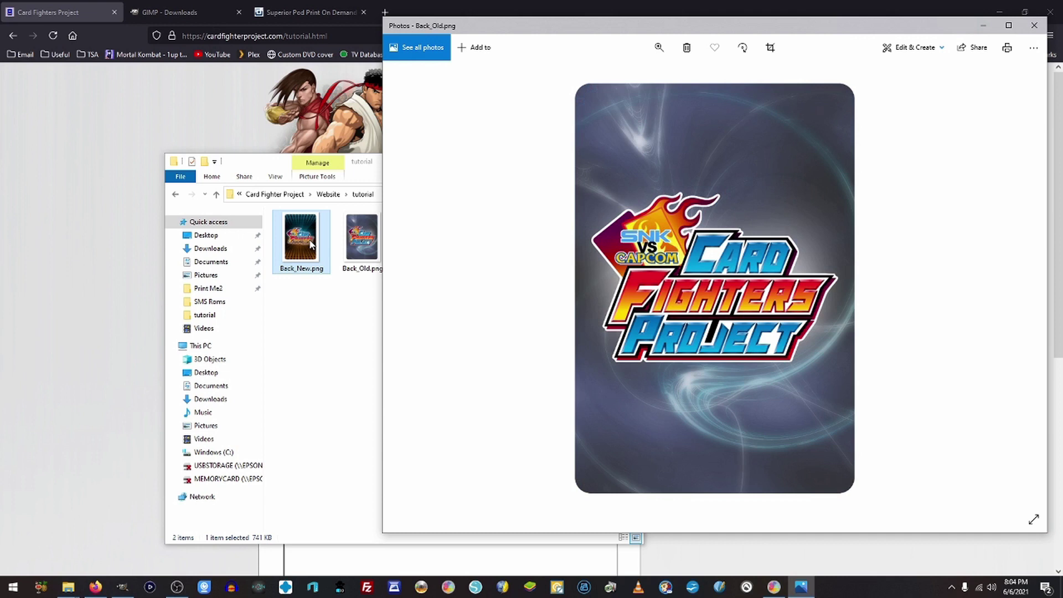
key("Left")
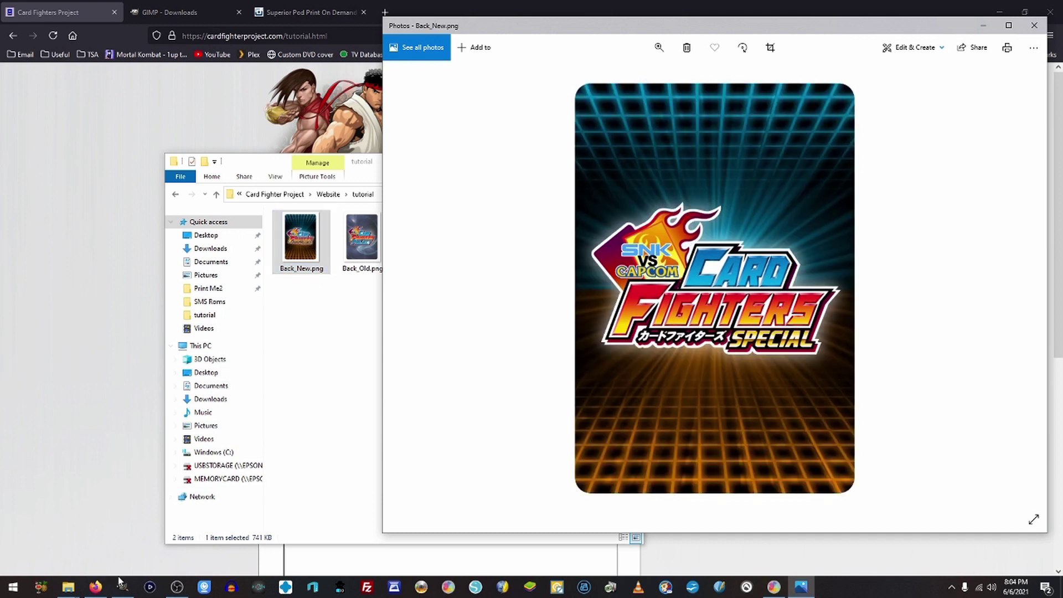
left_click(1034, 25)
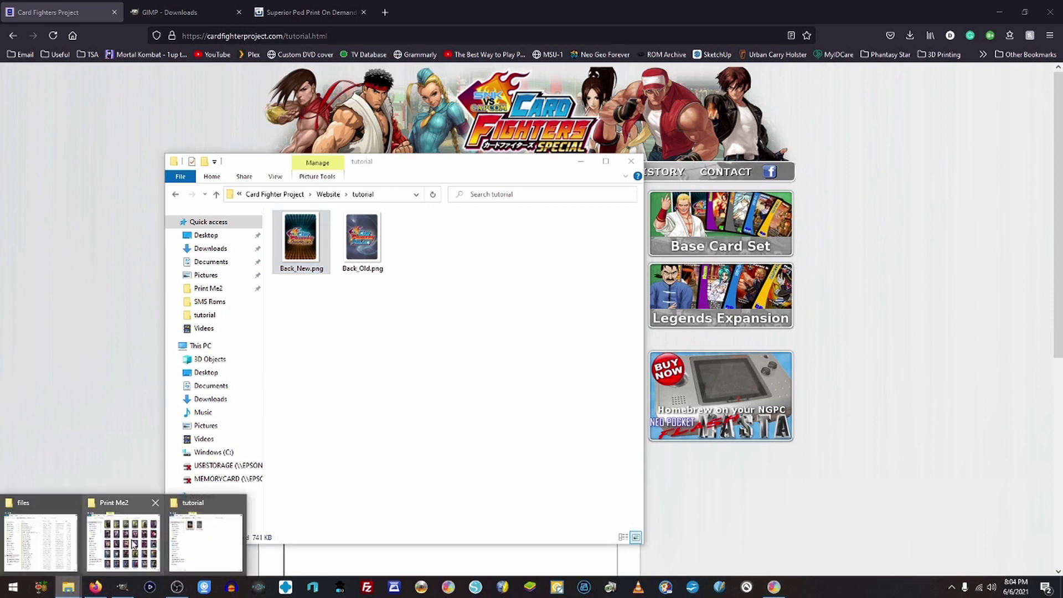
Try to place Back_New.png from the tutorial folder among the card PNGs in the Print Me2 folder.
left_click(127, 545)
left_click_drag(399, 77, 802, 77)
scroll(855, 390, "down", 10)
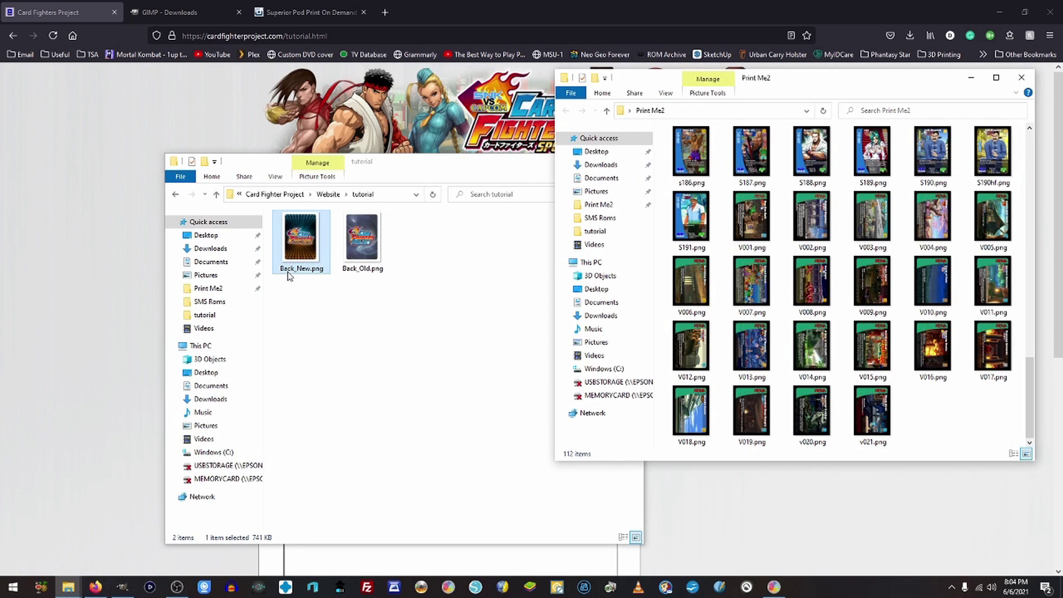
left_click_drag(303, 241, 948, 426)
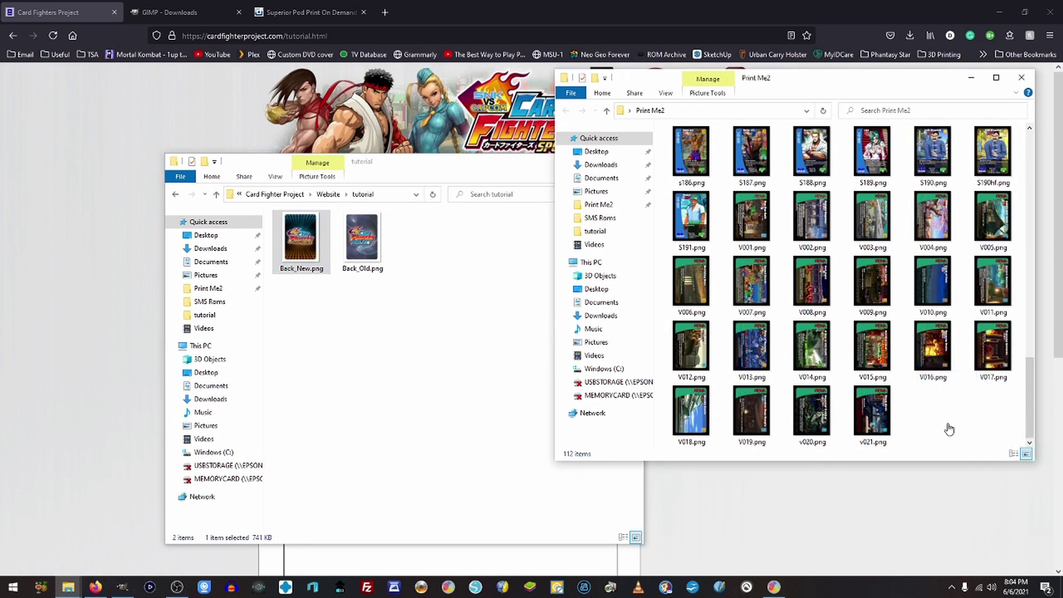
left_click(401, 387)
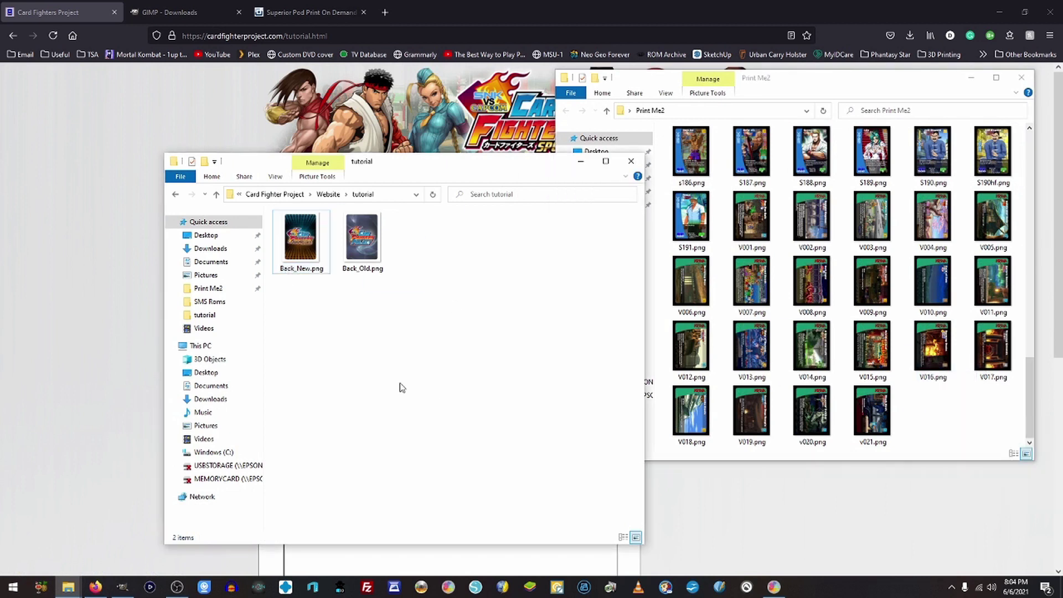
left_click(971, 77)
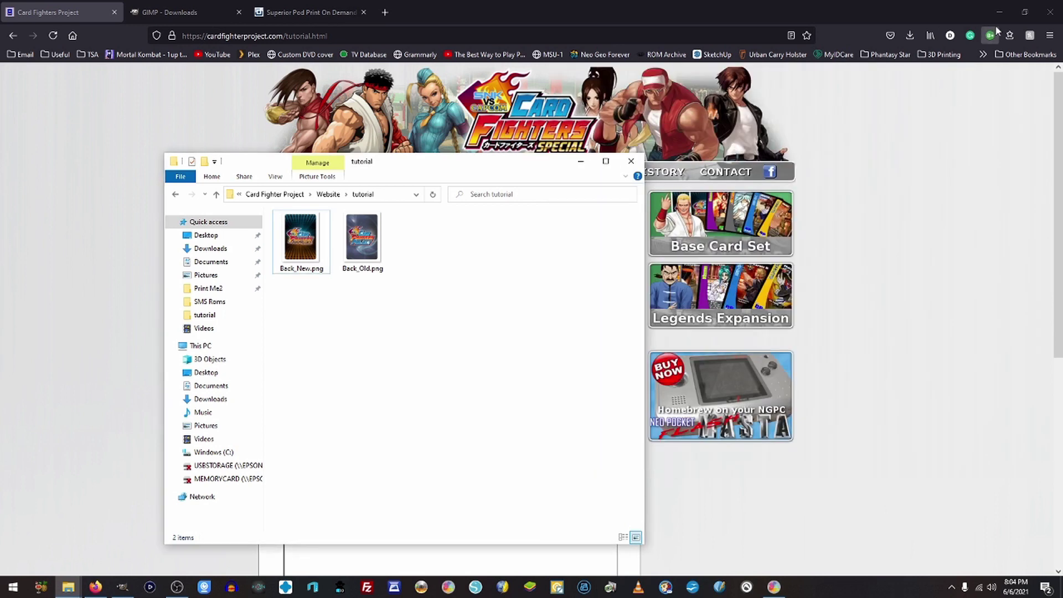
Add Back_New.png from the tutorial folder as a layer at the bottom of the card layer stack in GIMP.
left_click(999, 13)
left_click_drag(301, 238, 1023, 245)
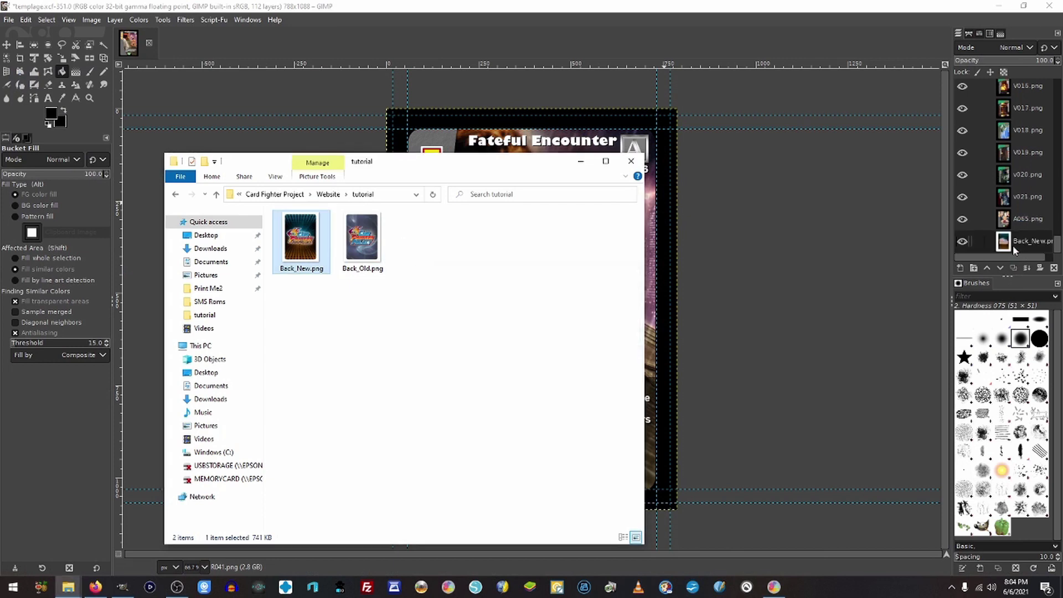
left_click(991, 235)
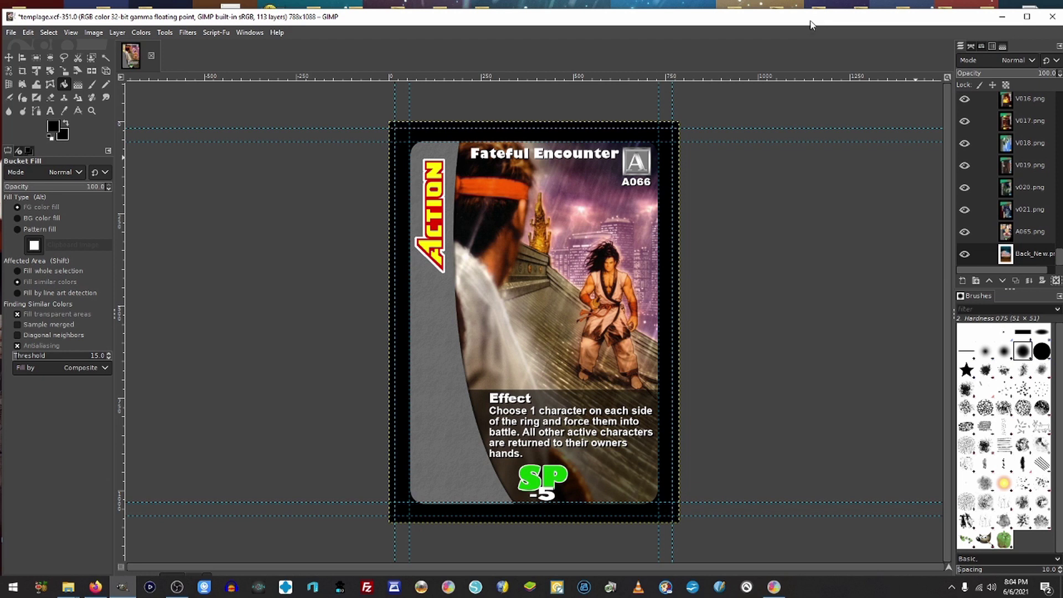
double_click(810, 25)
left_click(1020, 245)
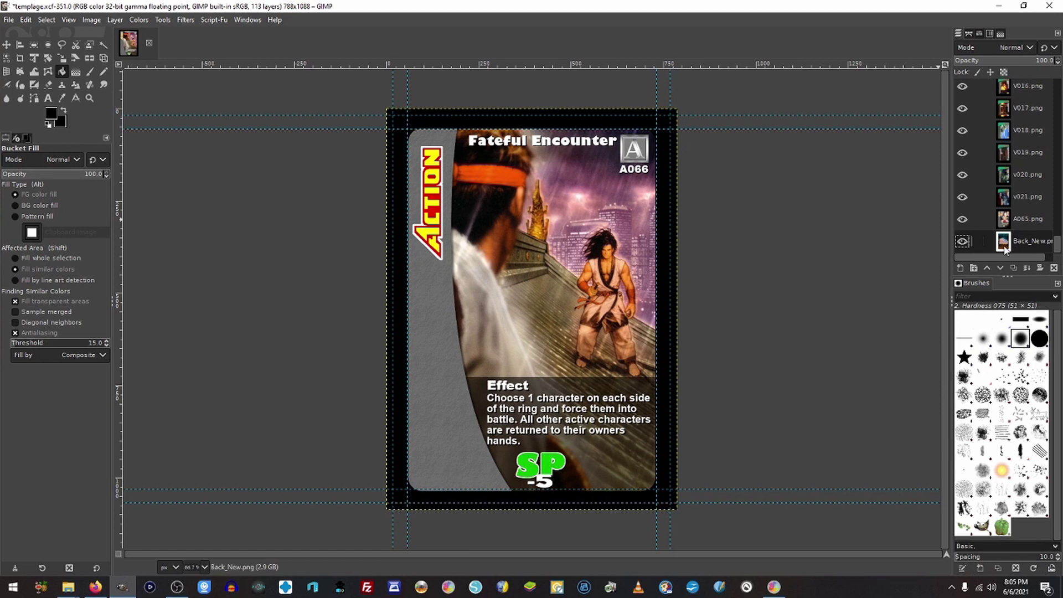
Examine the order of the layer stack from the Back_New.png layer up to the A066.png card.
scroll(1004, 247, "up", 15)
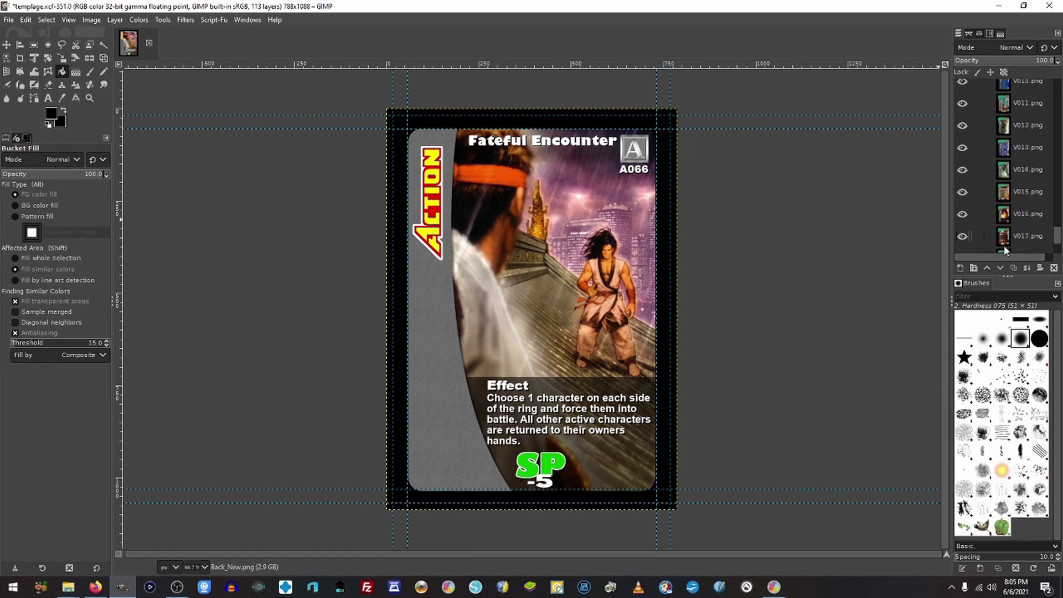
scroll(1004, 247, "up", 15)
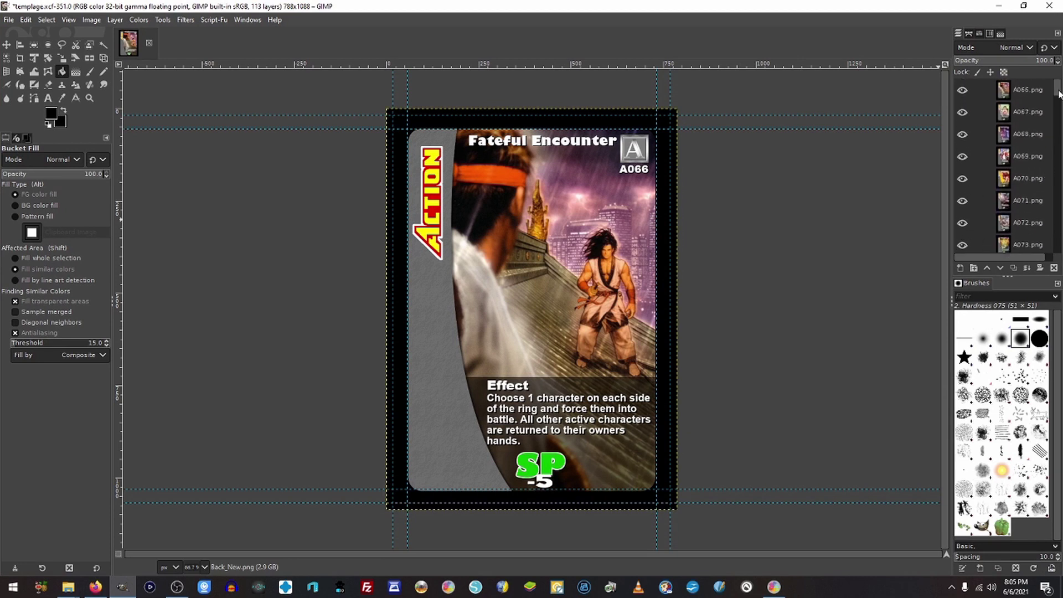
left_click(1009, 87)
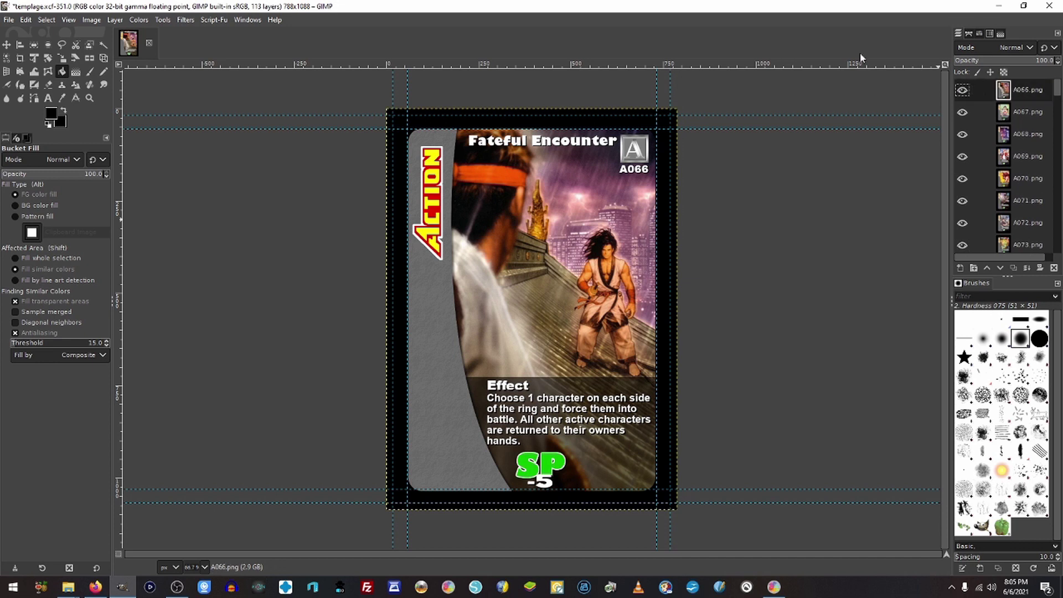
scroll(1009, 166, "down", 10)
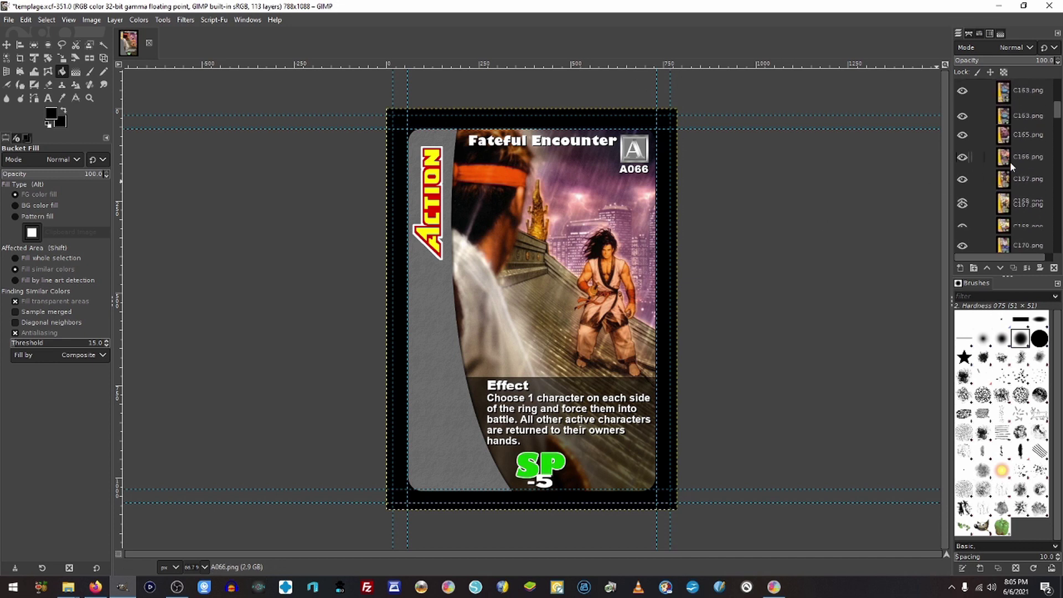
scroll(1010, 162, "down", 10)
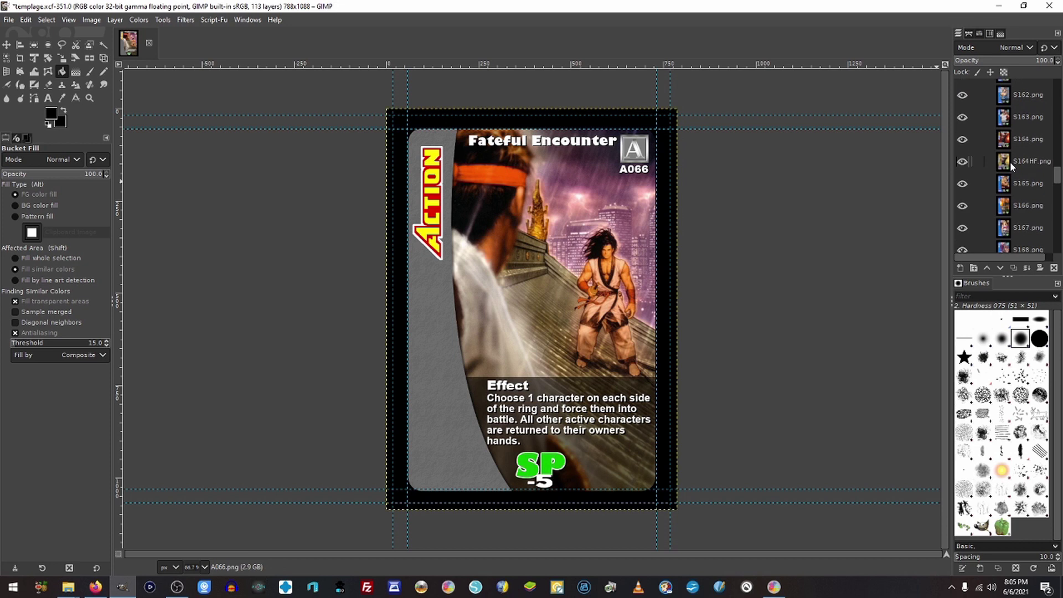
scroll(1010, 161, "up", 10)
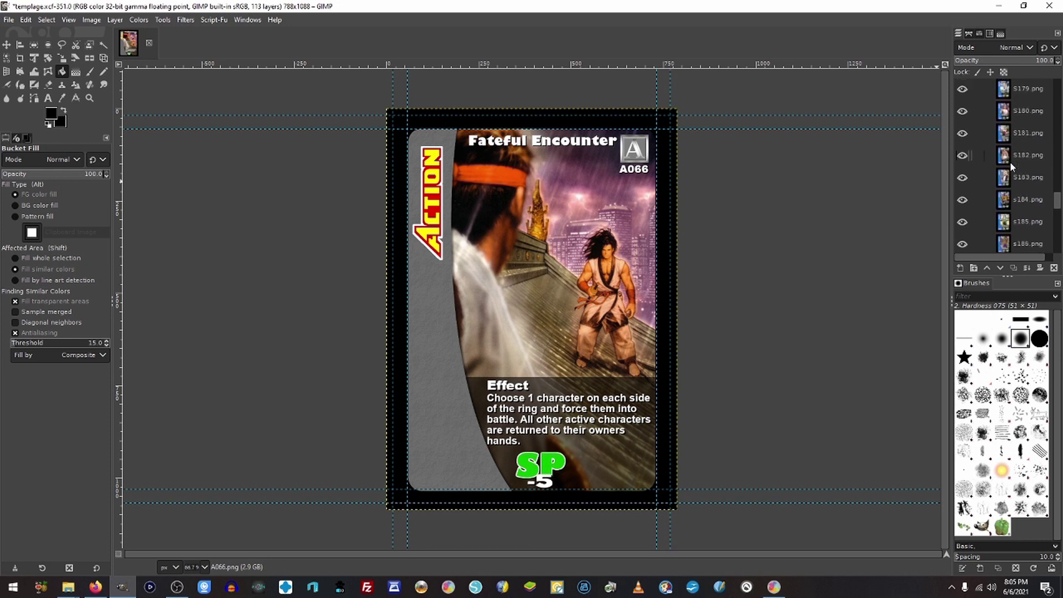
scroll(1010, 162, "up", 10)
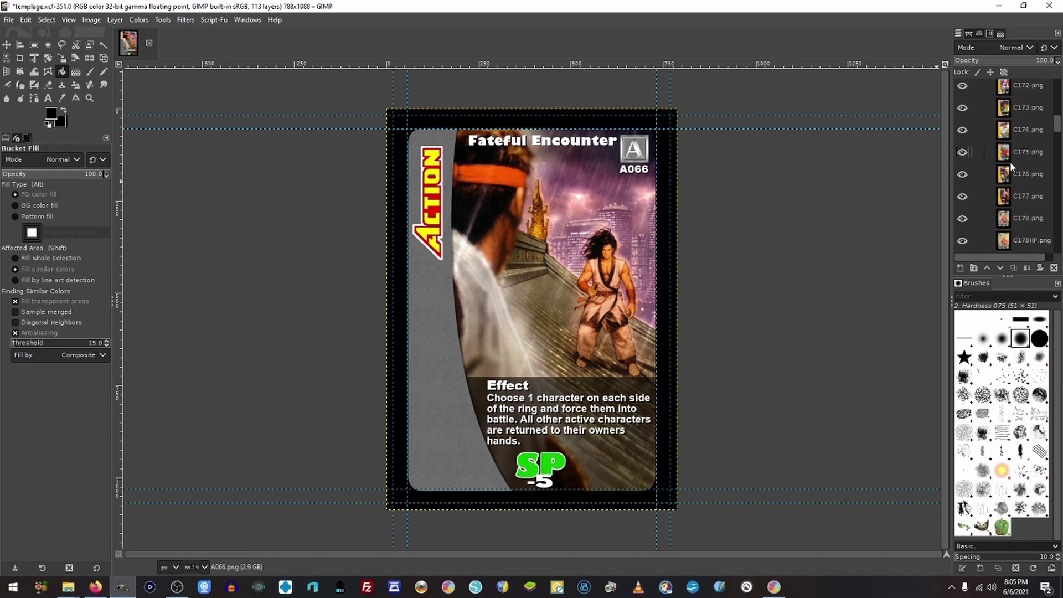
scroll(1010, 166, "up", 2)
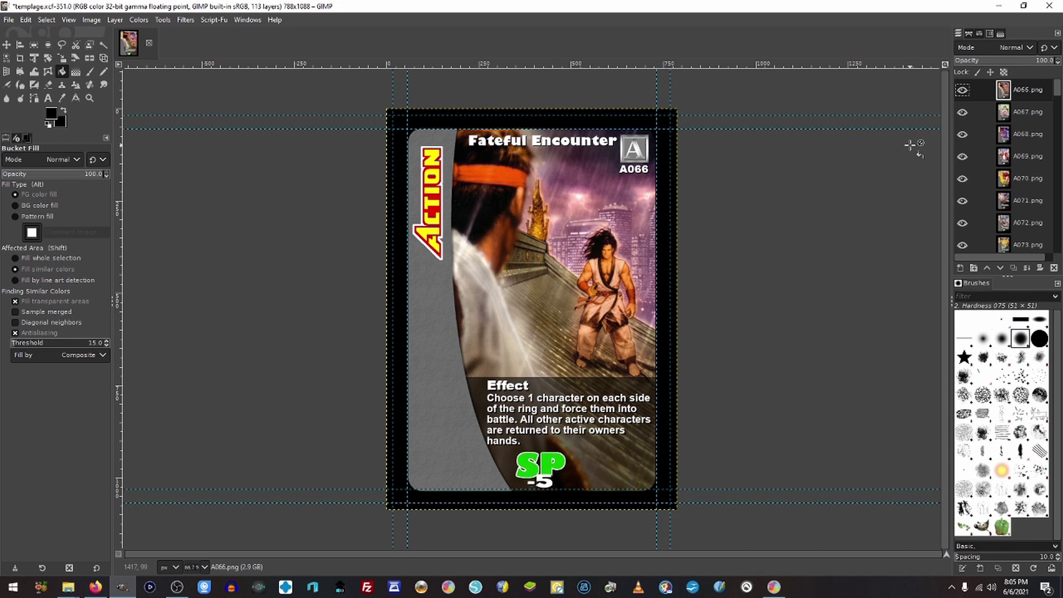
Start exporting the layered image to the Desktop as LegendsSet.pdf.
key("ctrl+shift+e")
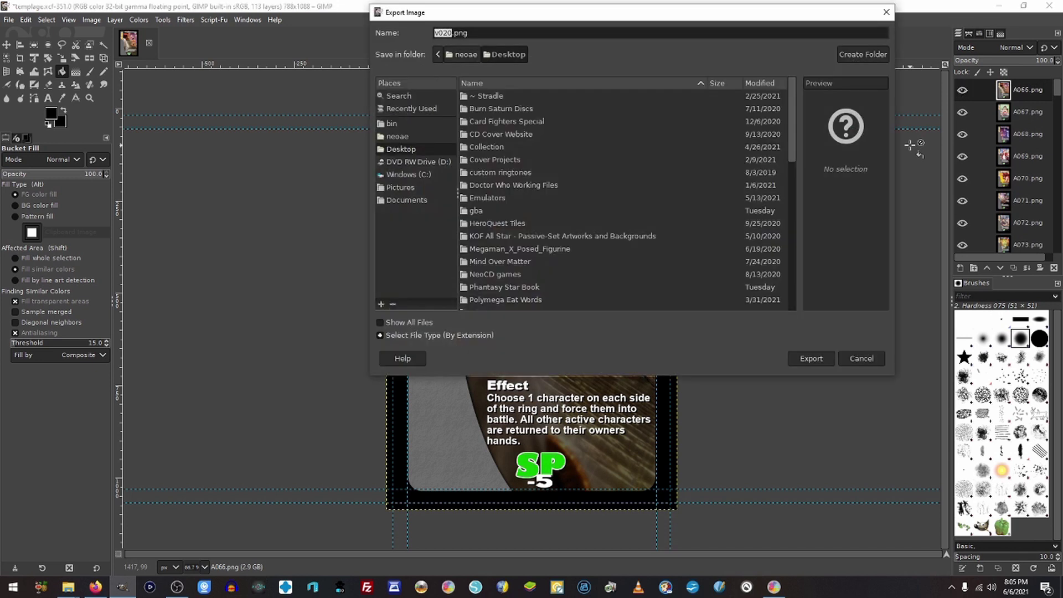
key("BackSpace")
type("Legedn")
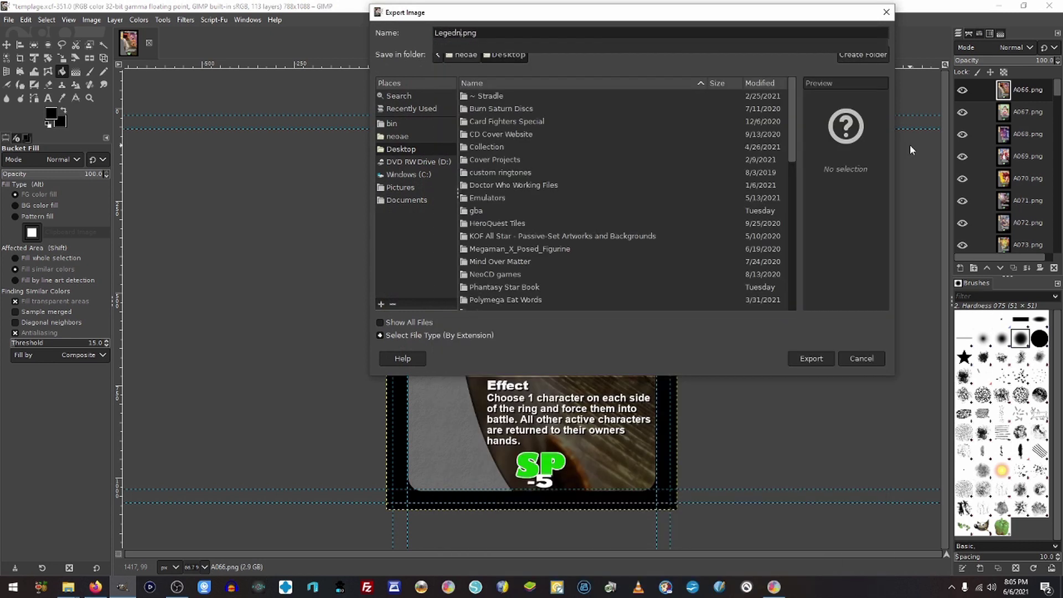
key("BackSpace")
key("BackSpace")
type("nds")
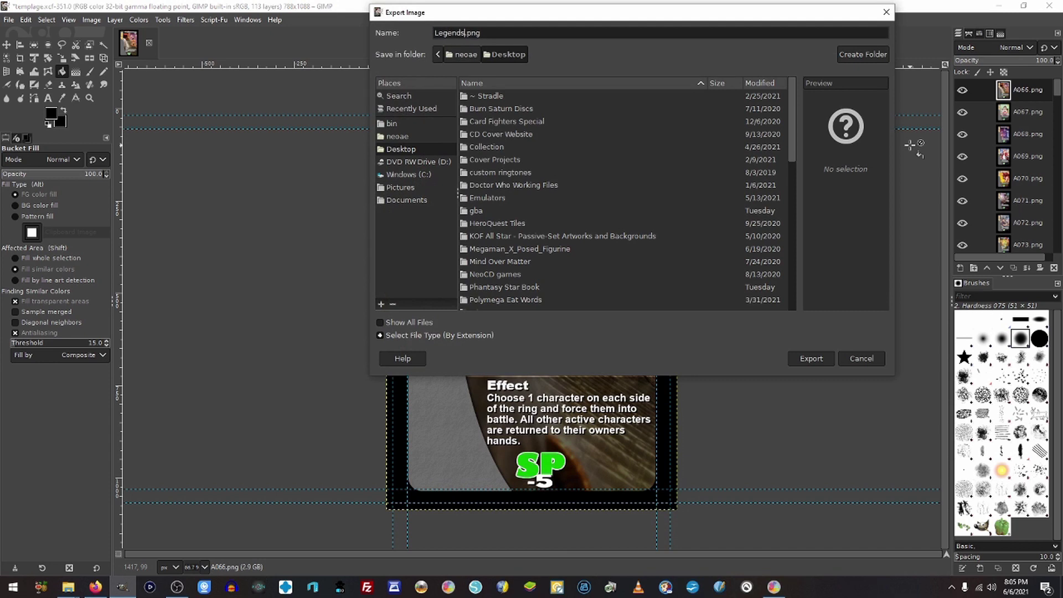
type("Set")
key("Return")
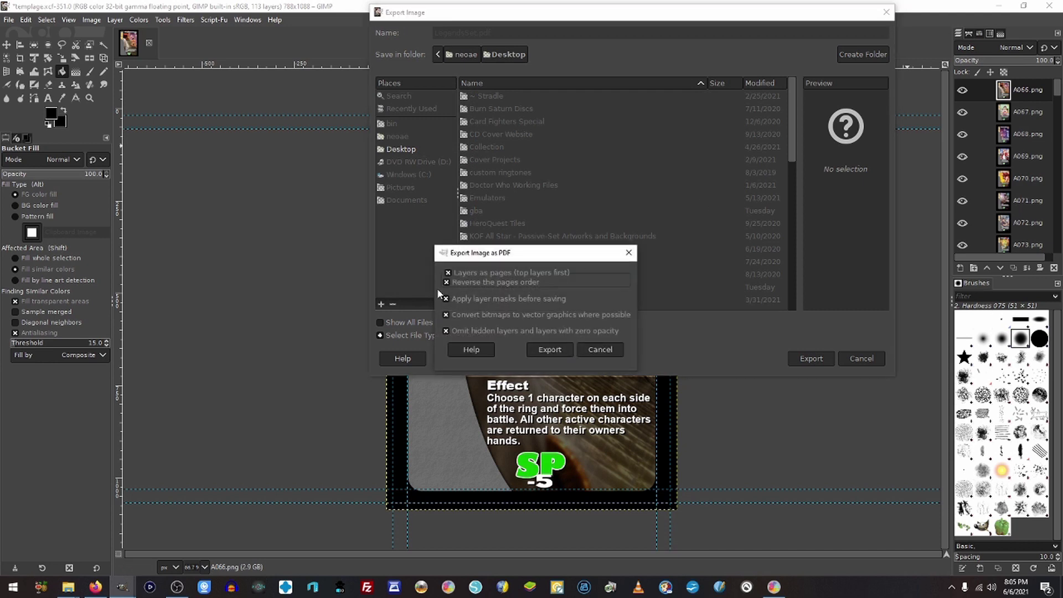
Try the PDF export options with the bottom layers as the first pages and compare that with the layer stack.
left_click(446, 282)
left_click(448, 272)
left_click(446, 274)
scroll(1009, 150, "down", 15)
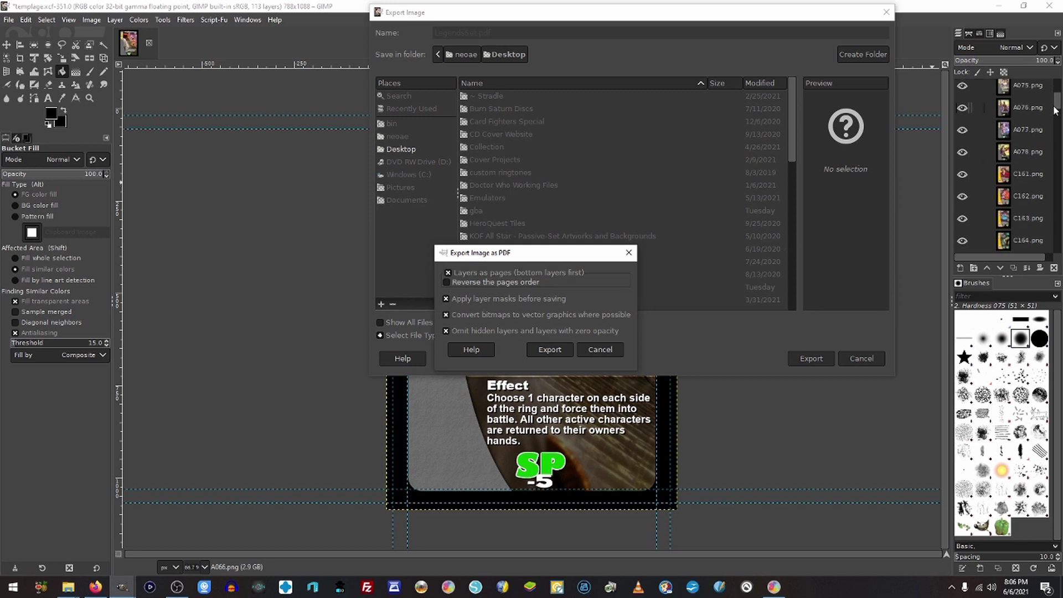
key("Escape")
scroll(1056, 270, "down", 10)
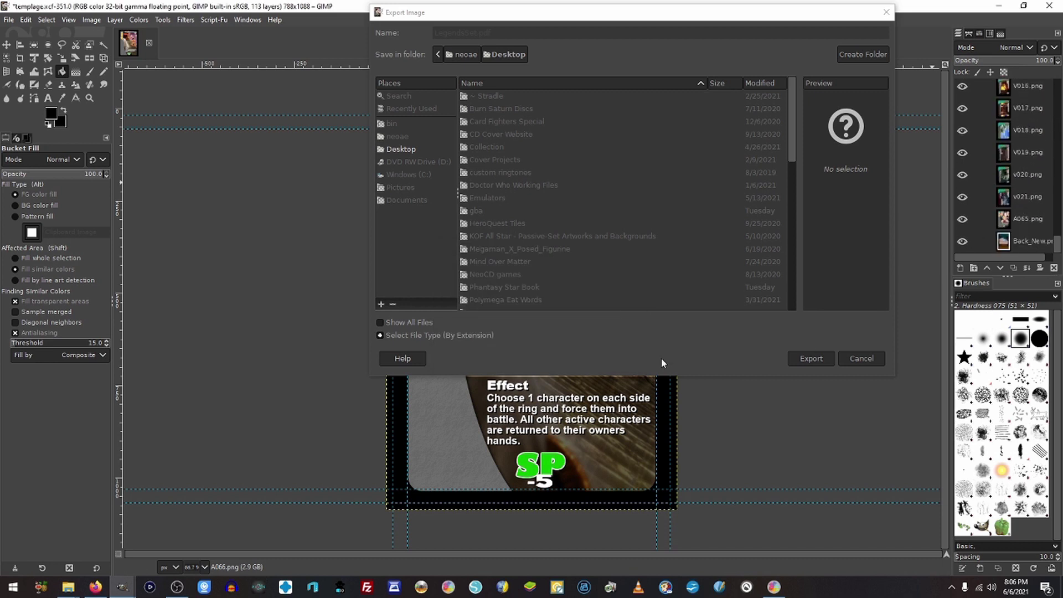
mouse_move(123, 587)
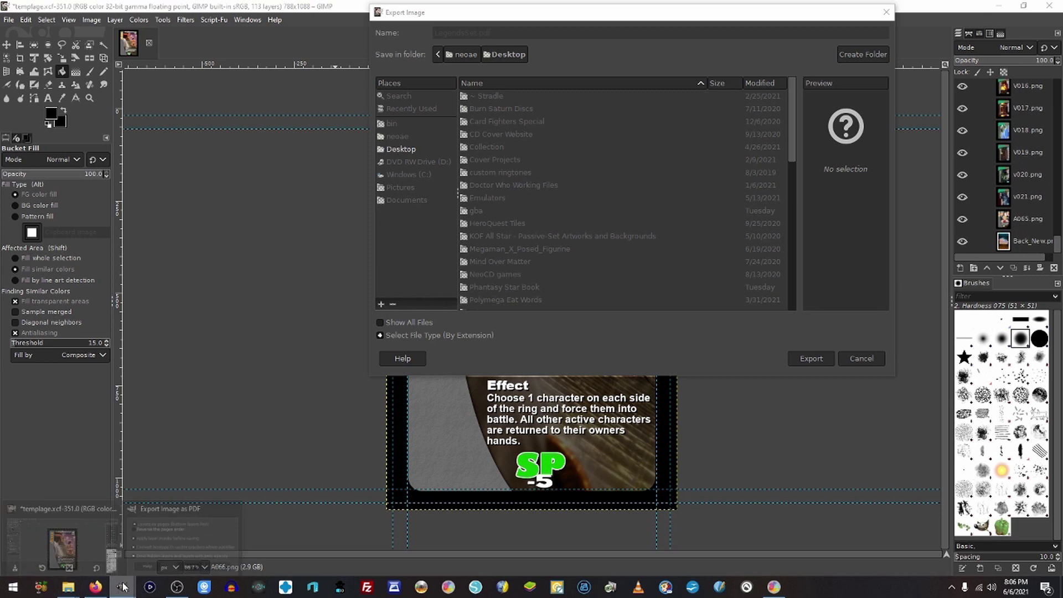
left_click(186, 533)
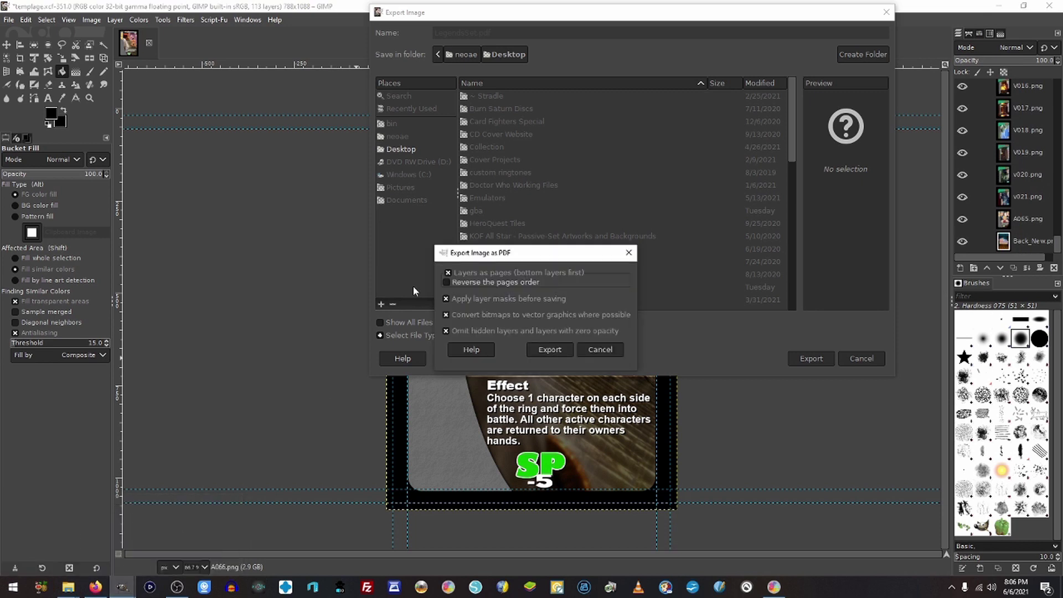
Reverse the page order so the top layers come first and export the layers as PDF pages.
left_click(446, 283)
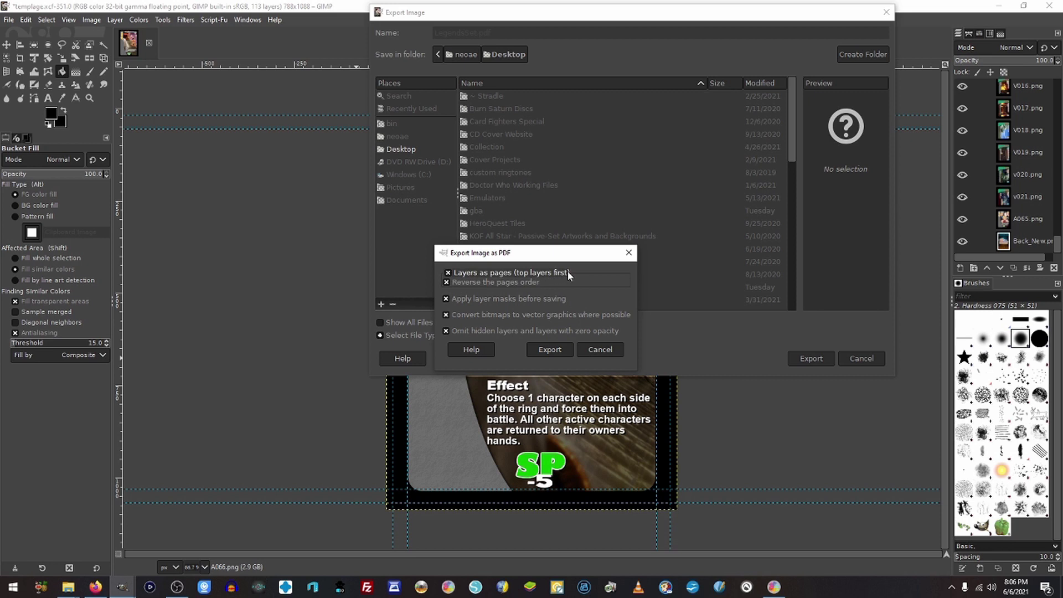
left_click(561, 351)
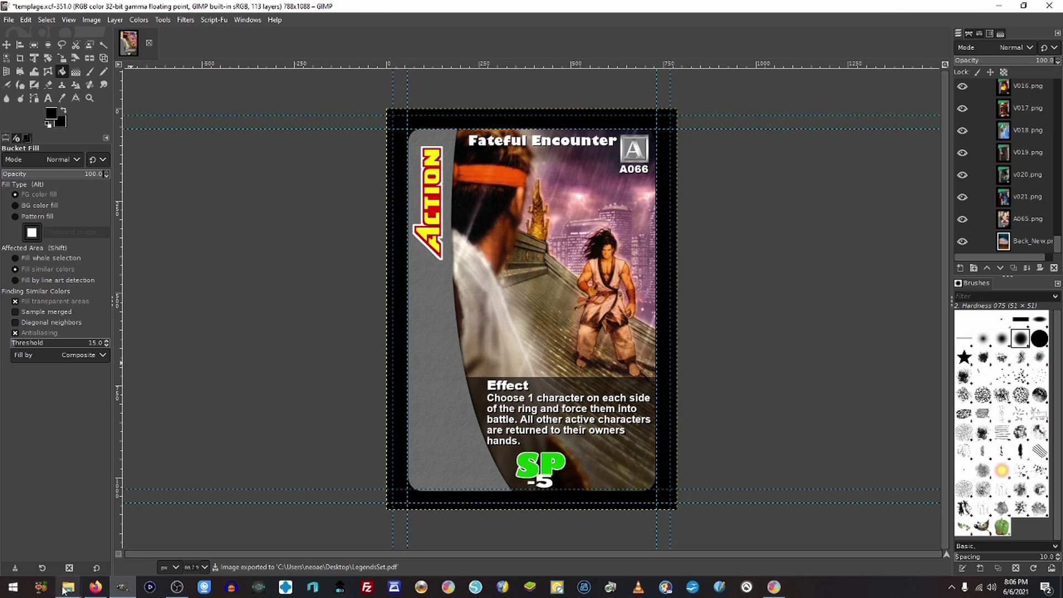
Switch to File Explorer and open LegendsSet.pdf from the Desktop folder.
mouse_move(66, 588)
left_click(200, 538)
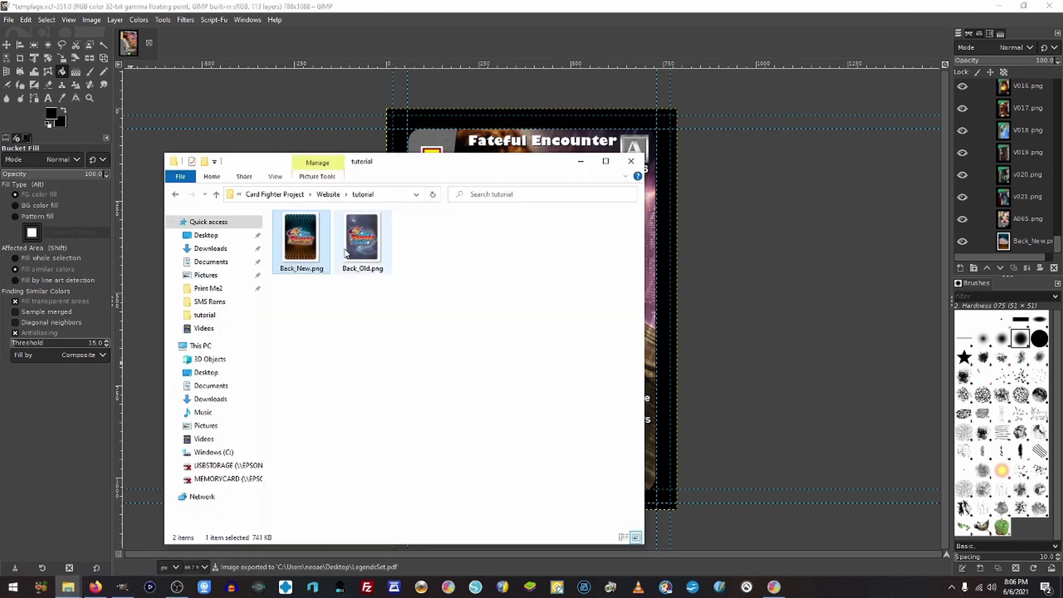
left_click(210, 372)
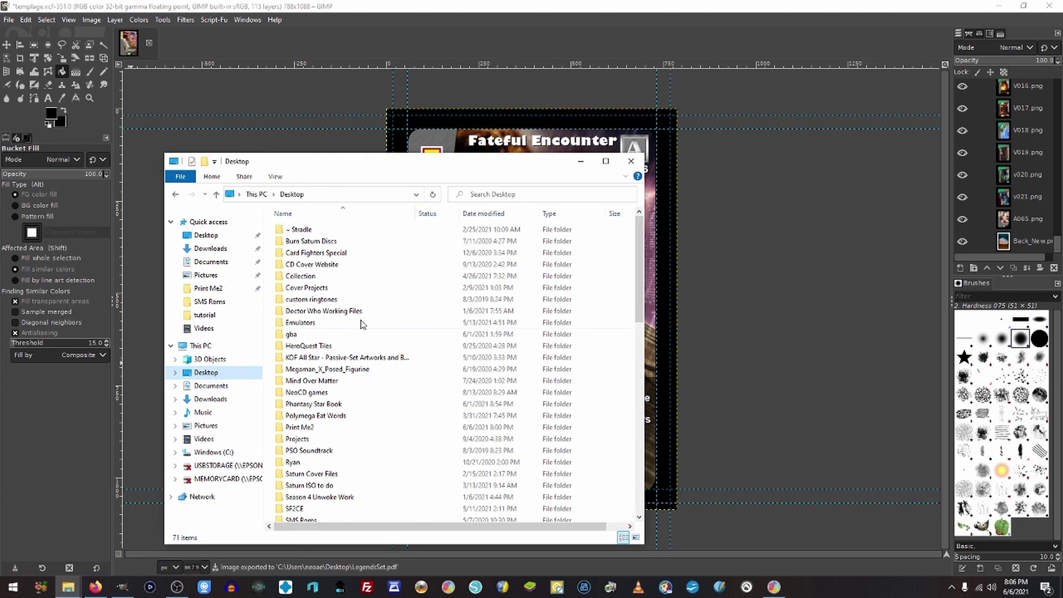
left_click(365, 323)
type("le")
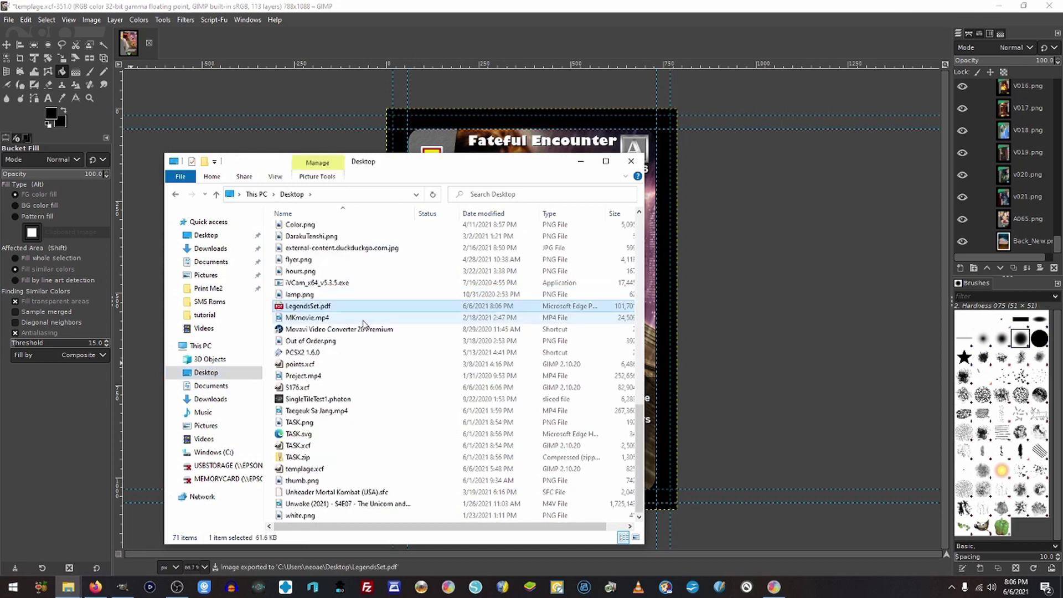
double_click(303, 309)
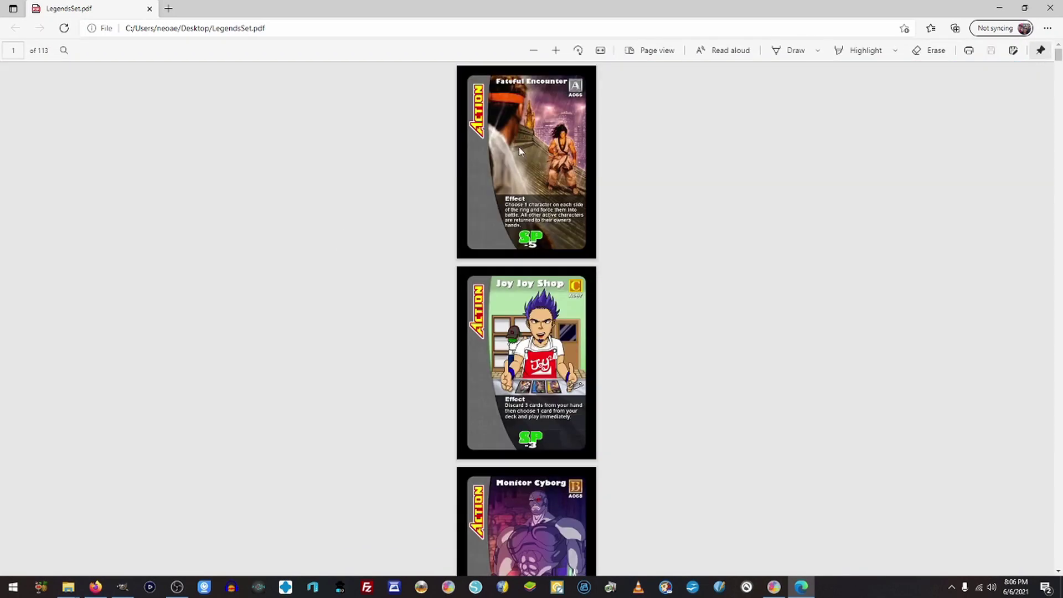
Review the pages of LegendsSet.pdf from the first card through to the card back, and close the PDF.
scroll(521, 151, "down", 20)
scroll(521, 151, "down", 20)
scroll(559, 348, "down", 20)
scroll(559, 350, "down", 20)
scroll(559, 350, "down", 20)
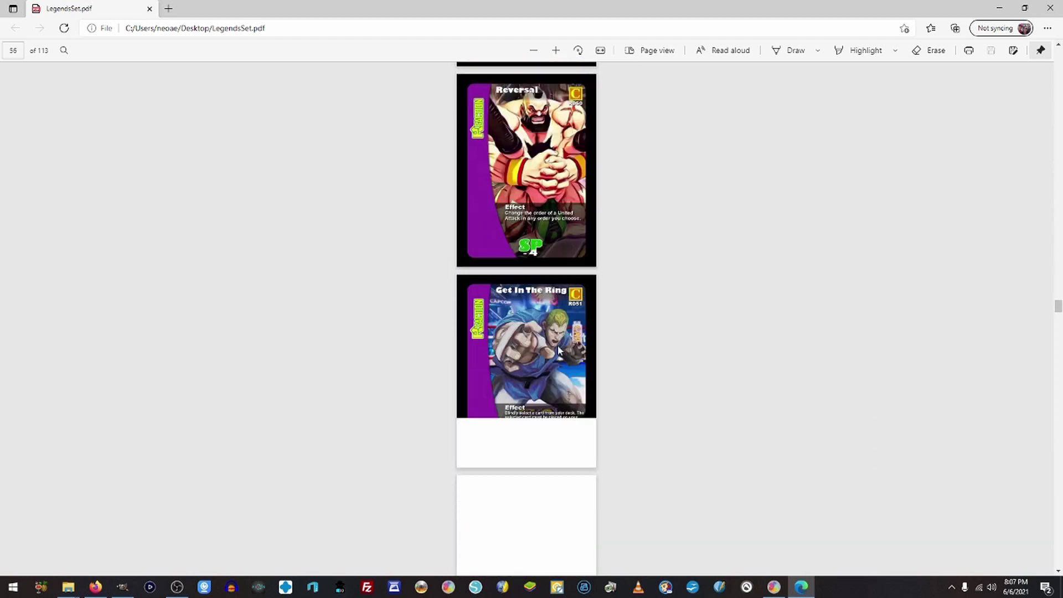
scroll(559, 350, "down", 20)
scroll(558, 350, "down", 20)
scroll(558, 350, "down", 20)
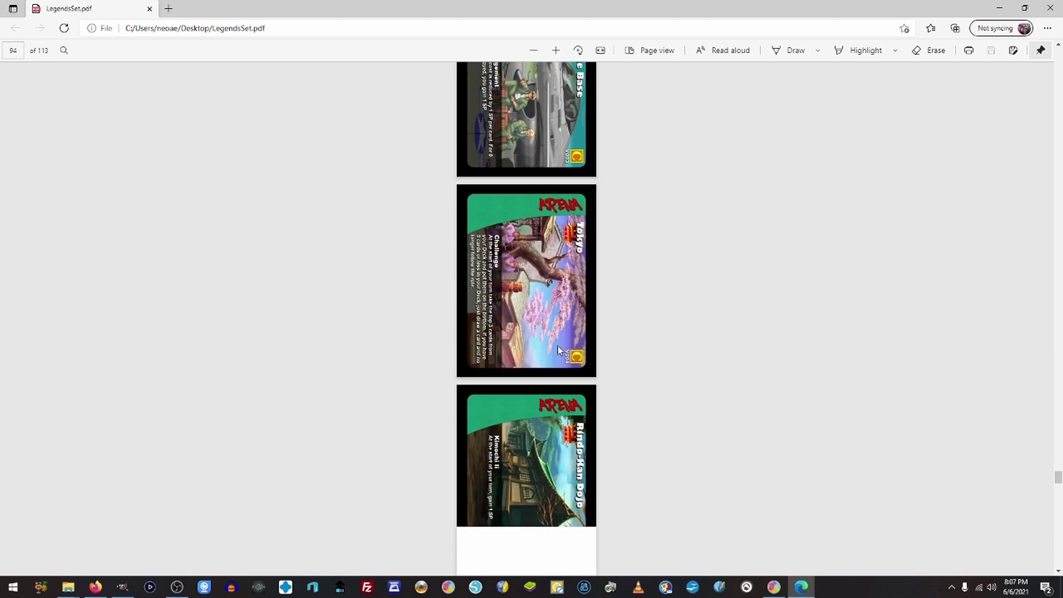
scroll(558, 350, "down", 20)
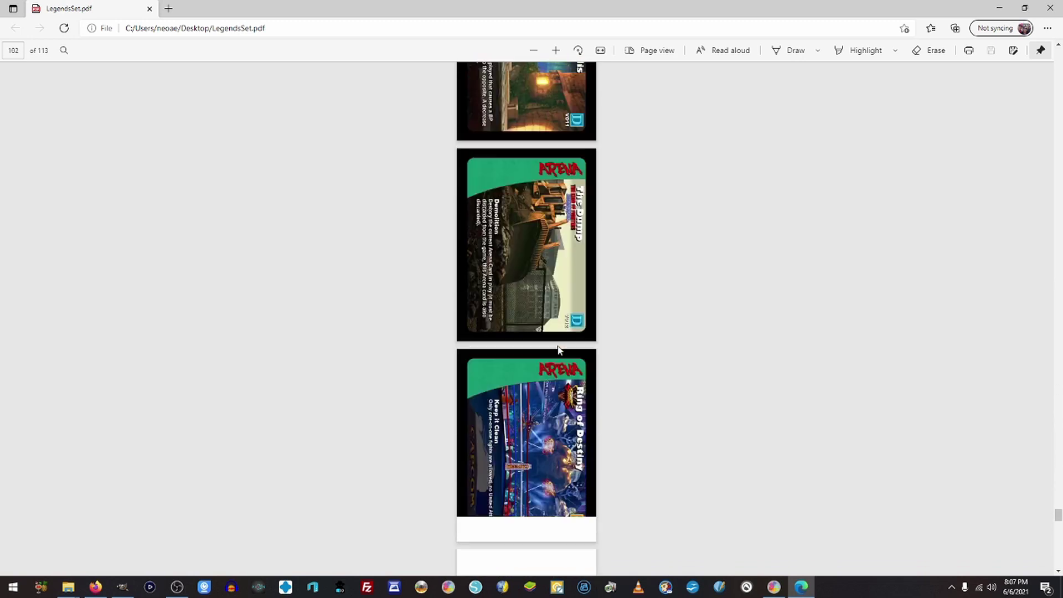
scroll(558, 350, "down", 20)
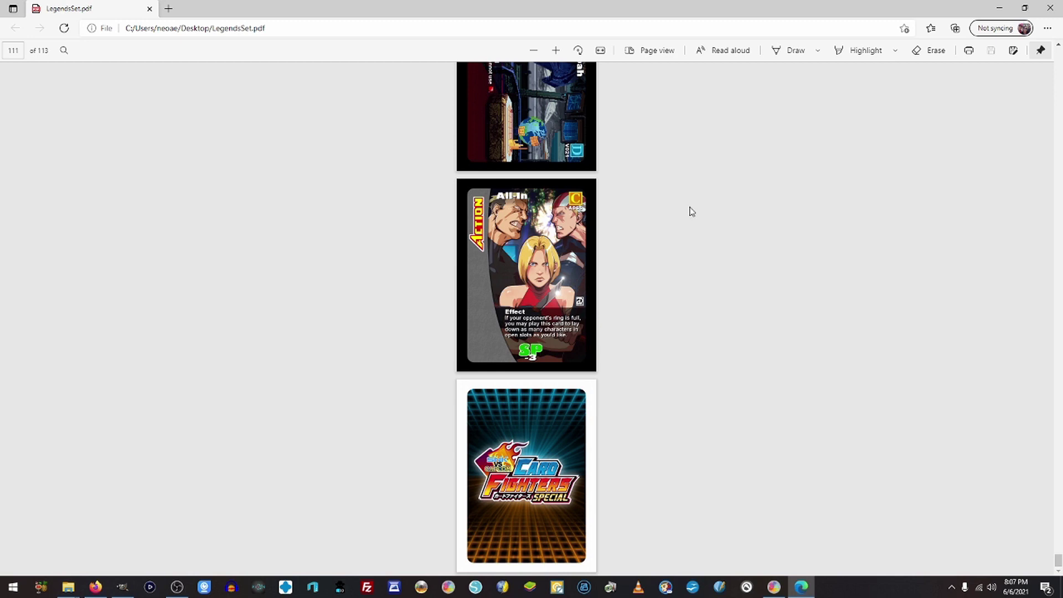
left_click(1051, 8)
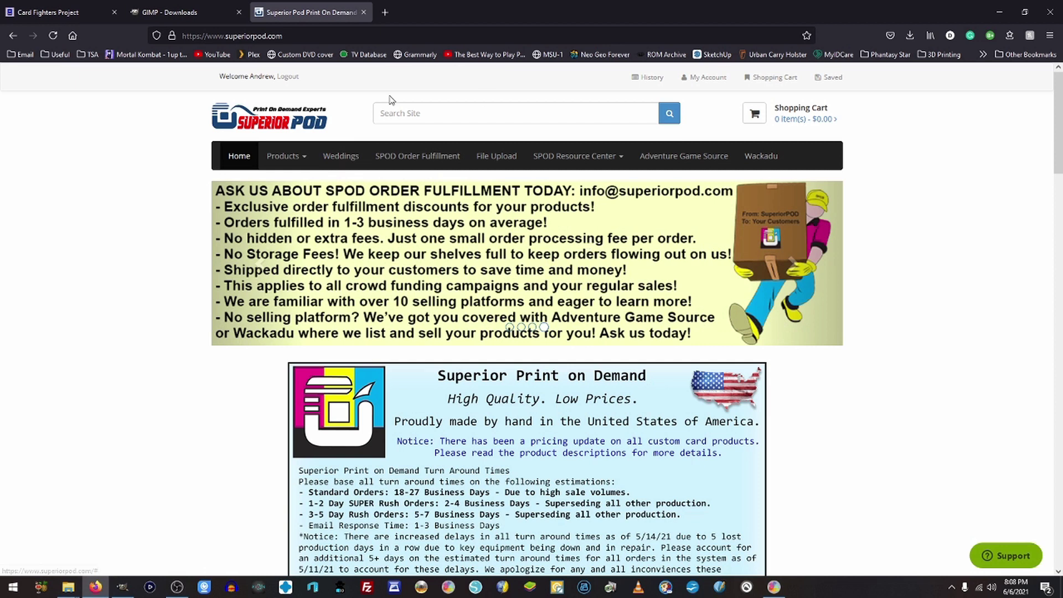
Open the Poker Size Custom Card Decks product page on the SuperiorPOD website.
mouse_move(302, 149)
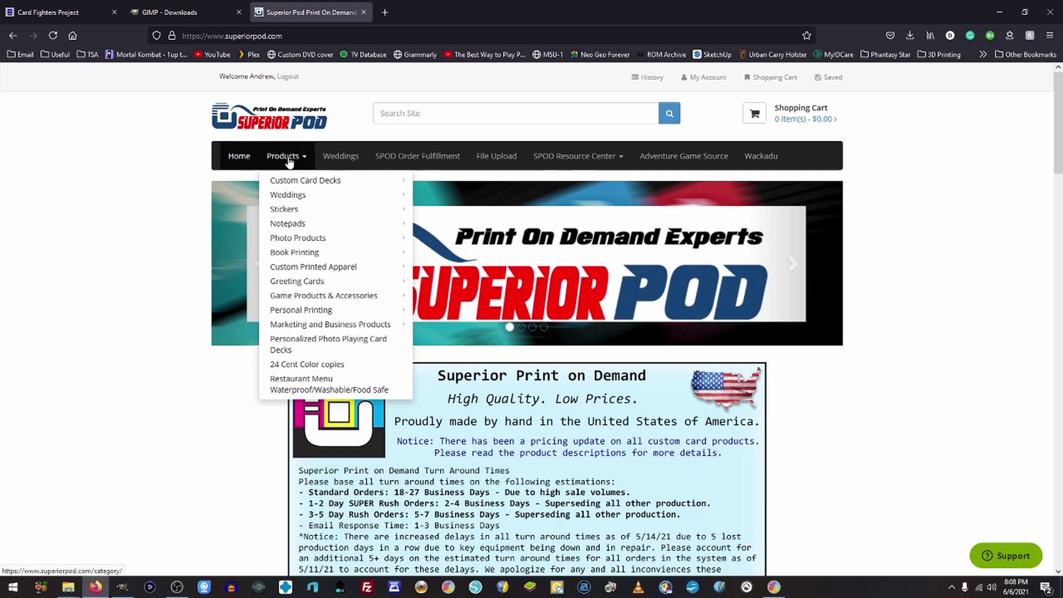
mouse_move(298, 187)
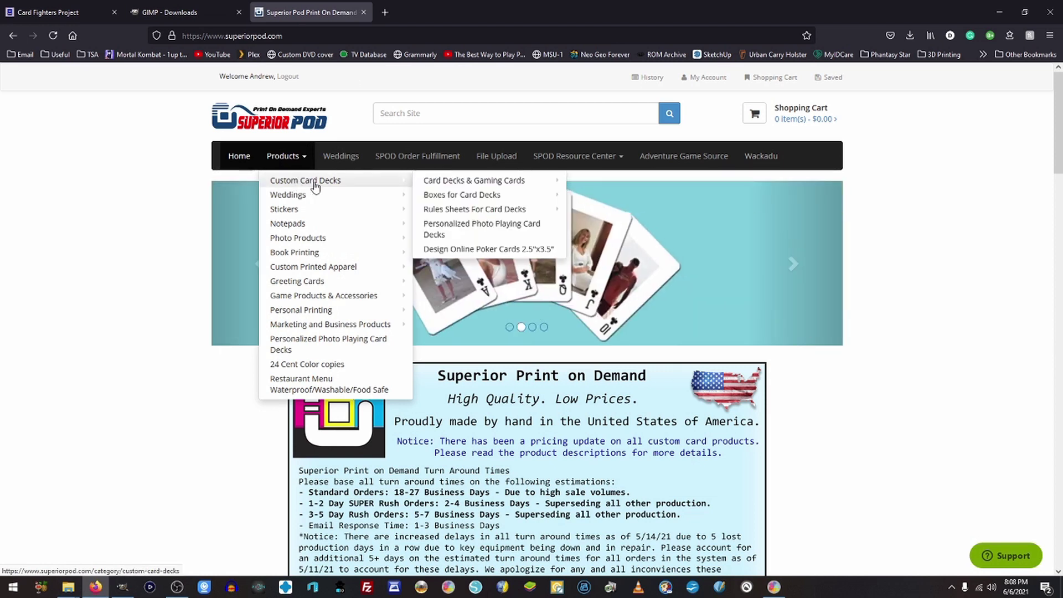
mouse_move(465, 186)
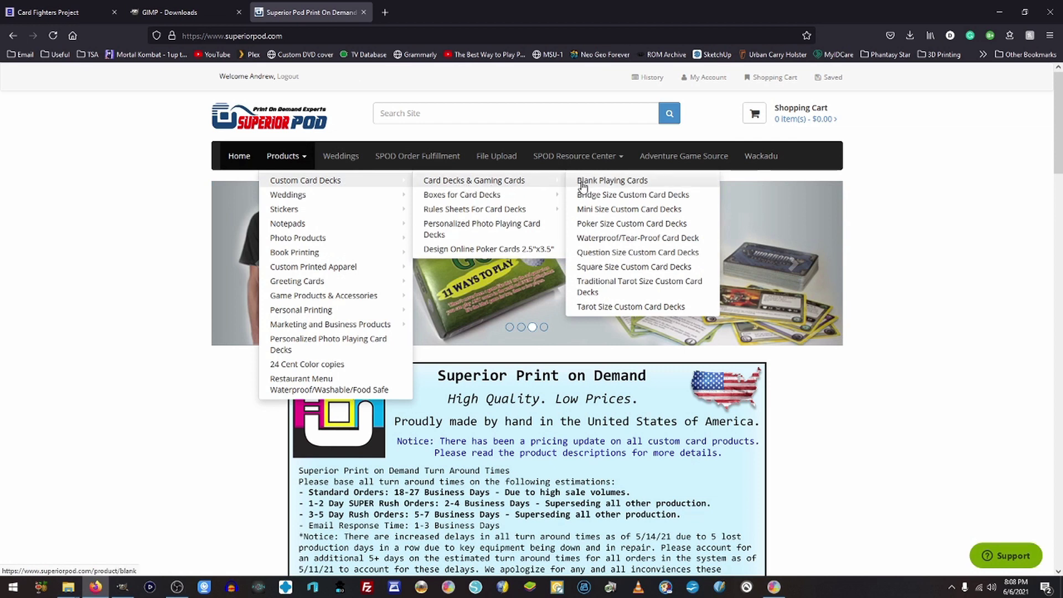
left_click(613, 231)
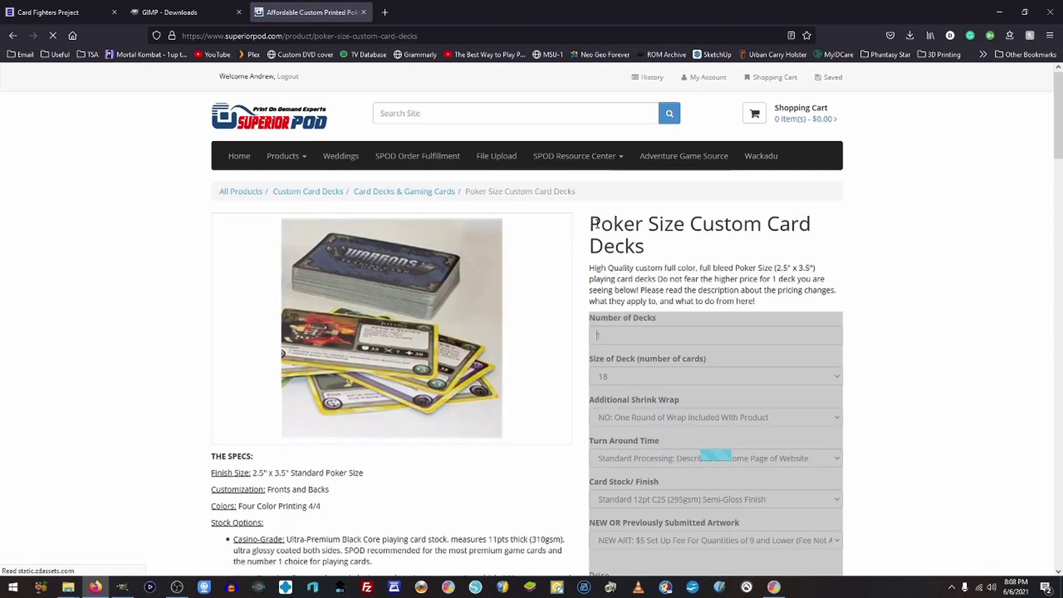